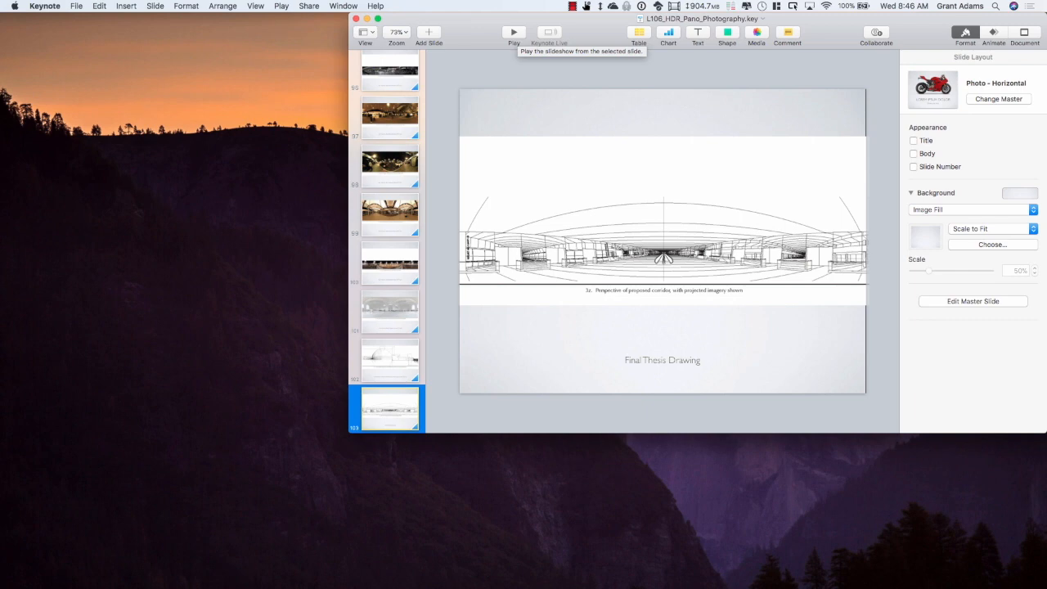
click(572, 7)
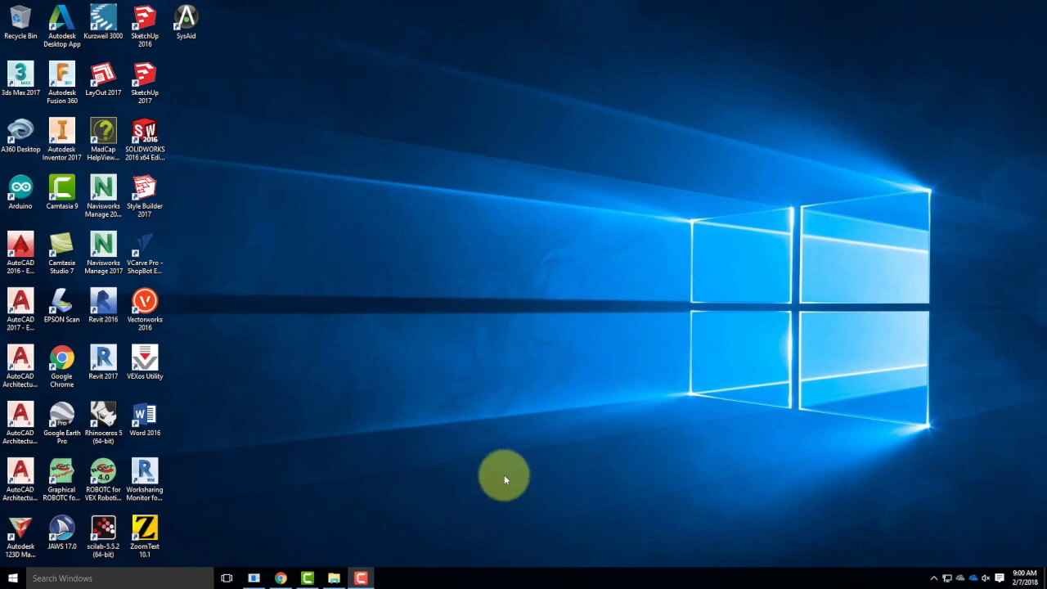
Switch to Chrome and review the Exercise 106 page down to its Downloads section.
click(280, 577)
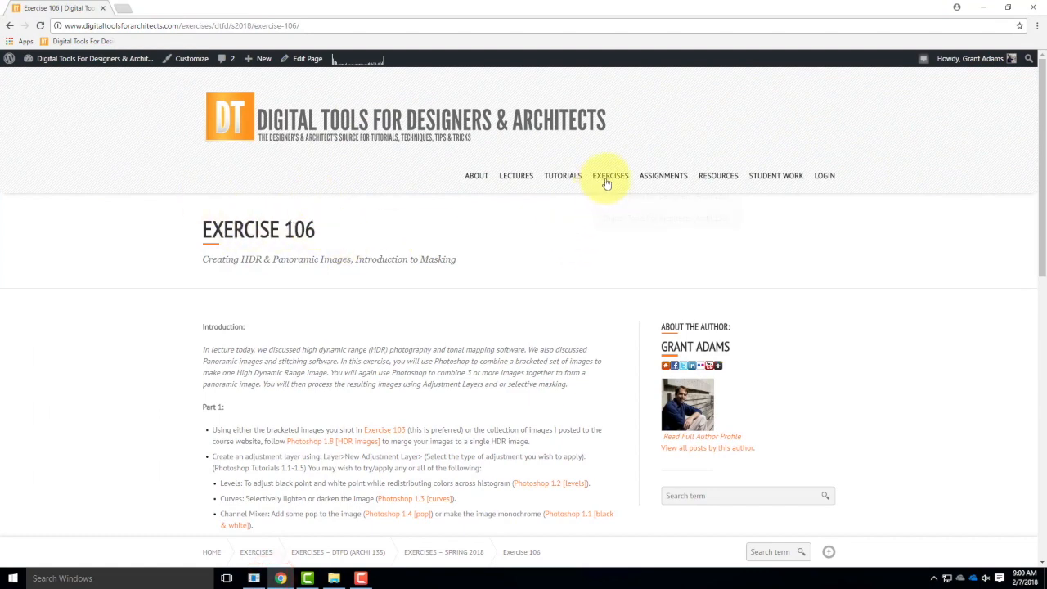
mouse_move(611, 178)
mouse_move(612, 201)
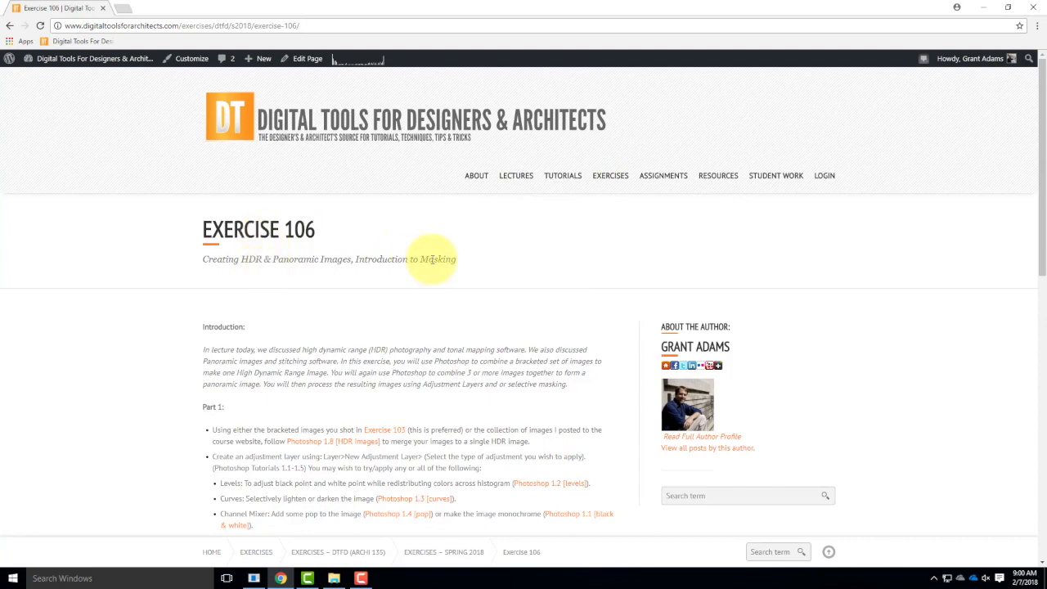
scroll(432, 260, down, 1)
scroll(432, 259, down, 8)
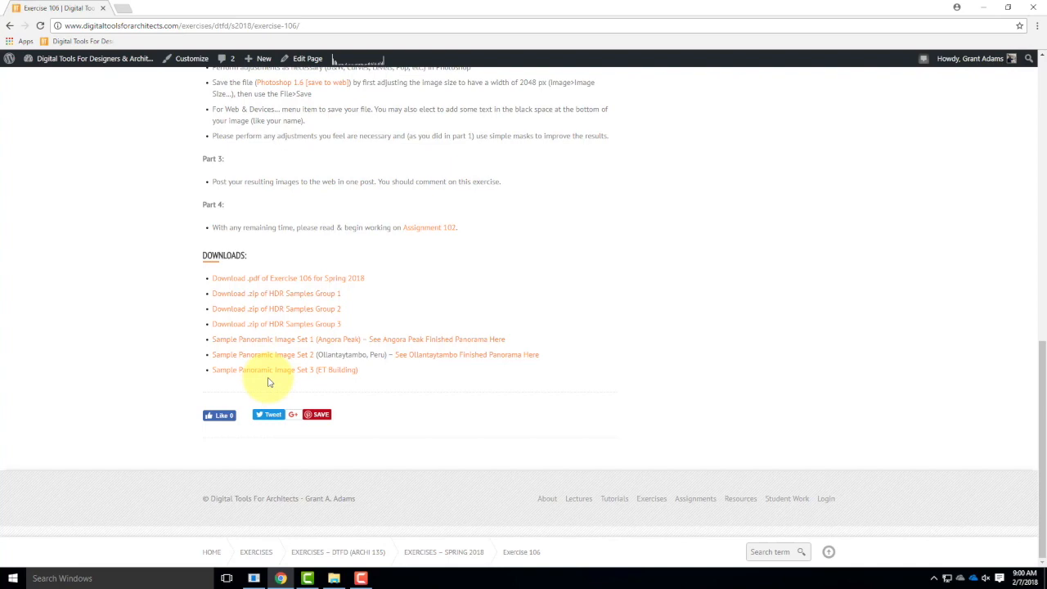
Open the finished Angora Peak panorama in a new tab, look around the scene, and close the tab.
right_click(444, 341)
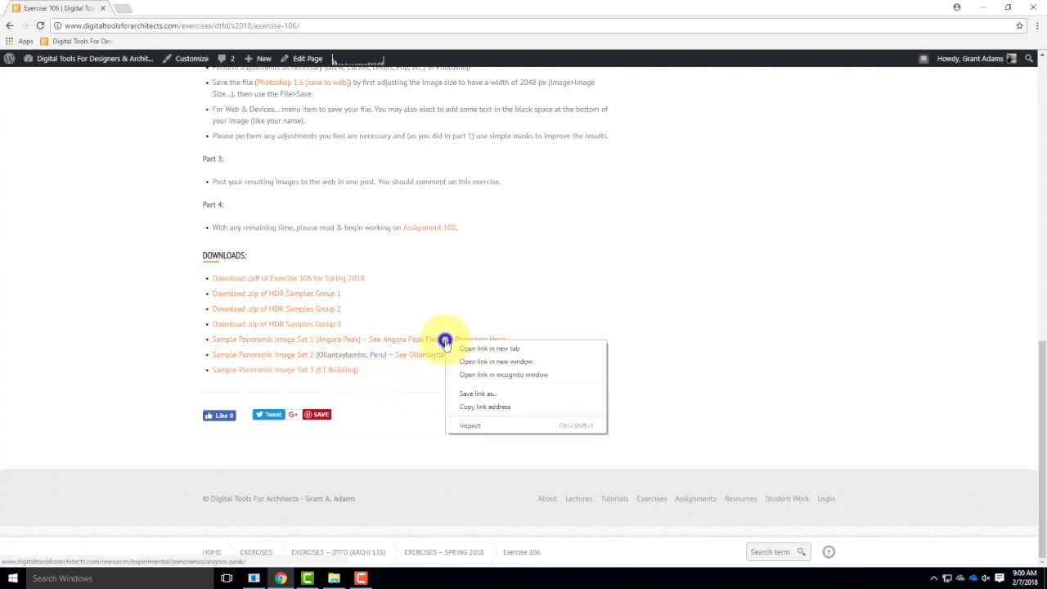
click(491, 348)
click(158, 10)
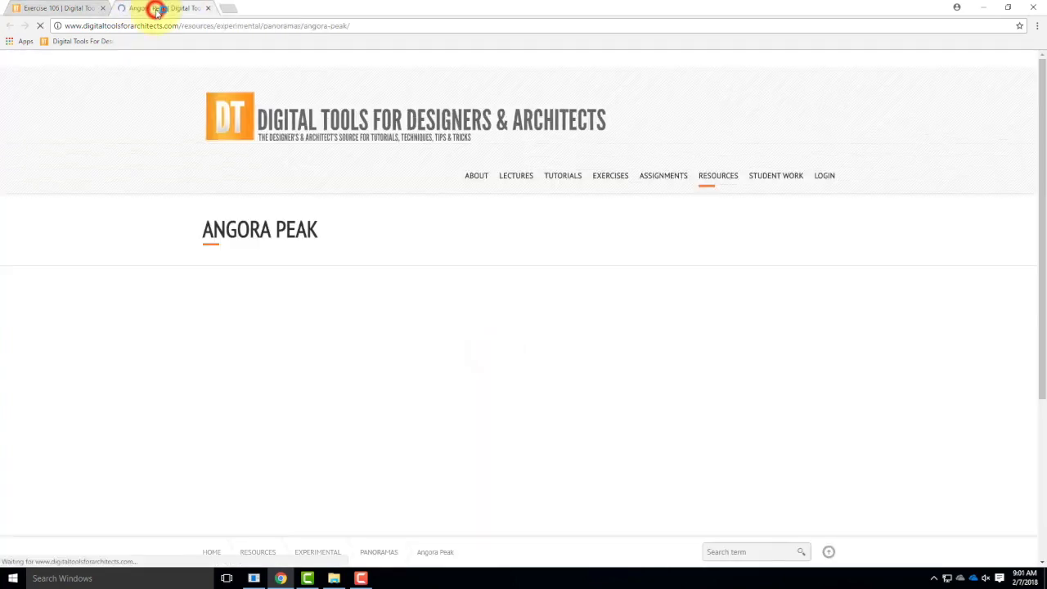
scroll(497, 425, down, 5)
scroll(358, 266, up, 4)
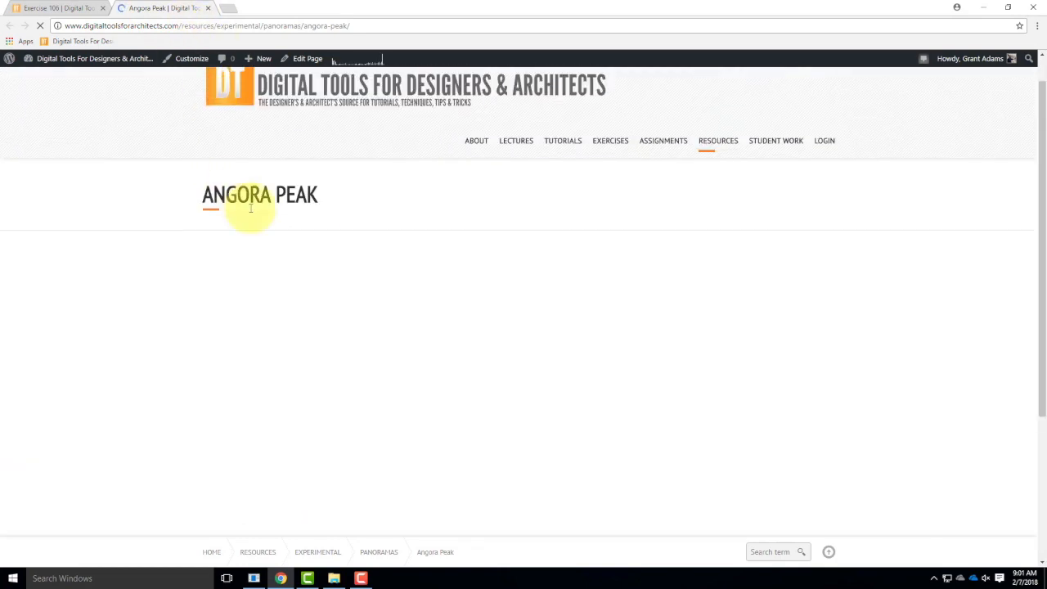
scroll(379, 341, down, 3)
scroll(379, 341, up, 3)
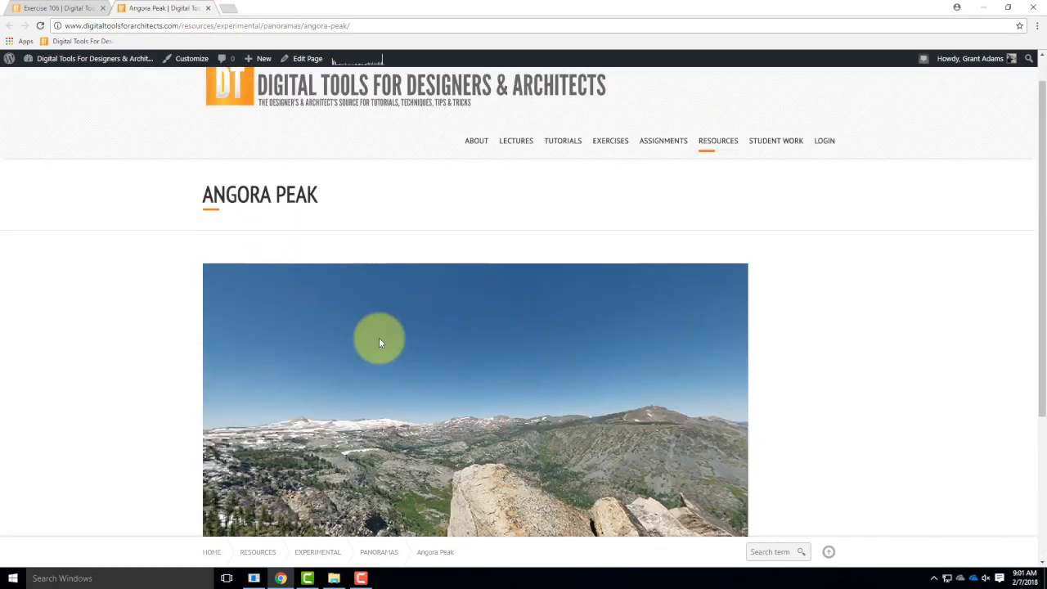
scroll(458, 327, down, 4)
scroll(478, 315, up, 2)
mouse_move(497, 294)
mouse_down()
mouse_move(445, 290)
mouse_move(428, 300)
mouse_move(402, 341)
mouse_move(404, 363)
mouse_move(463, 286)
mouse_move(519, 297)
mouse_move(480, 304)
mouse_up()
drag(543, 303, 451, 314)
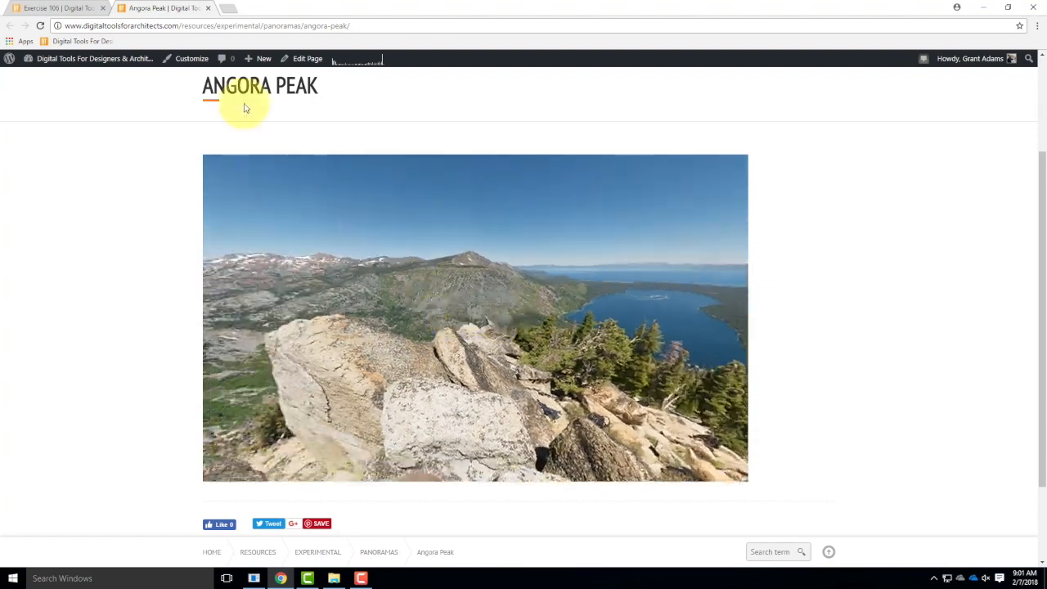
click(211, 8)
Open the finished Ollantaytambo panorama, look around the ruins, and return to the Exercise 106 page.
click(413, 353)
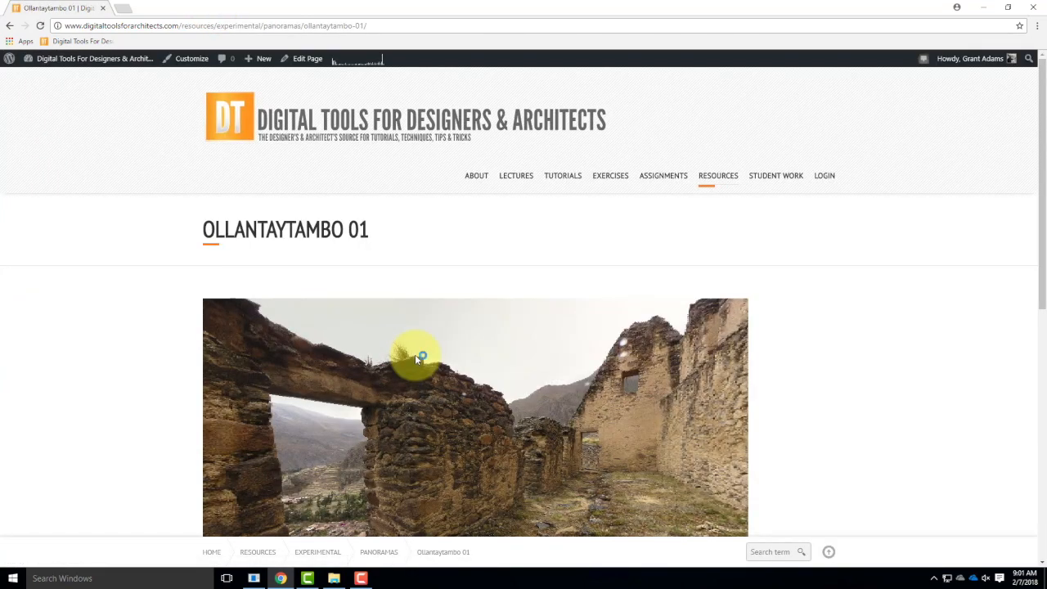
scroll(416, 357, down, 2)
drag(504, 306, 434, 334)
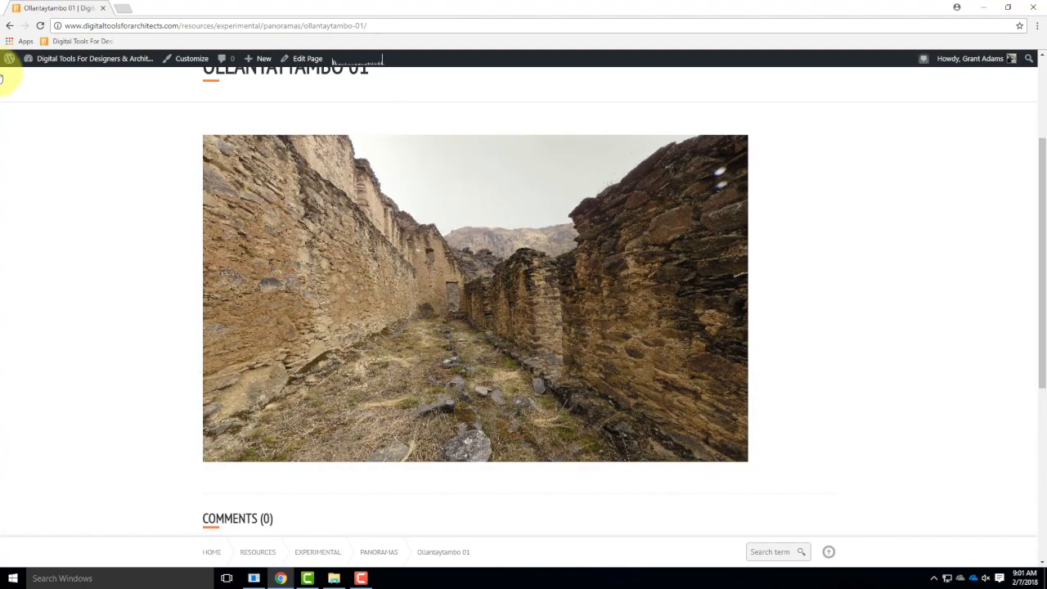
click(12, 27)
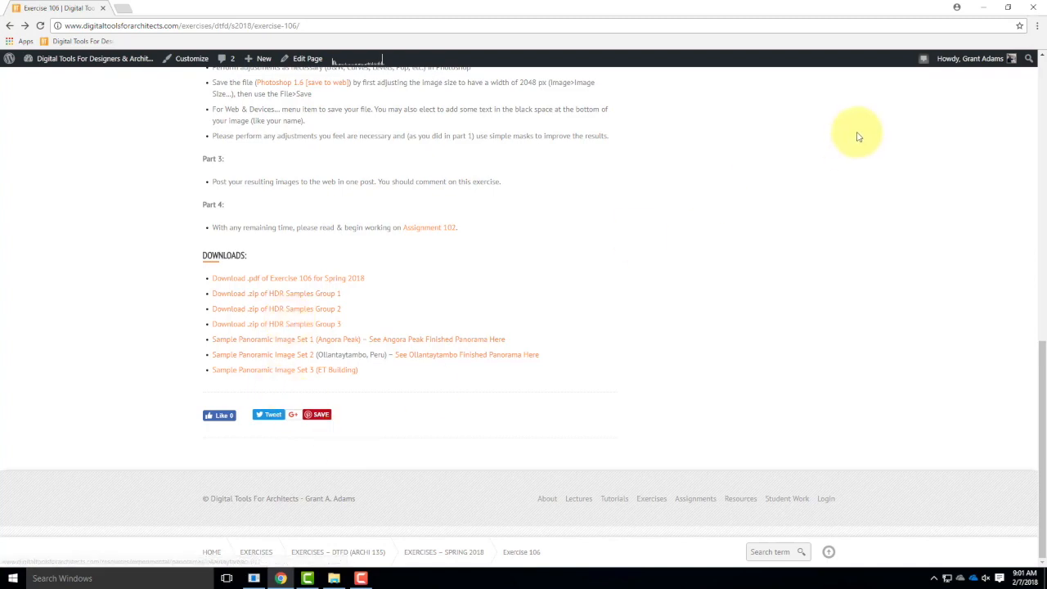
Minimize the browser and launch Photoshop.
click(982, 10)
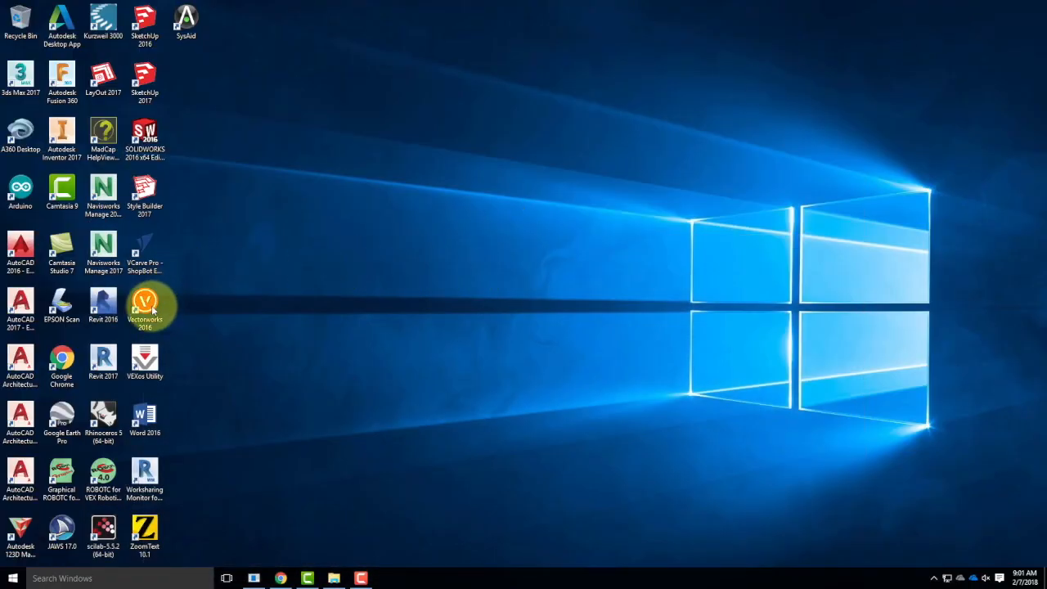
click(13, 577)
click(265, 373)
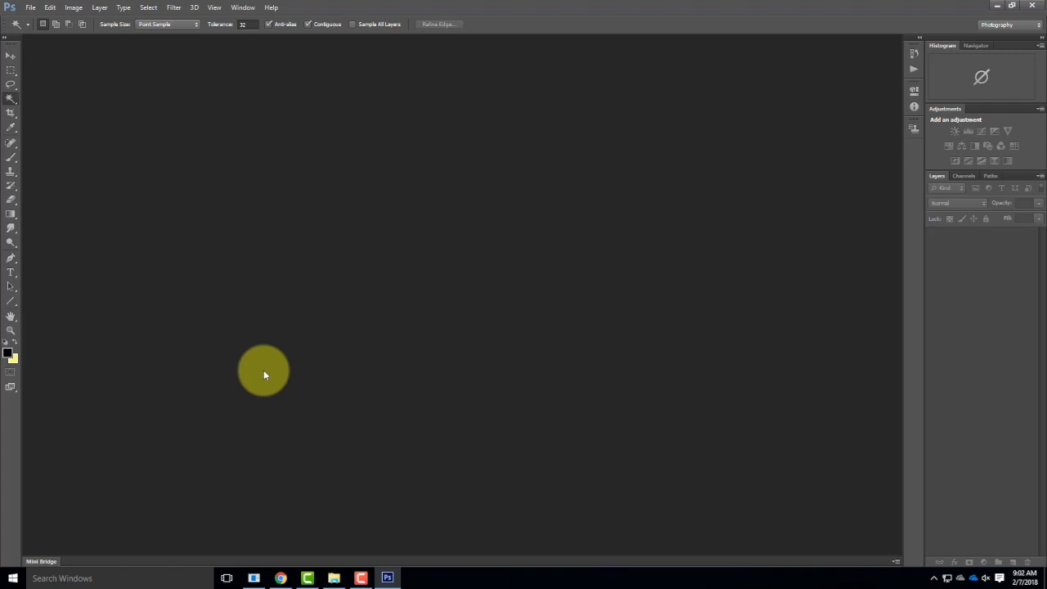
click(31, 7)
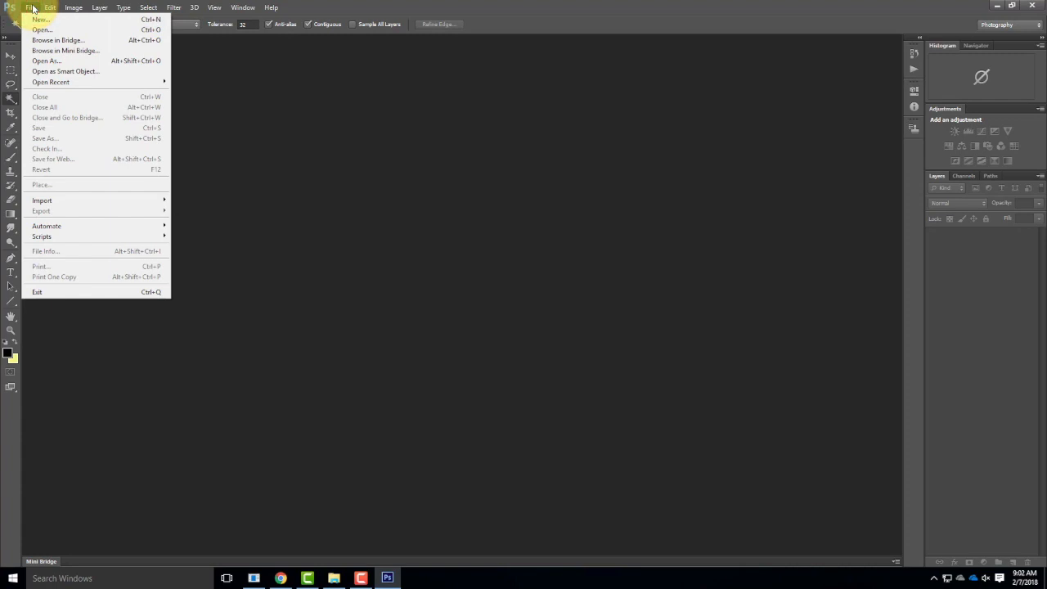
mouse_move(105, 230)
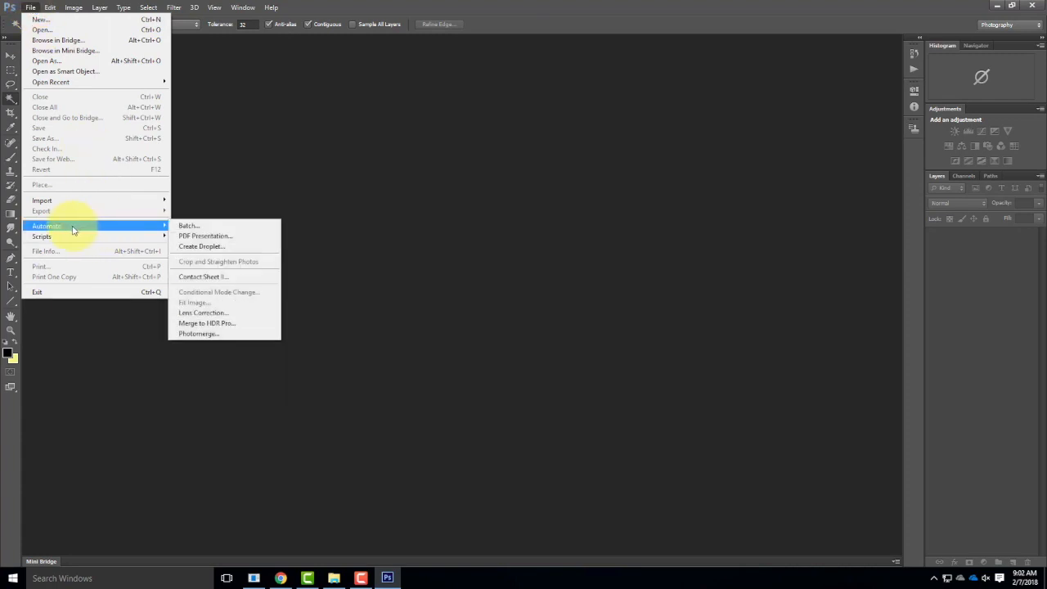
click(224, 326)
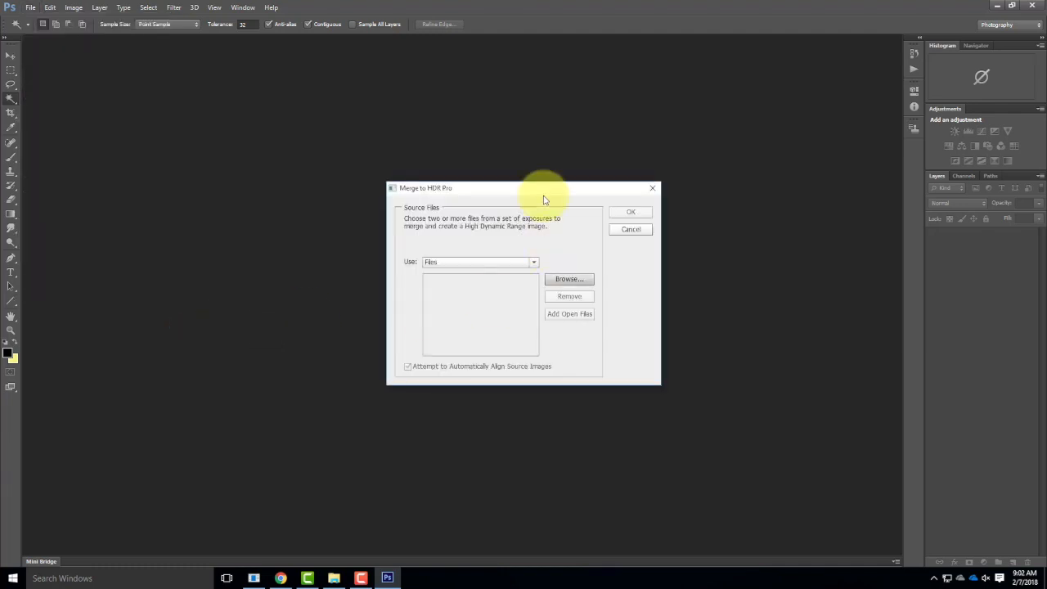
drag(479, 188, 462, 152)
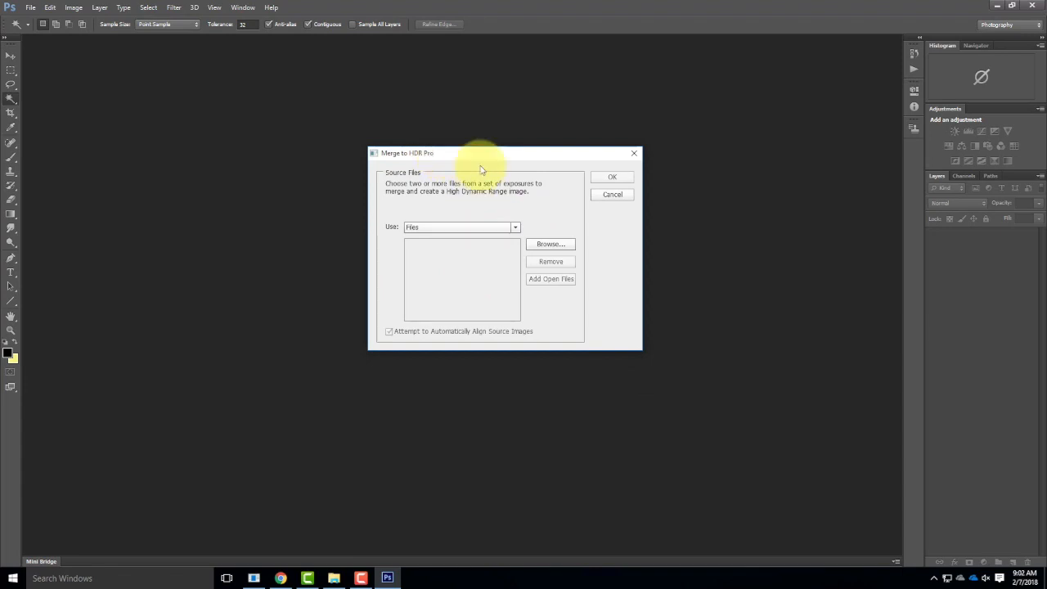
click(612, 194)
Start Merge to HDR Pro and browse for source files in Live Demonstrations, Live - A135 Exercises, Ex106, HDR.
click(30, 7)
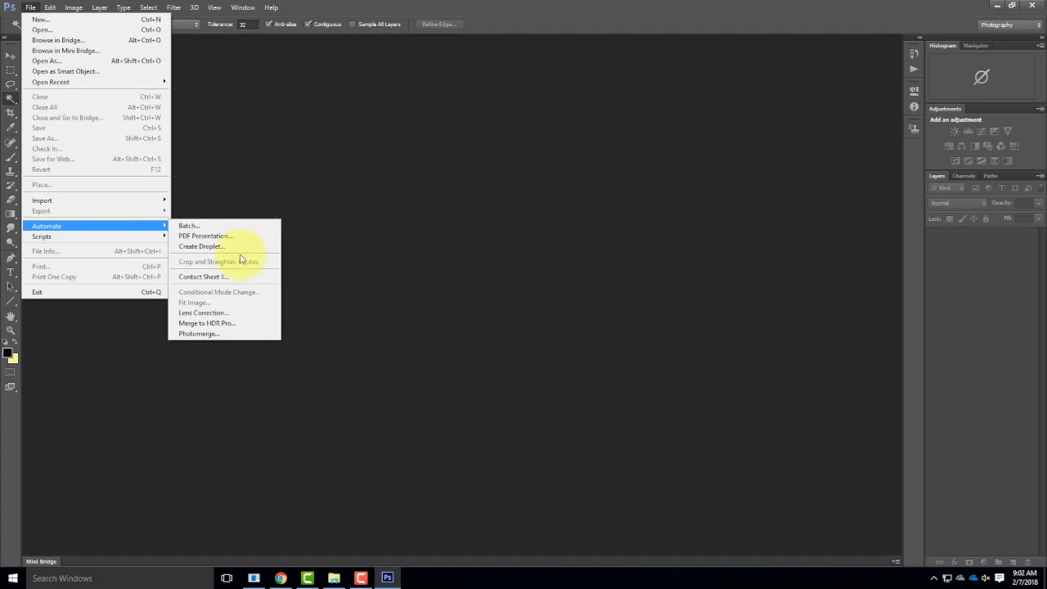
click(237, 324)
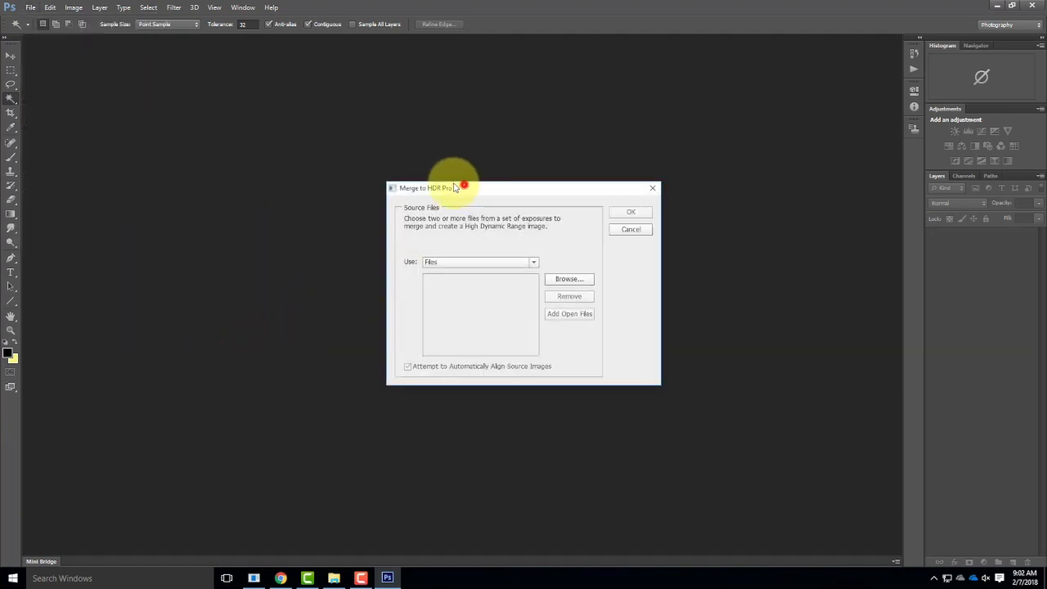
drag(462, 188, 426, 134)
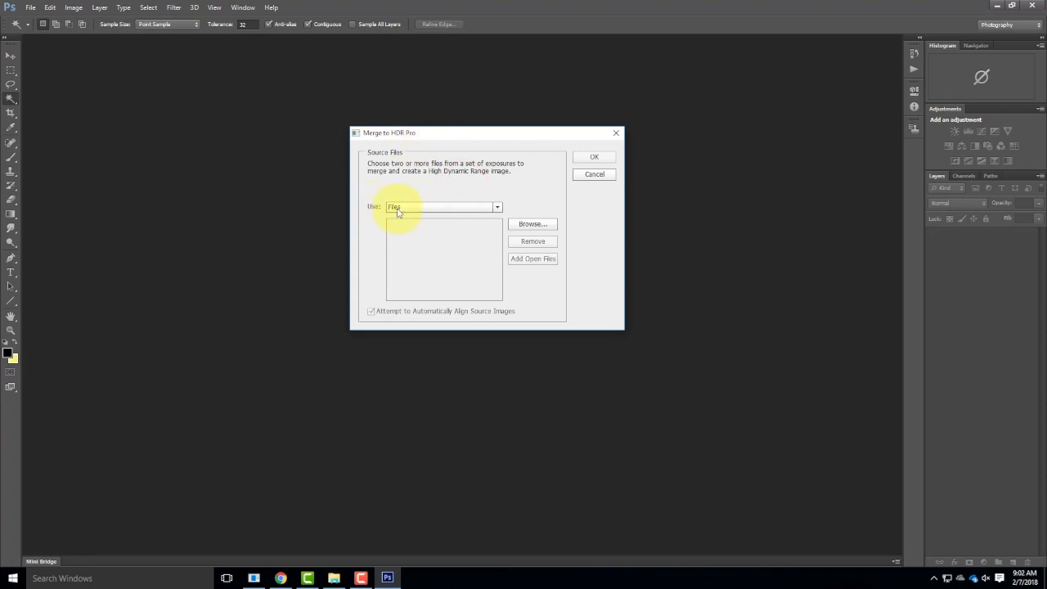
click(531, 224)
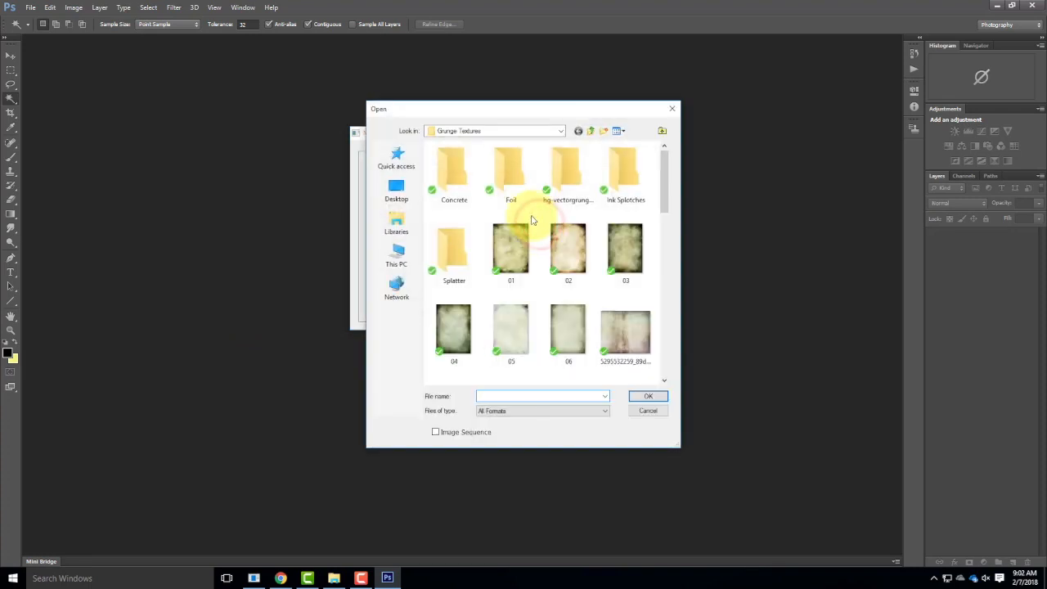
click(508, 132)
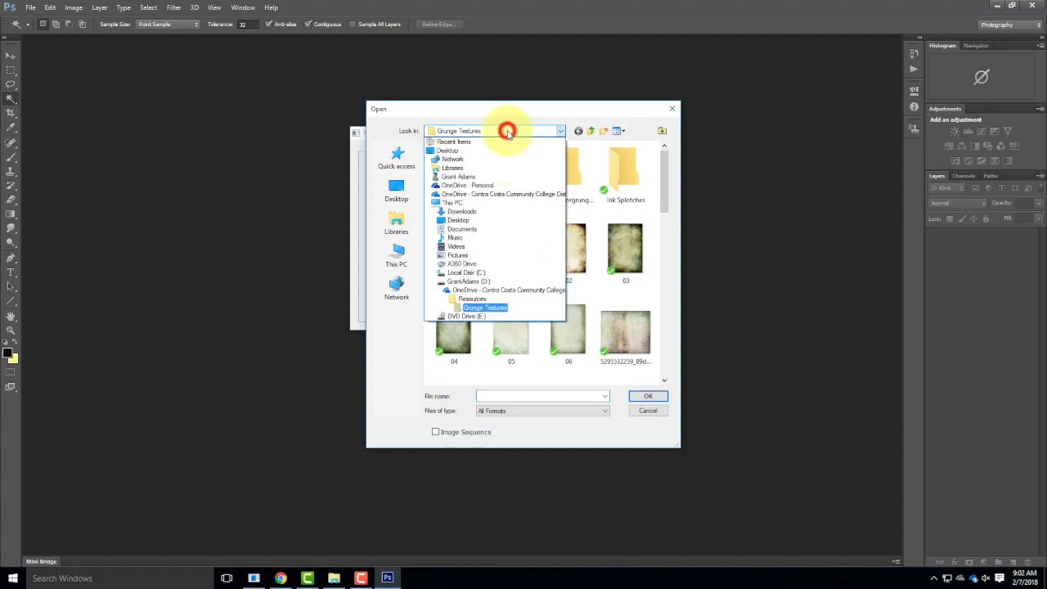
click(481, 290)
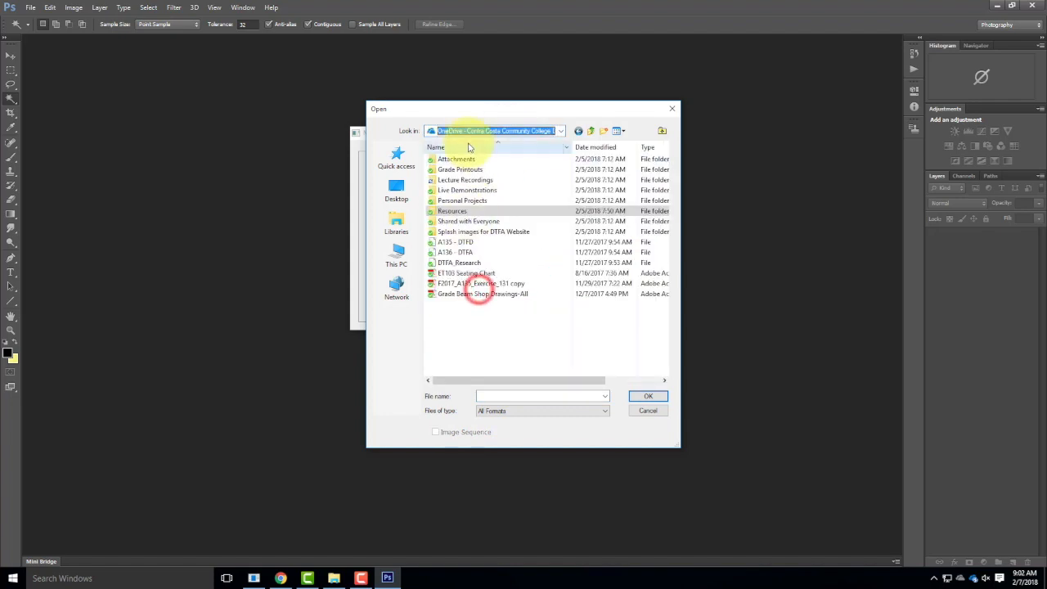
double_click(460, 190)
double_click(460, 160)
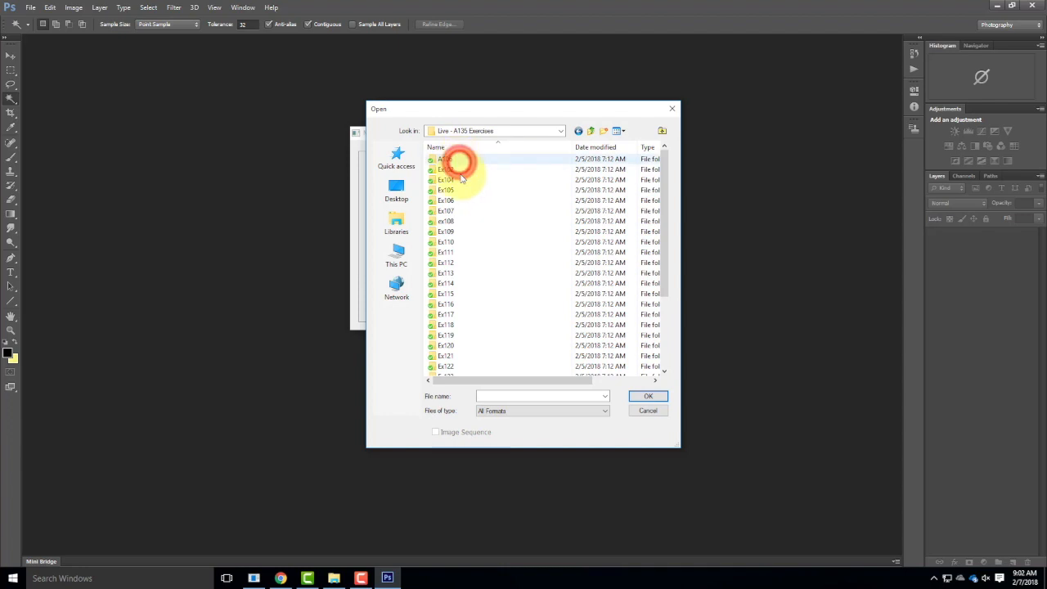
double_click(458, 204)
double_click(461, 159)
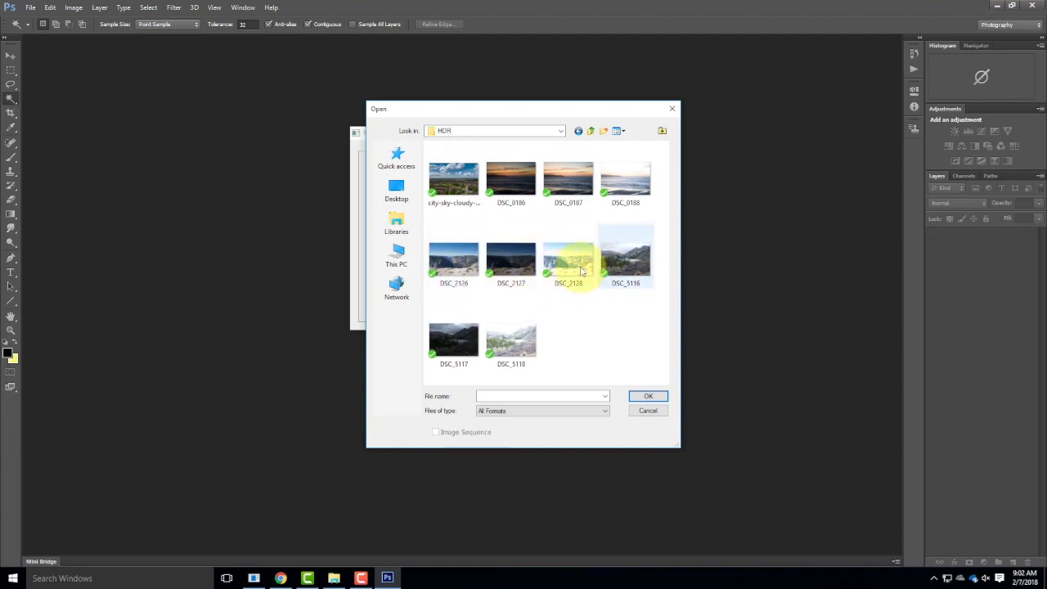
Add DSC_0186, DSC_0187 and DSC_0188 as source files and merge them with automatic alignment enabled.
click(523, 185)
click(568, 191)
click(636, 183)
click(573, 182)
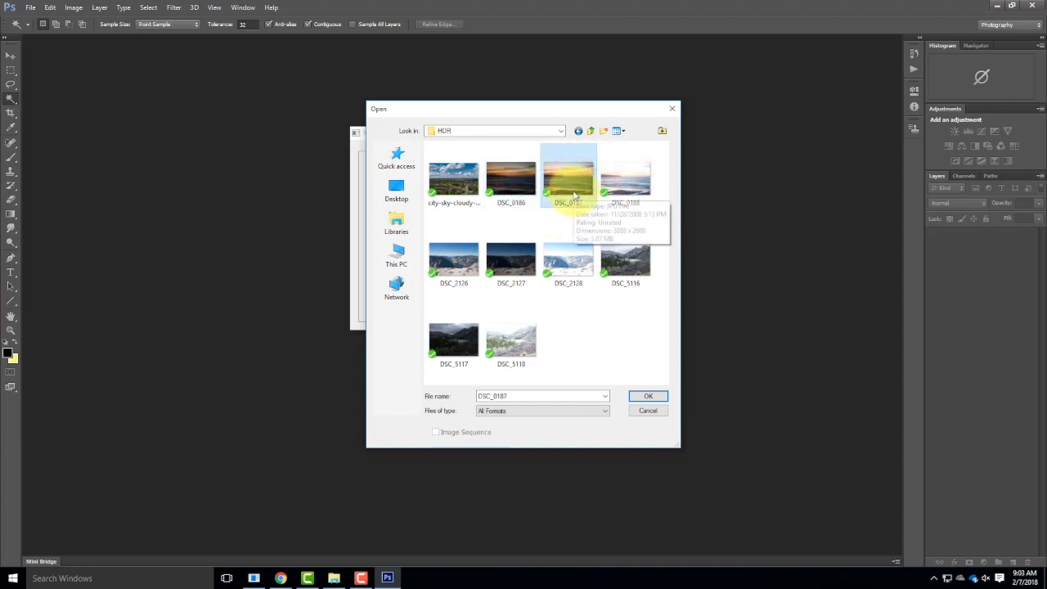
click(516, 192)
click(629, 178)
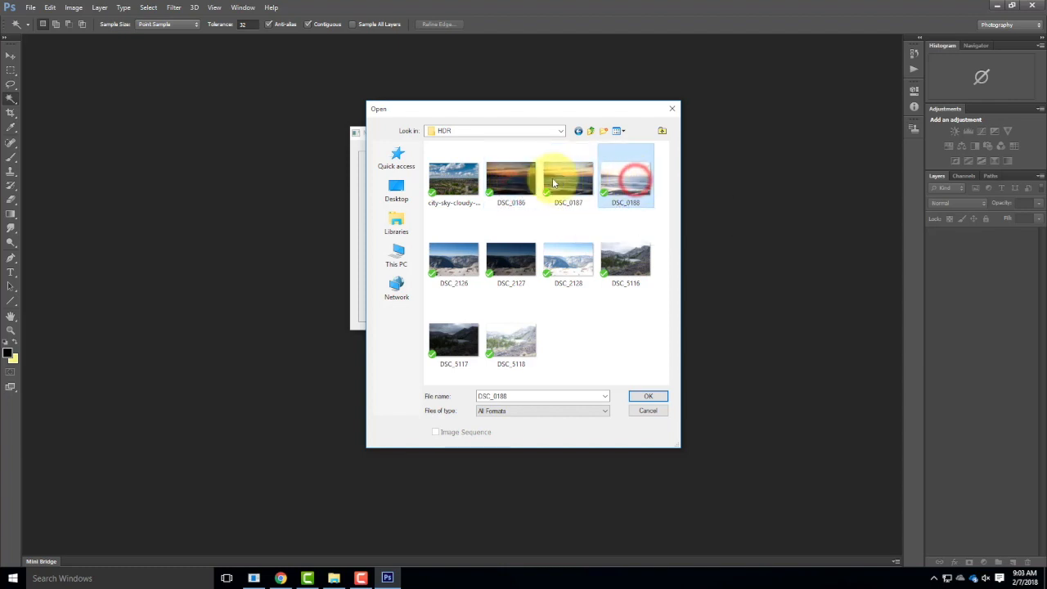
click(508, 175)
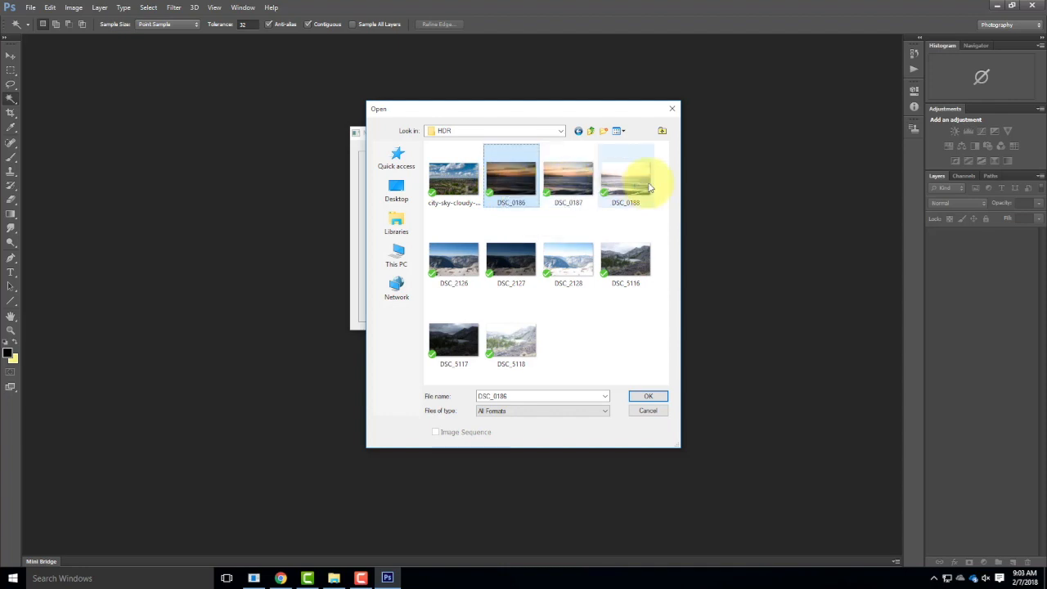
shift+click(624, 174)
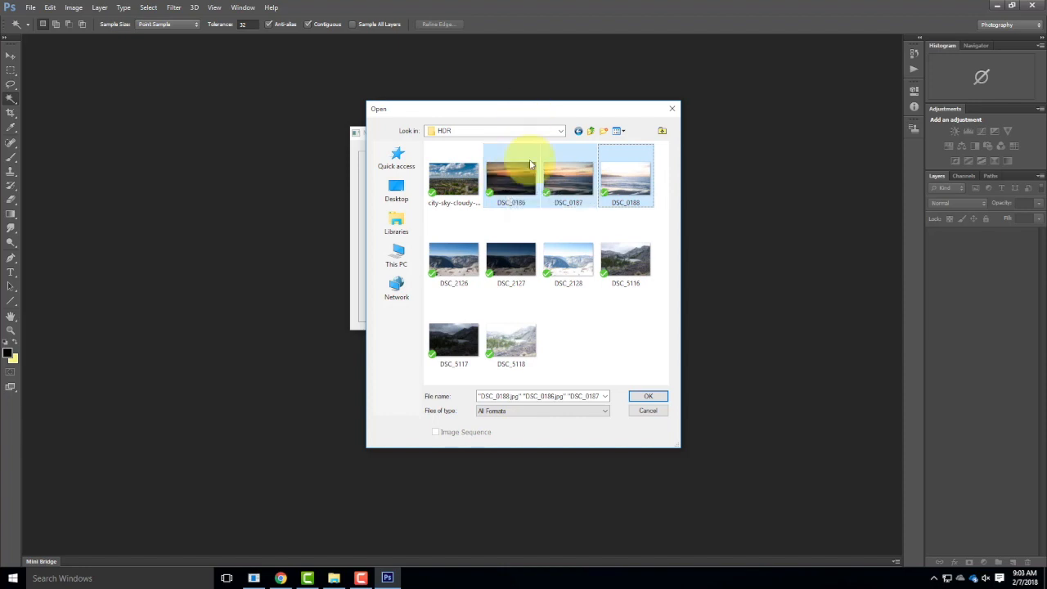
click(655, 398)
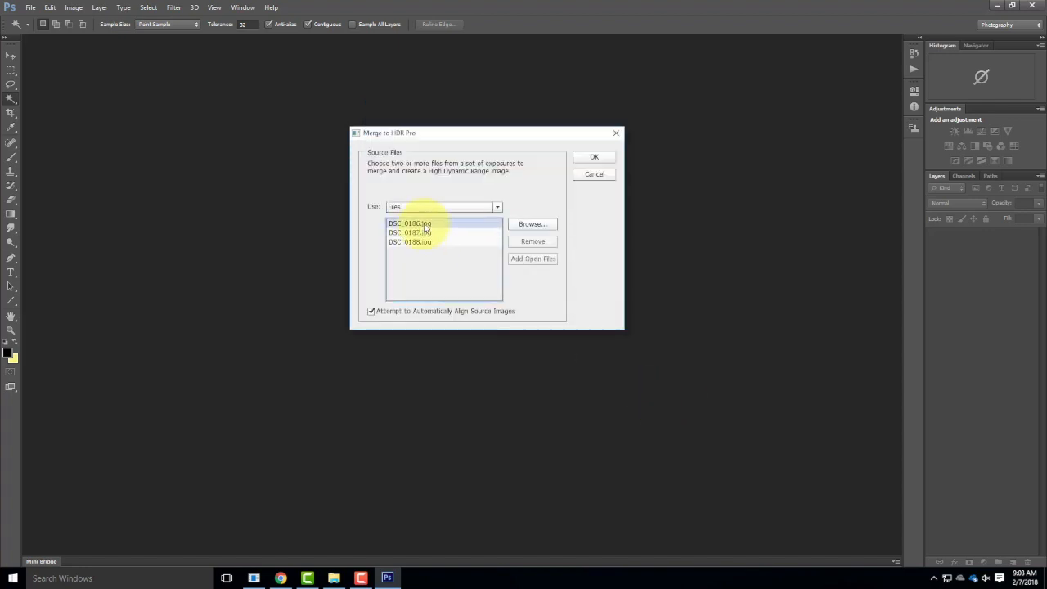
click(425, 242)
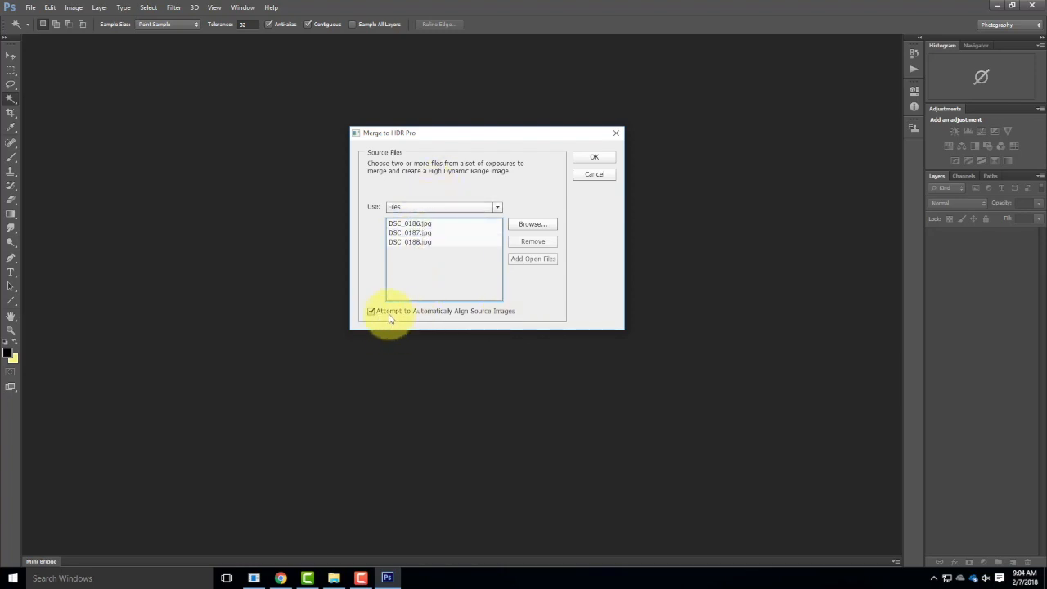
click(600, 158)
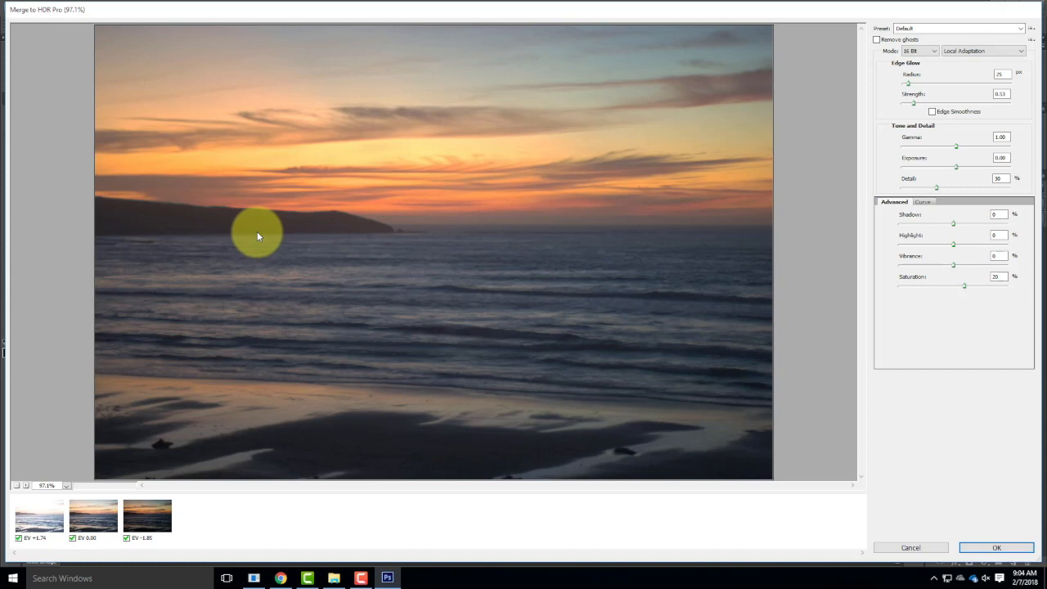
Examine the merged HDR preview at 200% from the horizon down to the beach.
key(ctrl+equal)
key(ctrl+equal)
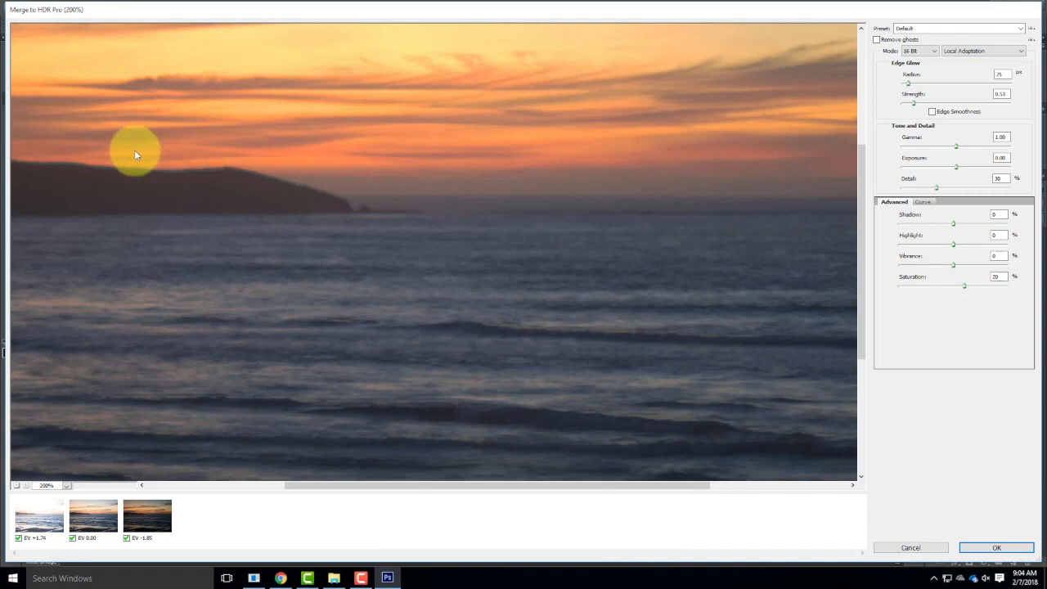
scroll(308, 99, down, 5)
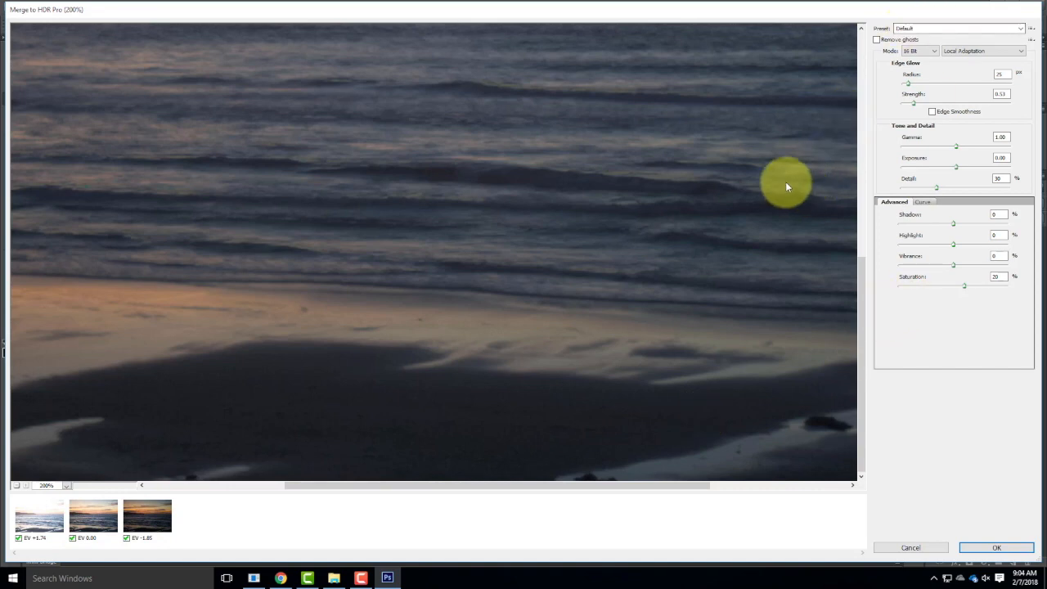
Fit the whole merged sunset preview in view and try the Photorealistic and Saturated presets.
key(ctrl+0)
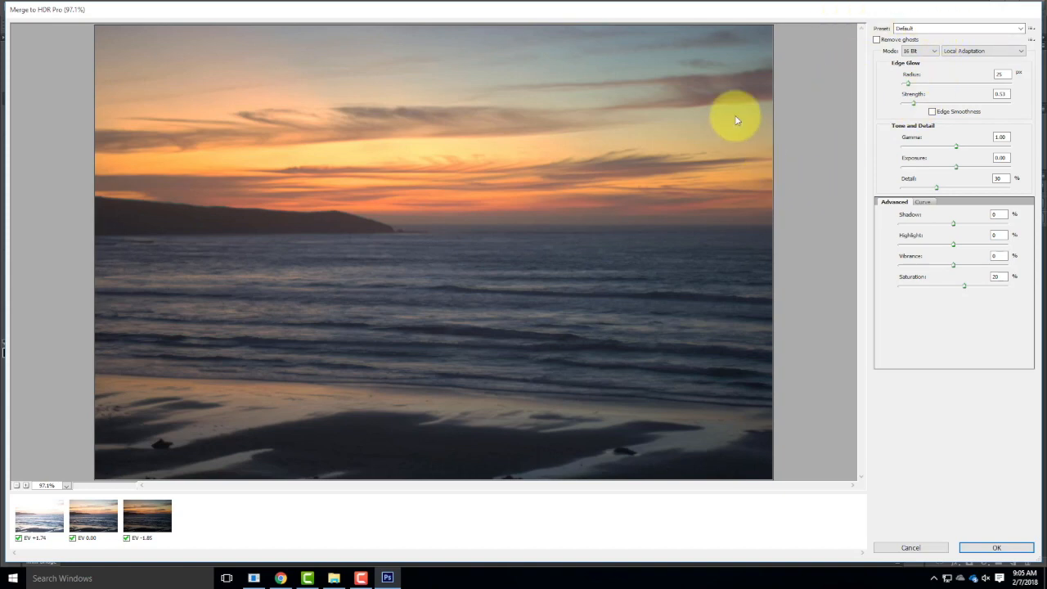
click(872, 12)
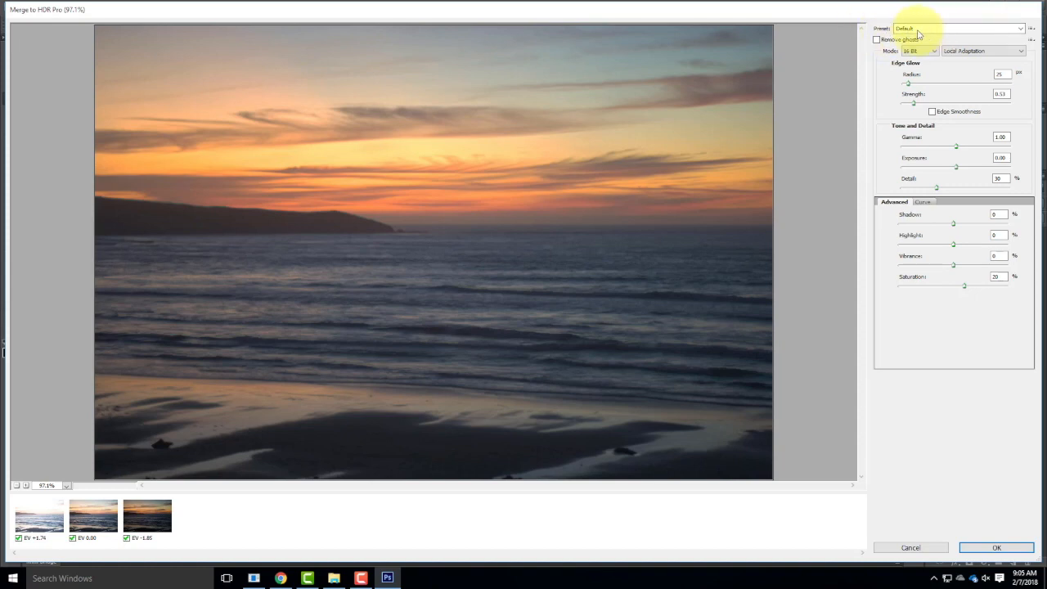
click(923, 28)
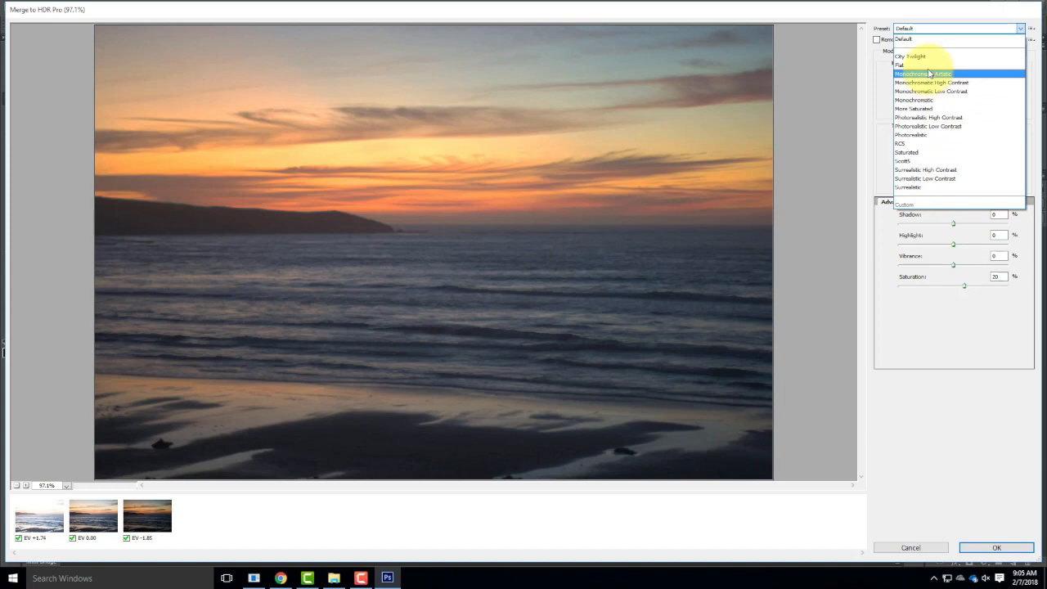
click(923, 137)
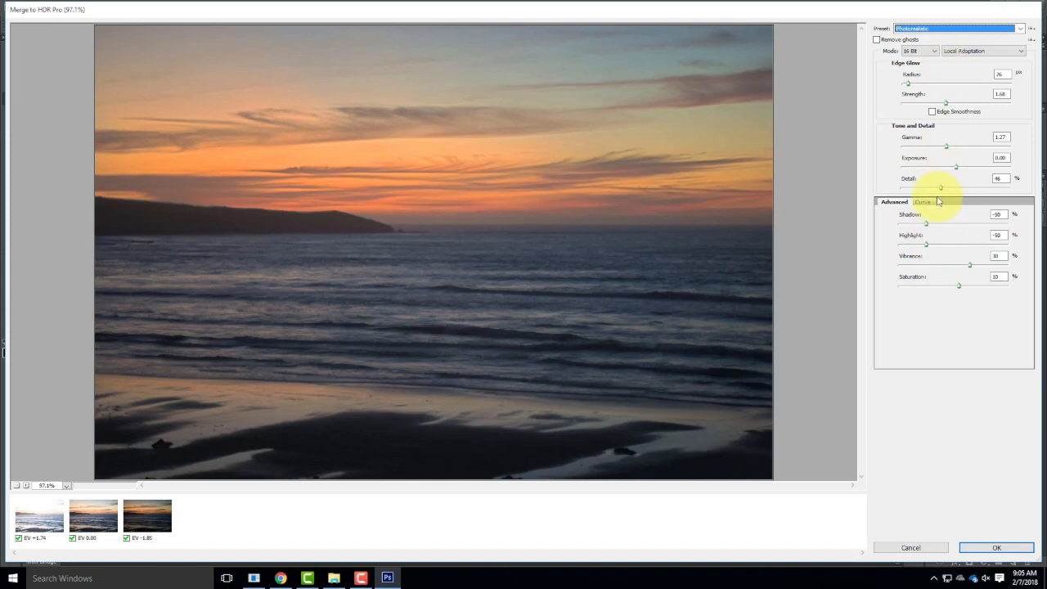
click(937, 31)
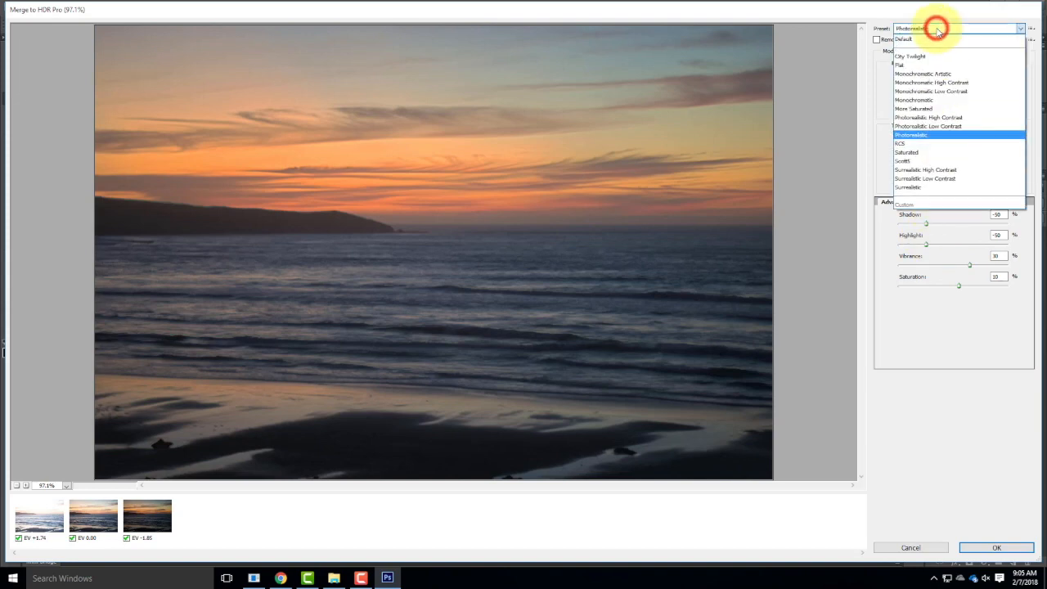
click(933, 152)
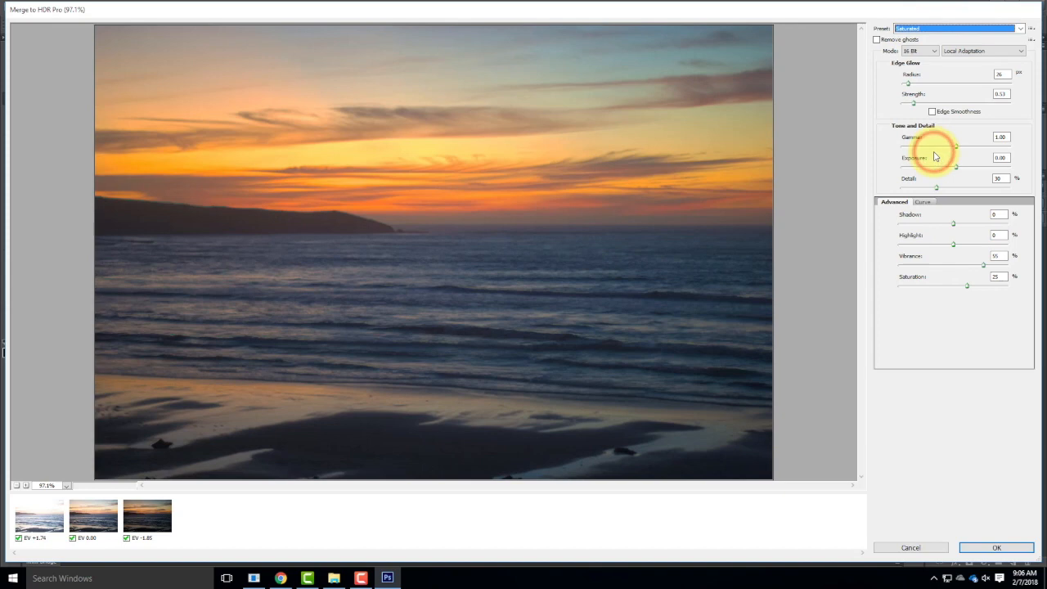
Try the Photorealistic High Contrast, More Saturated, City Twilight and Surrealistic High Contrast presets on the sunset merge.
click(915, 28)
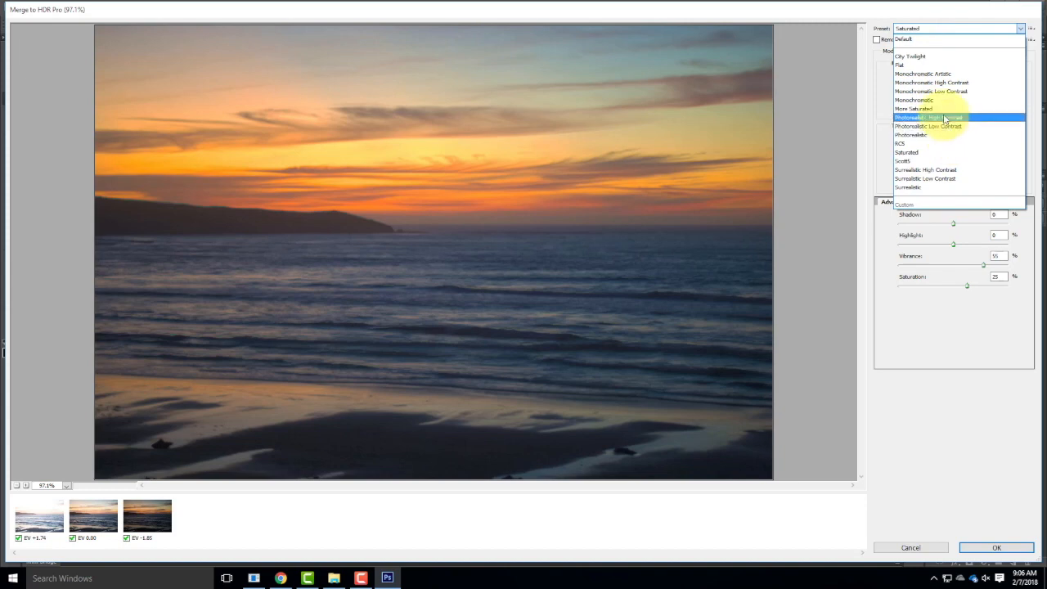
click(918, 121)
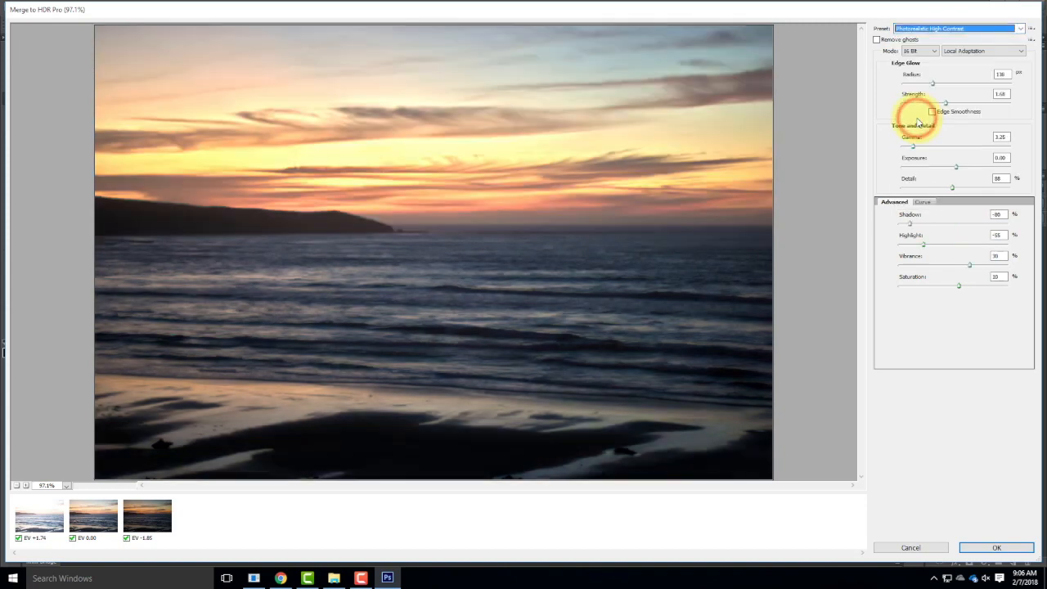
click(946, 29)
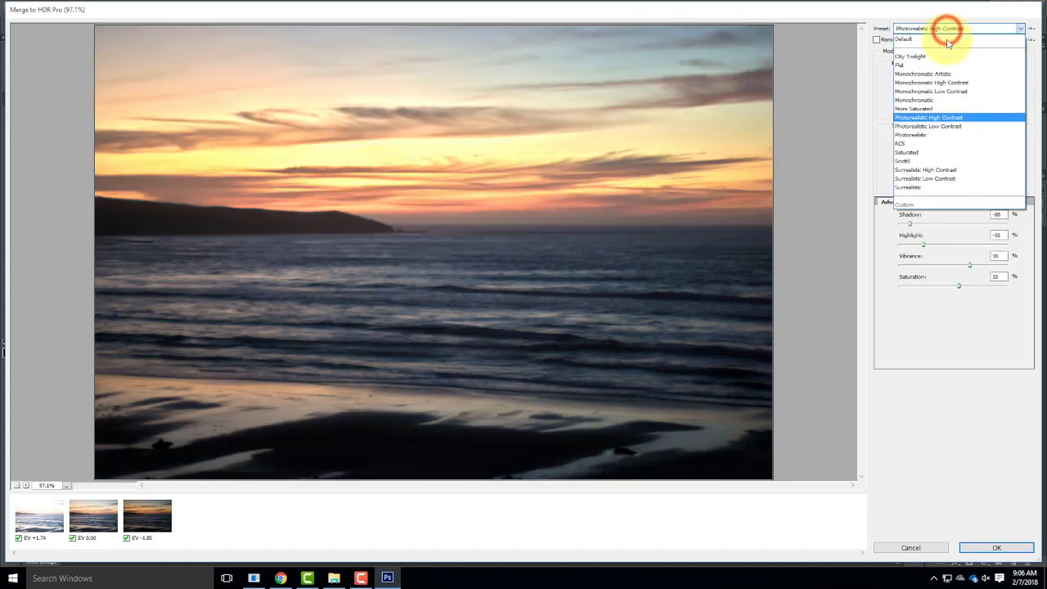
click(922, 109)
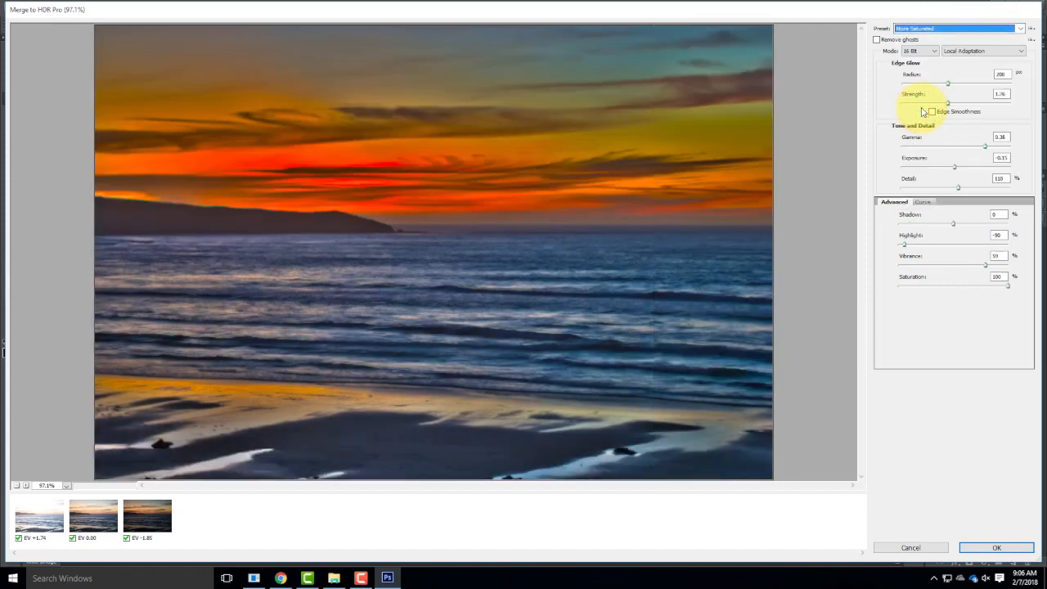
click(955, 28)
click(940, 50)
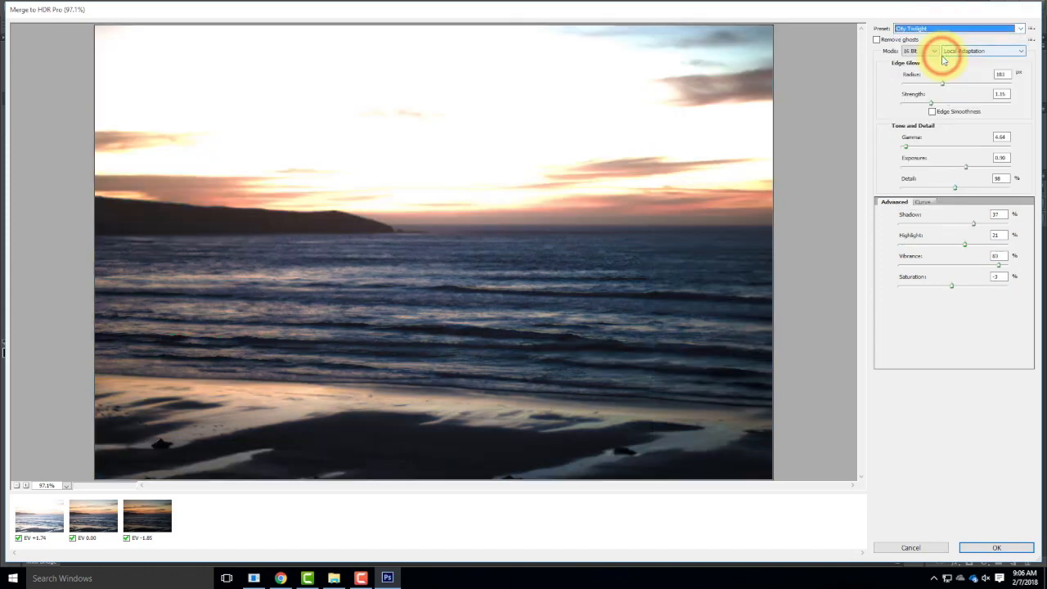
click(937, 27)
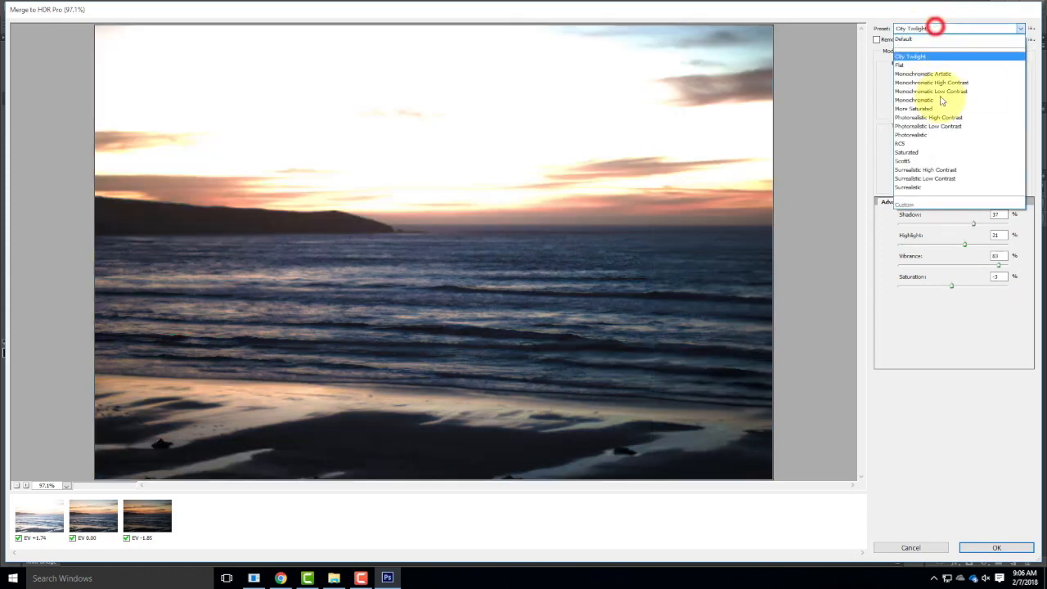
click(942, 169)
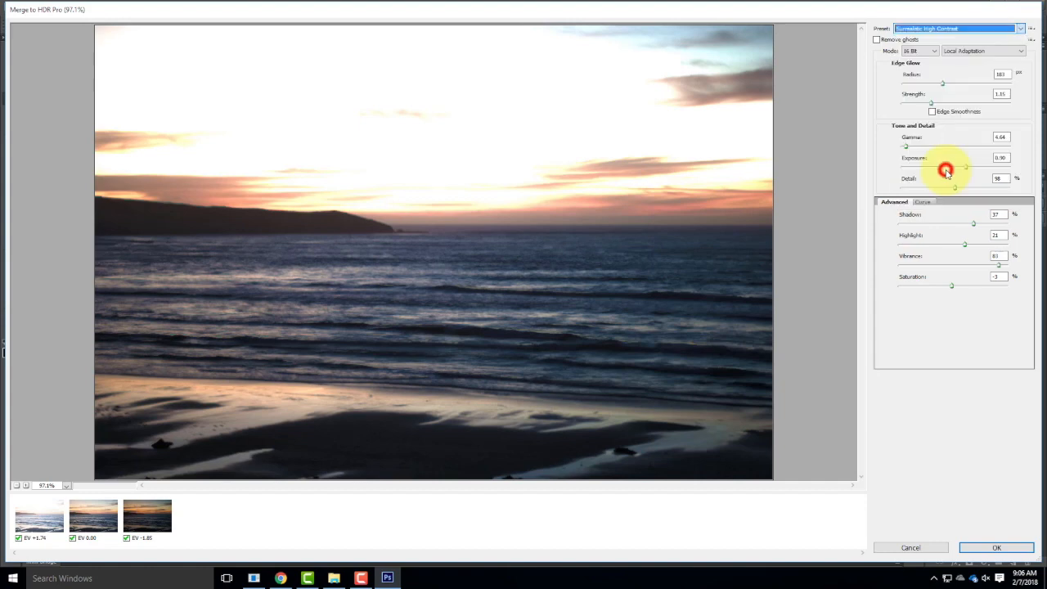
Apply the Photorealistic preset and try Shadow at -15%, Highlight at -9% and Vibrance at 86%.
click(919, 29)
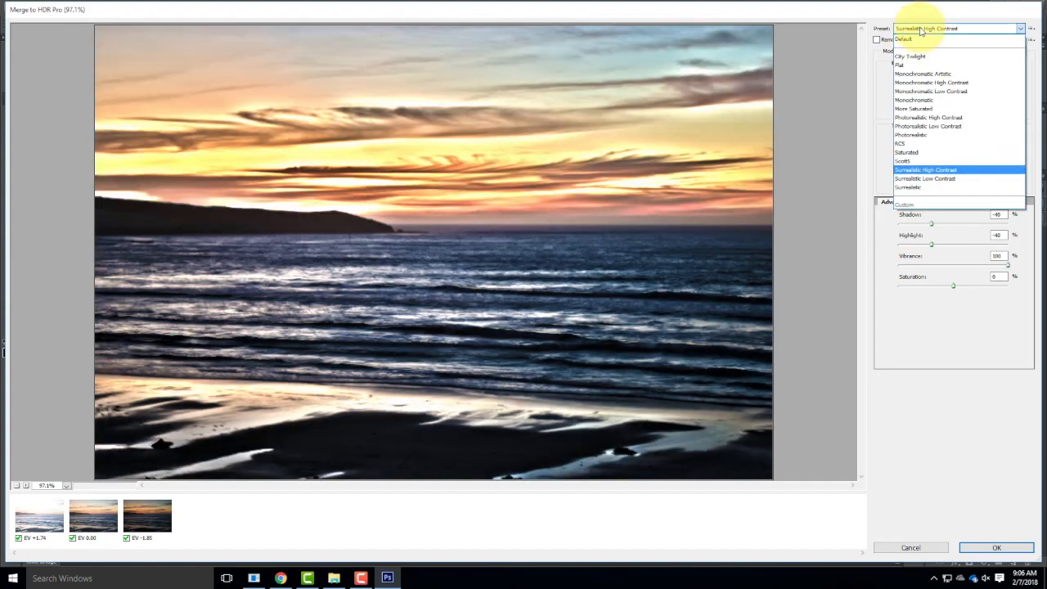
click(935, 135)
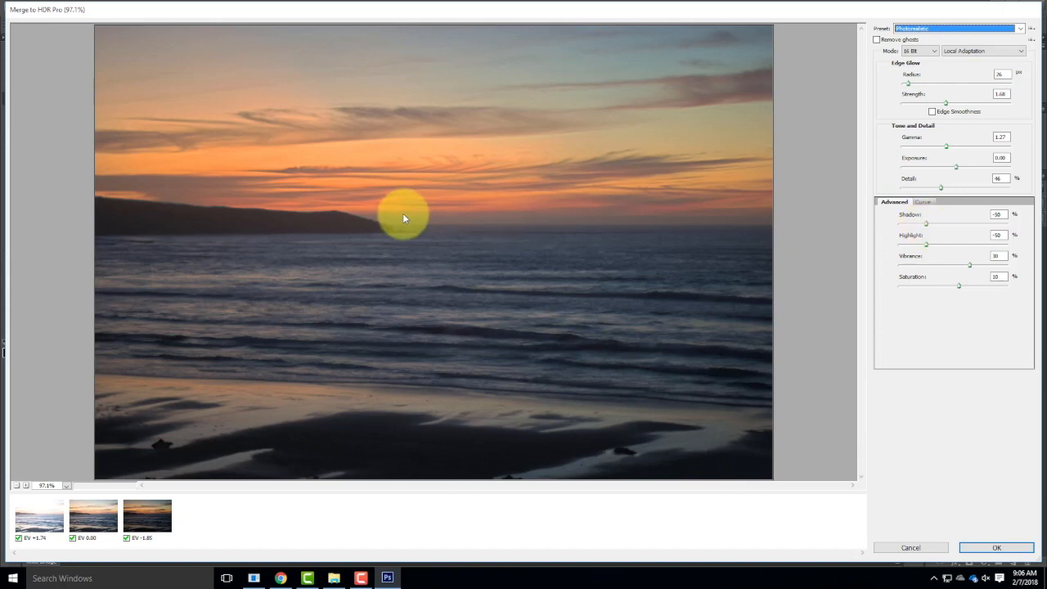
mouse_move(926, 225)
mouse_down()
mouse_move(905, 226)
mouse_move(972, 225)
mouse_move(930, 230)
mouse_up()
drag(930, 228, 869, 224)
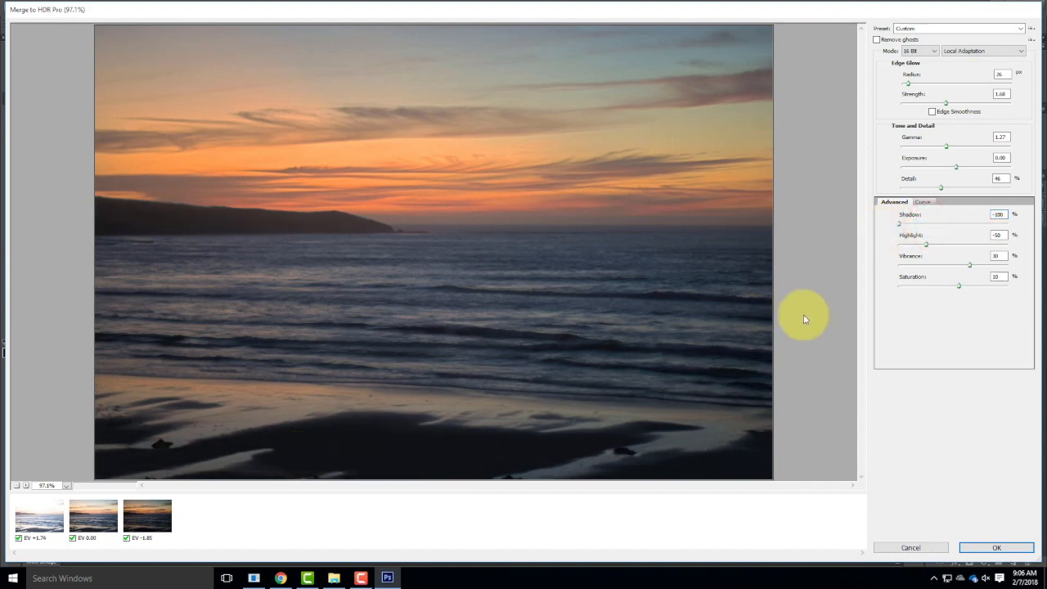
drag(901, 227, 892, 246)
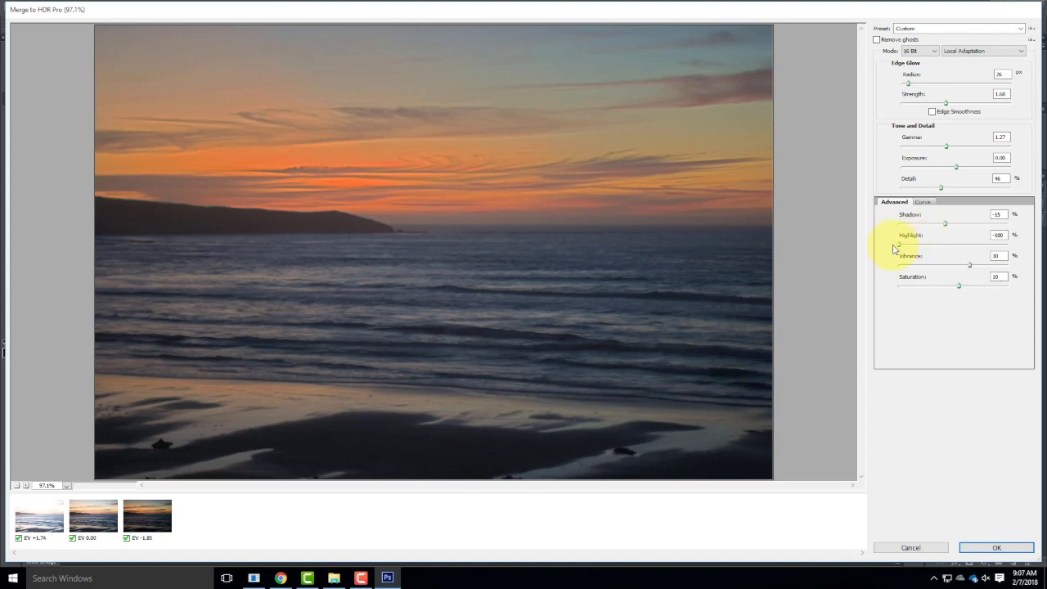
drag(900, 246, 947, 247)
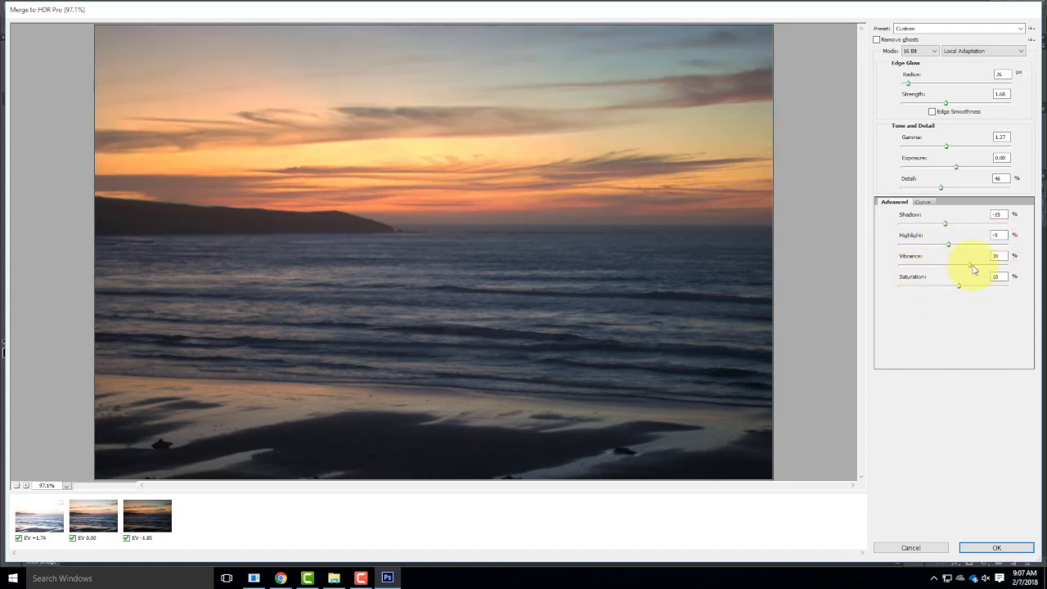
drag(971, 269, 1017, 270)
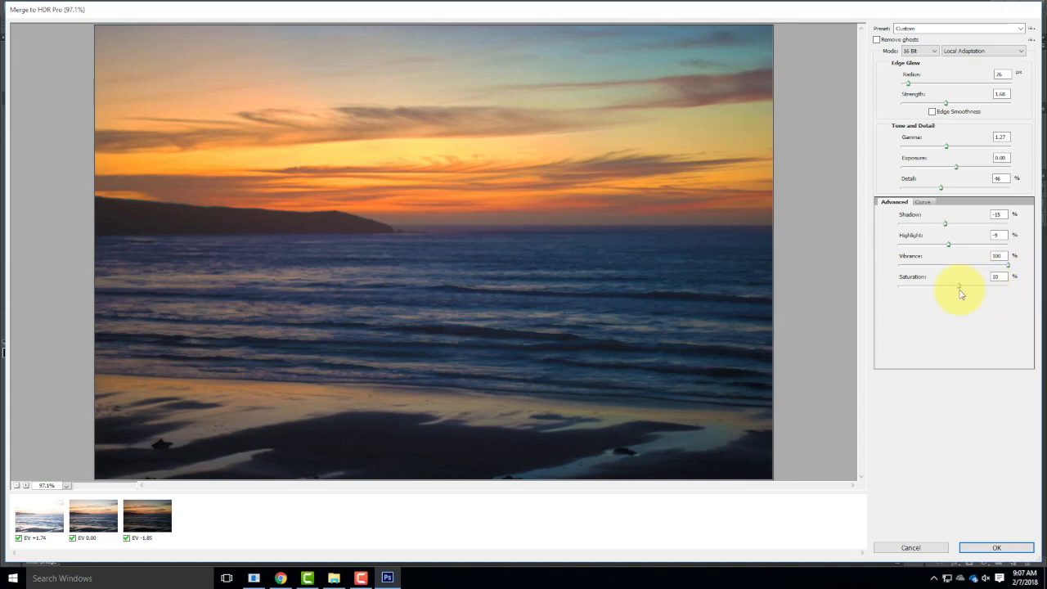
click(1004, 265)
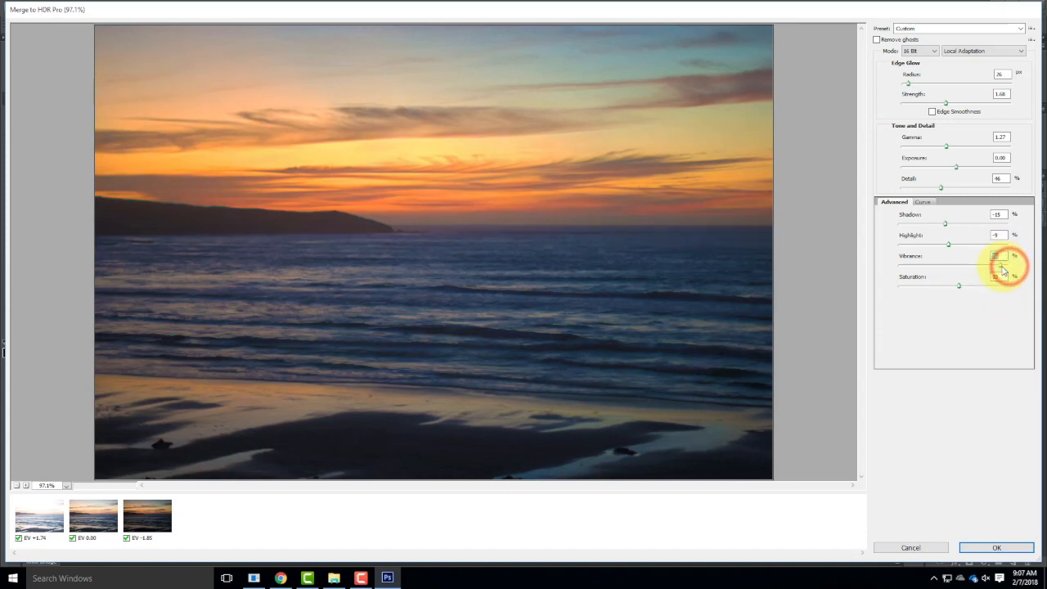
Reset the adjustments with the Photorealistic preset and set Vibrance to 80%.
click(954, 27)
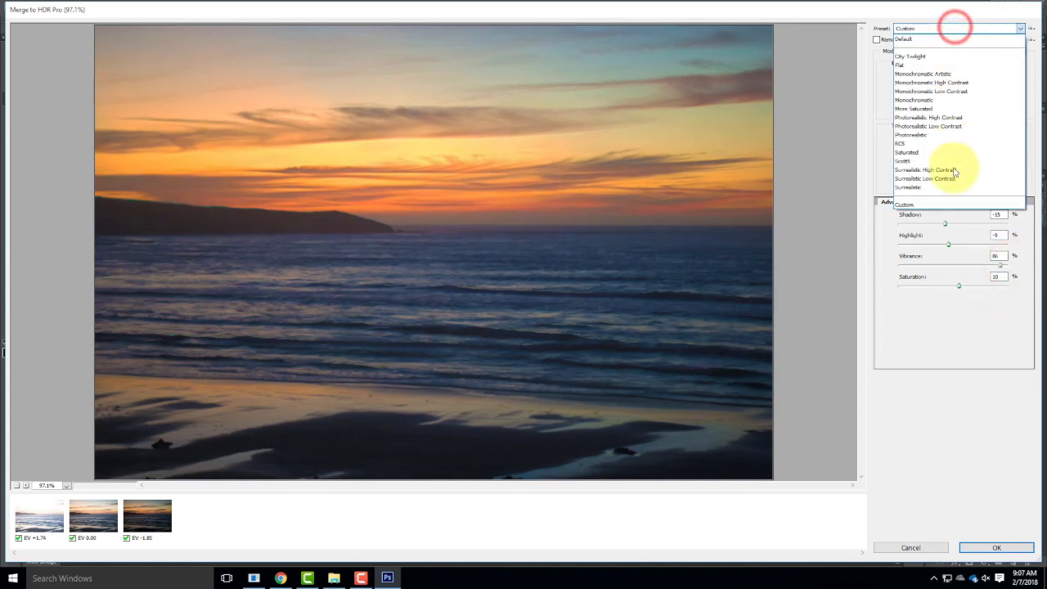
click(943, 135)
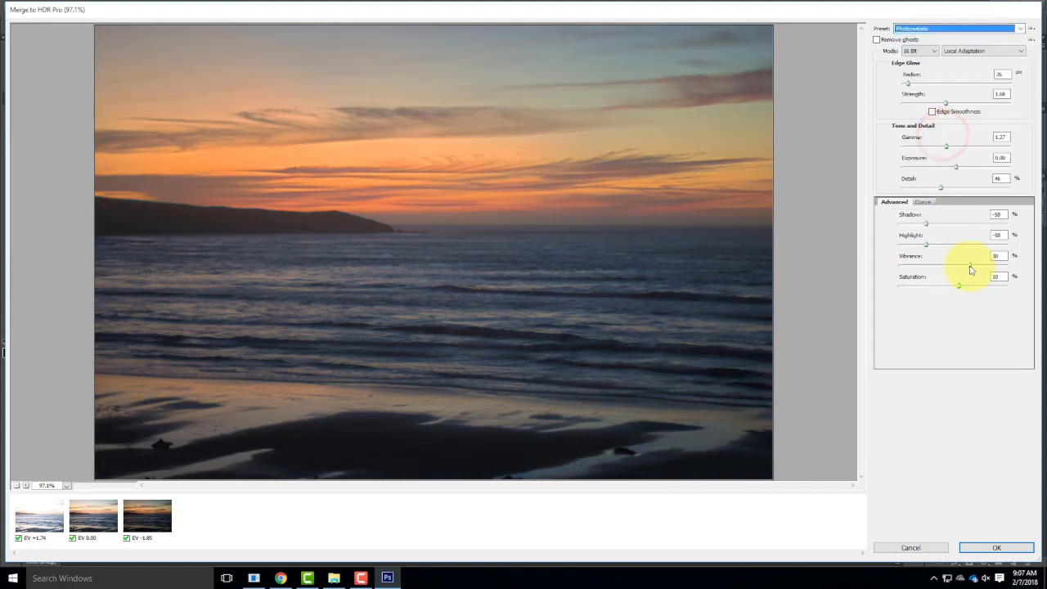
click(968, 266)
click(995, 266)
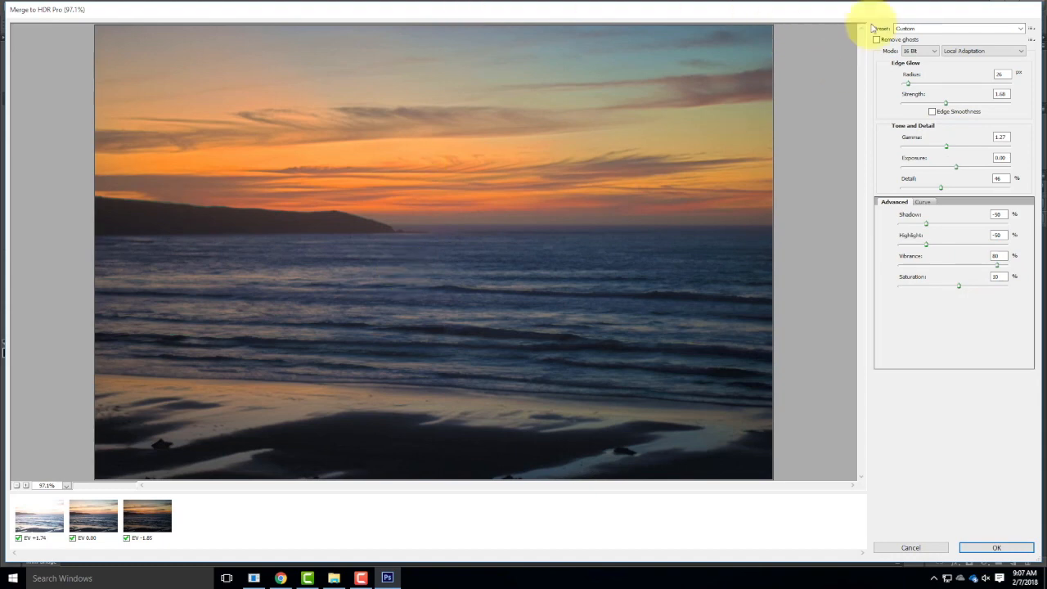
Check the tone curve and its histogram, and complete the sunset merge as a new document.
click(927, 204)
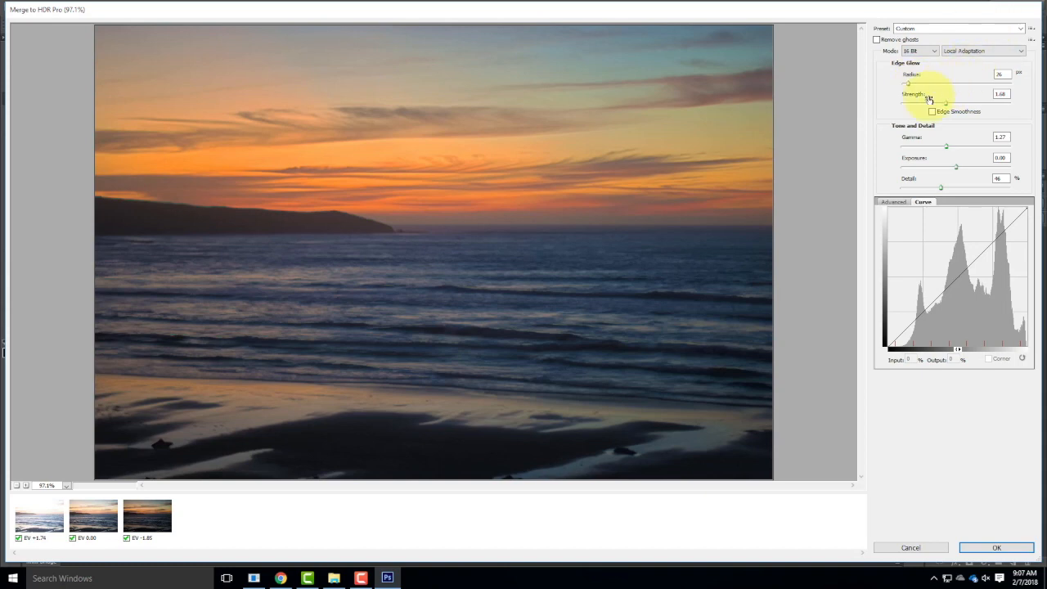
click(894, 201)
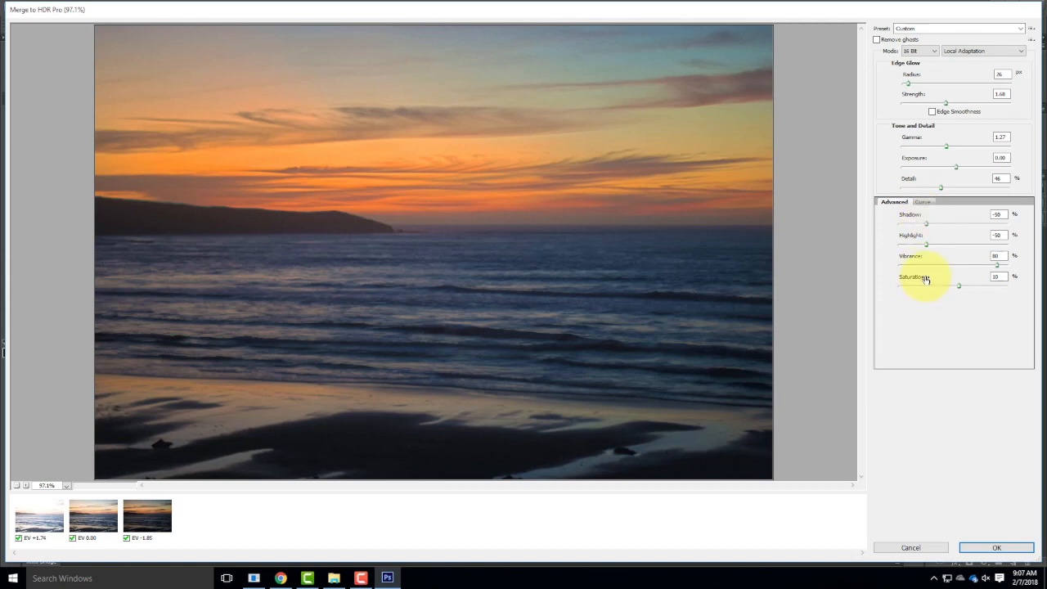
click(1010, 549)
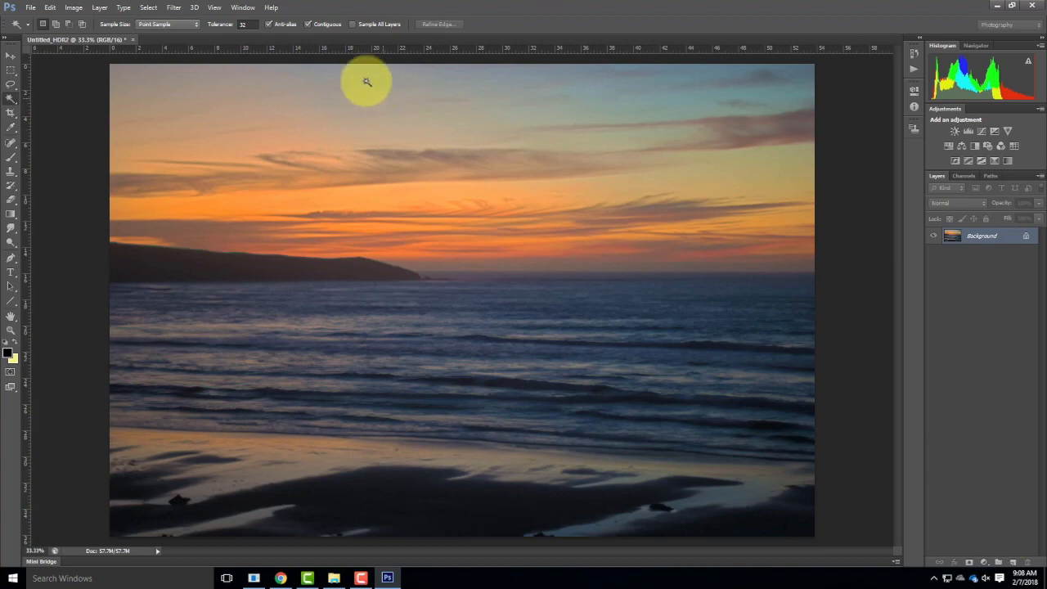
Start another Merge to HDR Pro with DSC_2126, DSC_2127 and DSC_2128 as source files and merge them with automatic alignment enabled.
click(31, 8)
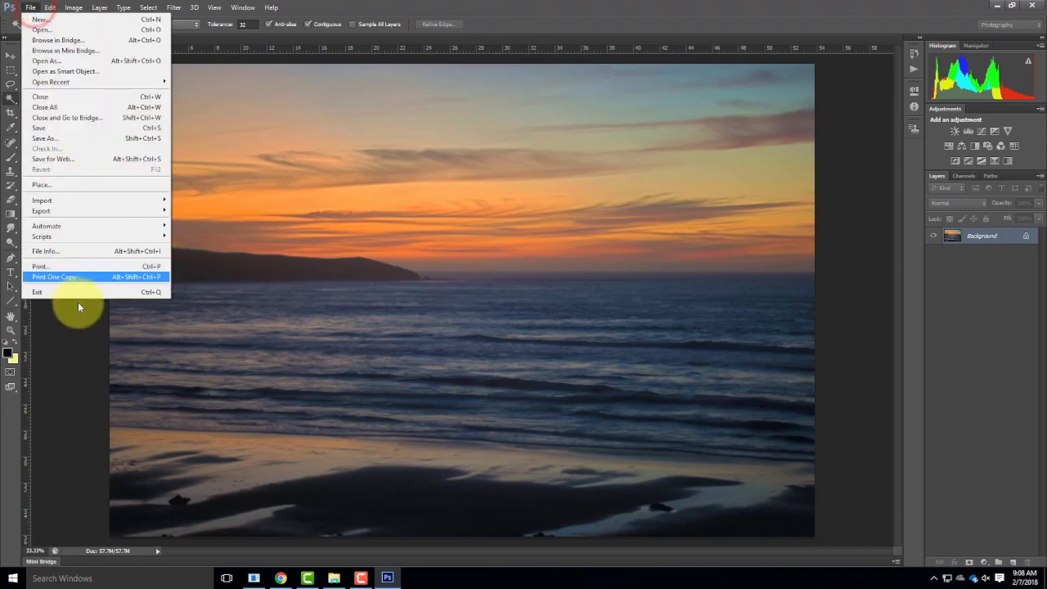
mouse_move(68, 229)
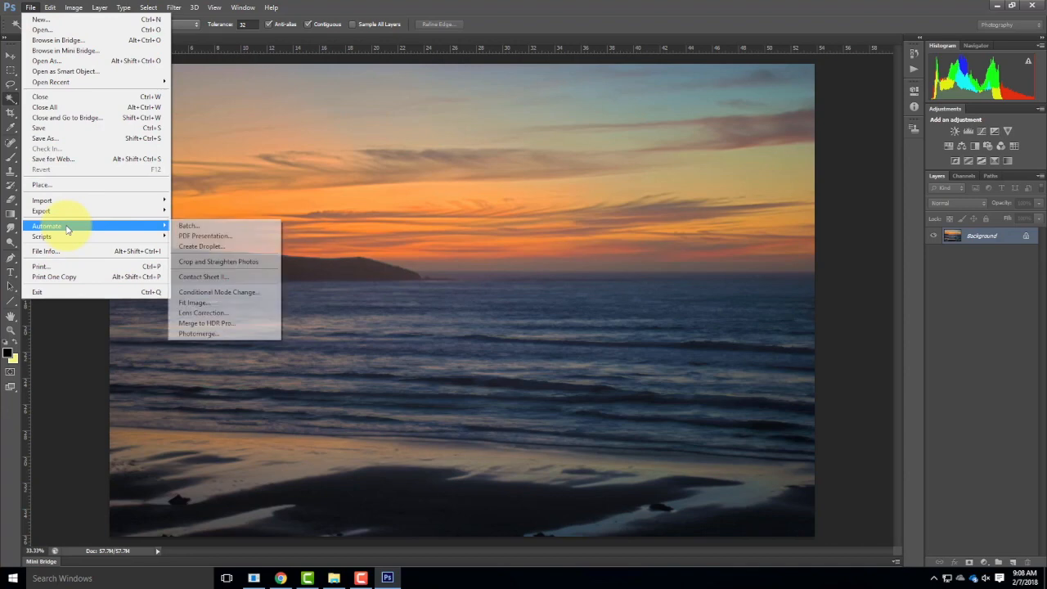
click(257, 325)
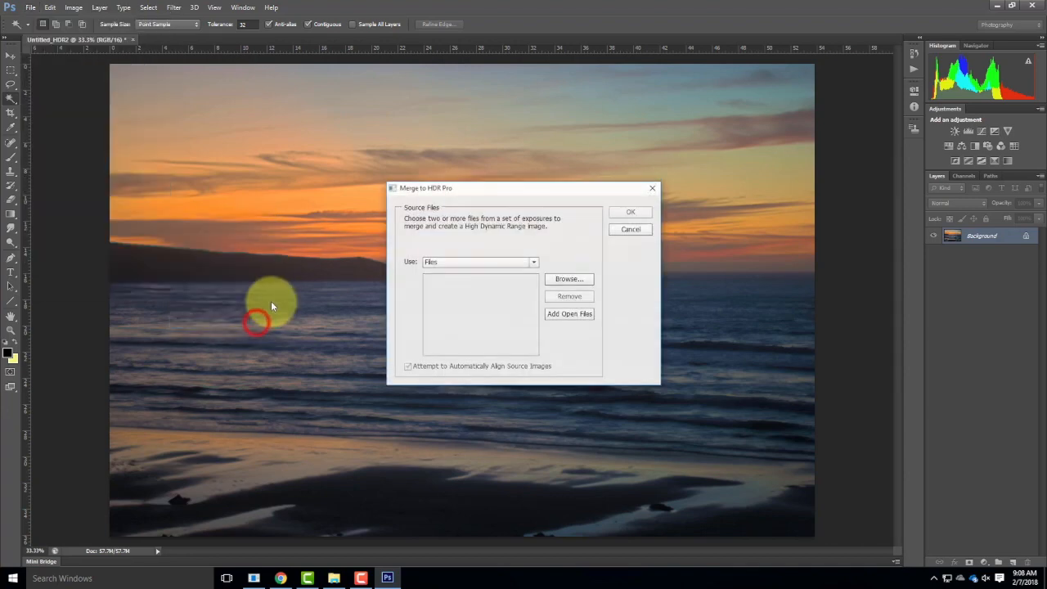
click(566, 280)
click(452, 262)
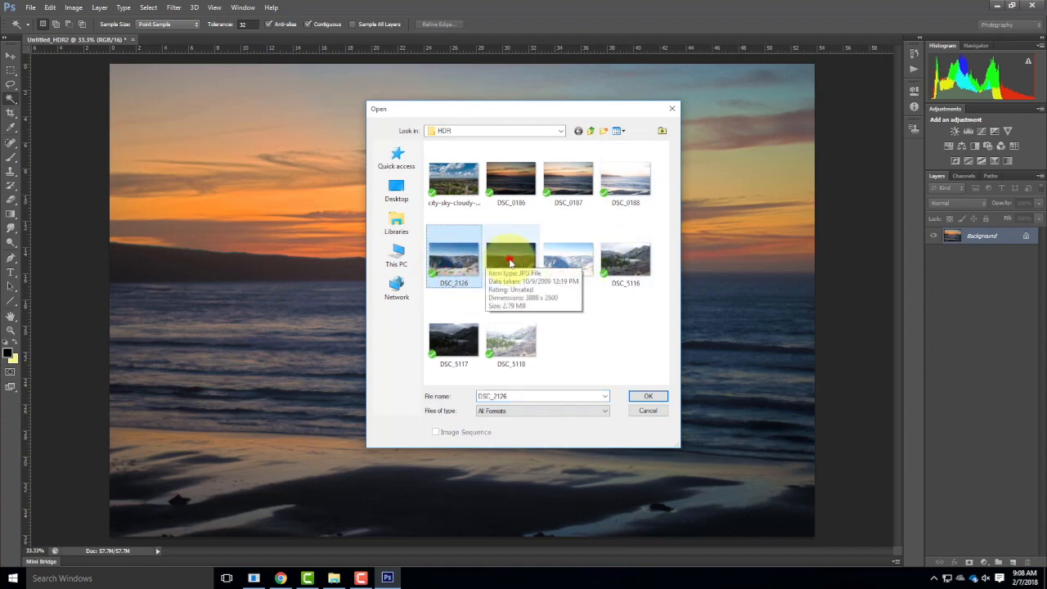
ctrl+click(509, 260)
ctrl+click(576, 262)
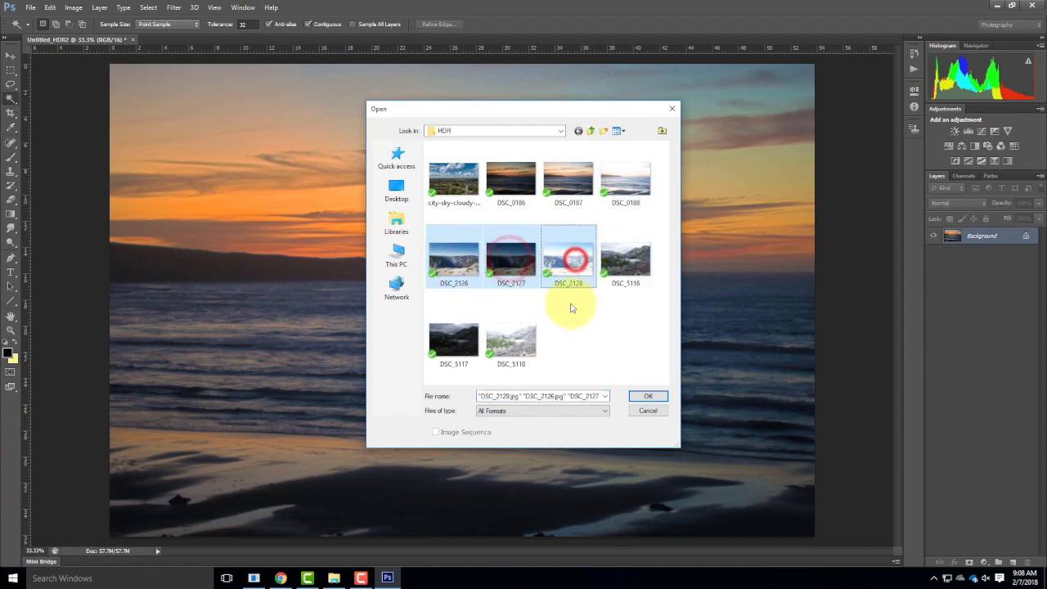
click(648, 396)
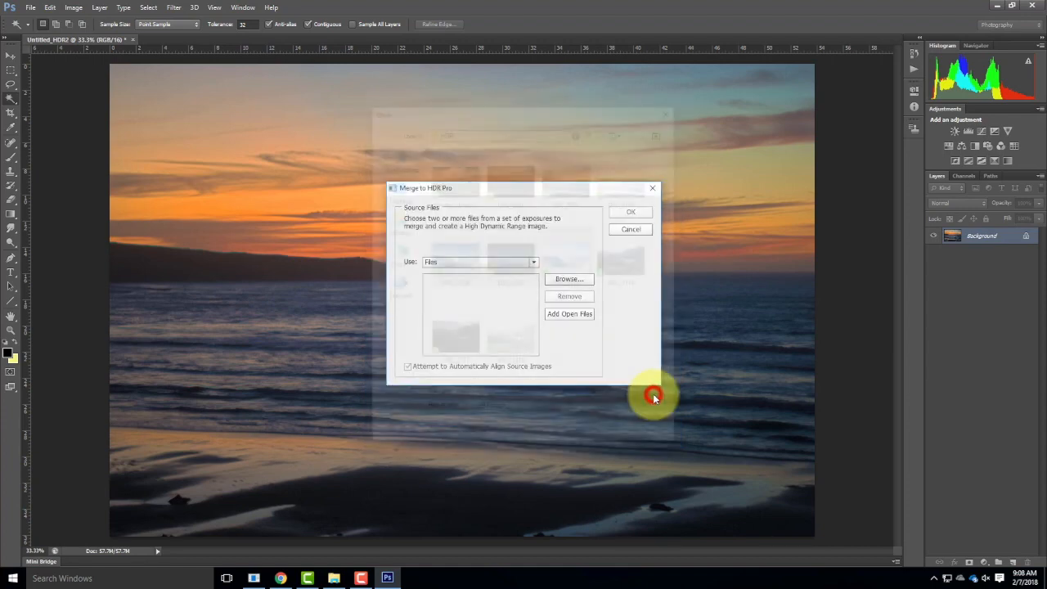
click(642, 213)
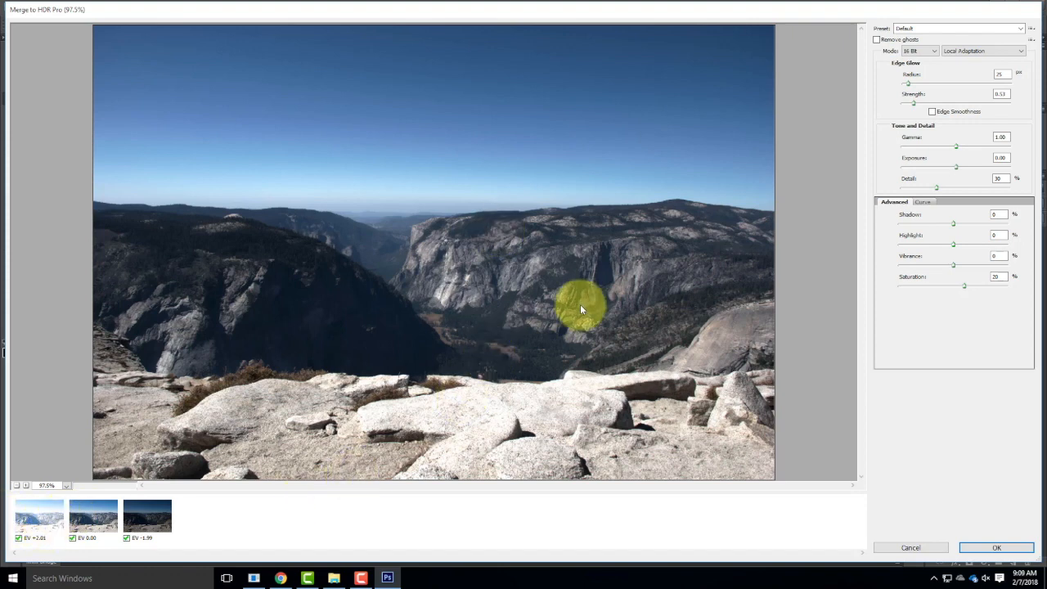
Apply the Photorealistic preset to the merged mountain valley image.
click(927, 29)
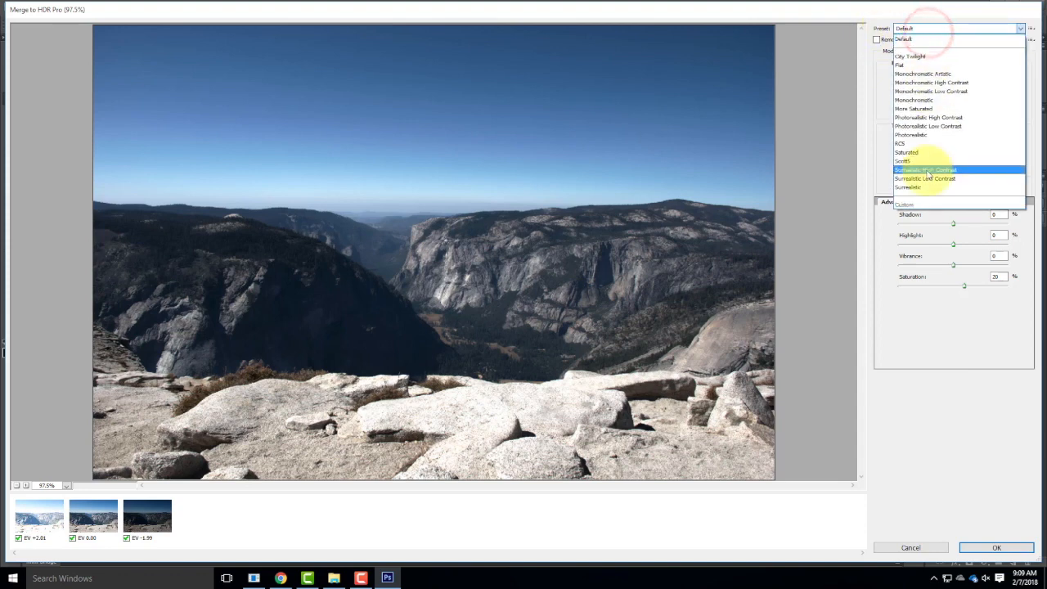
click(923, 134)
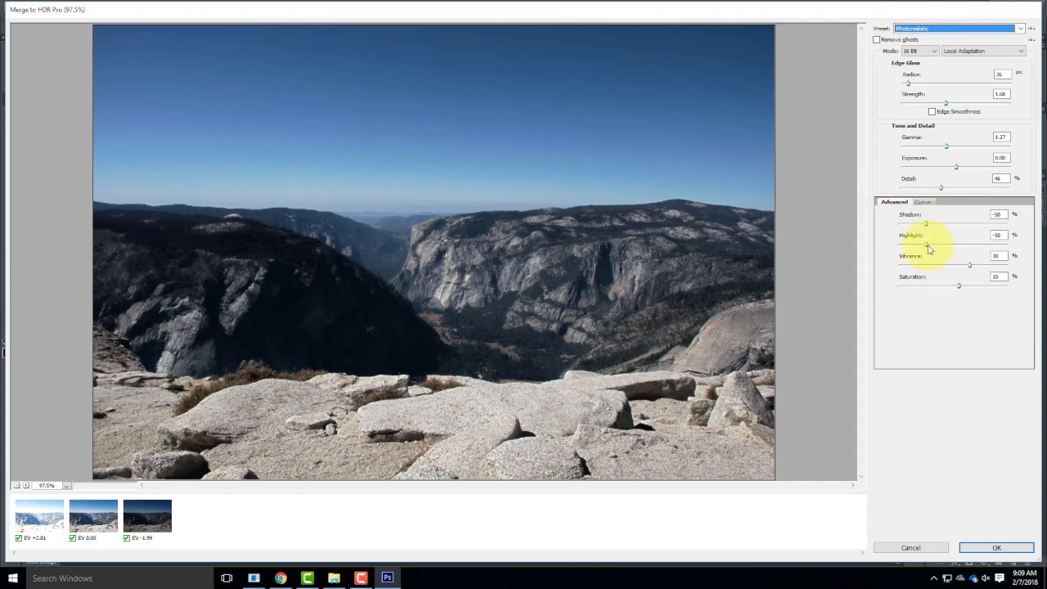
Set Highlight to -74%, increase Vibrance slightly, and complete the mountain valley merge as a new document.
drag(929, 247, 914, 252)
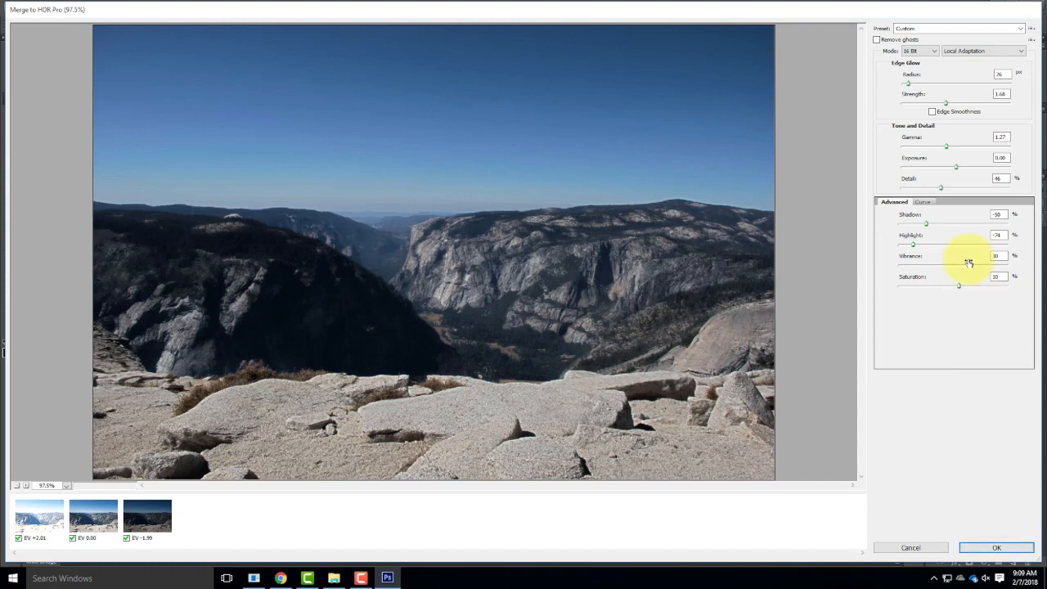
drag(970, 268, 977, 265)
click(982, 547)
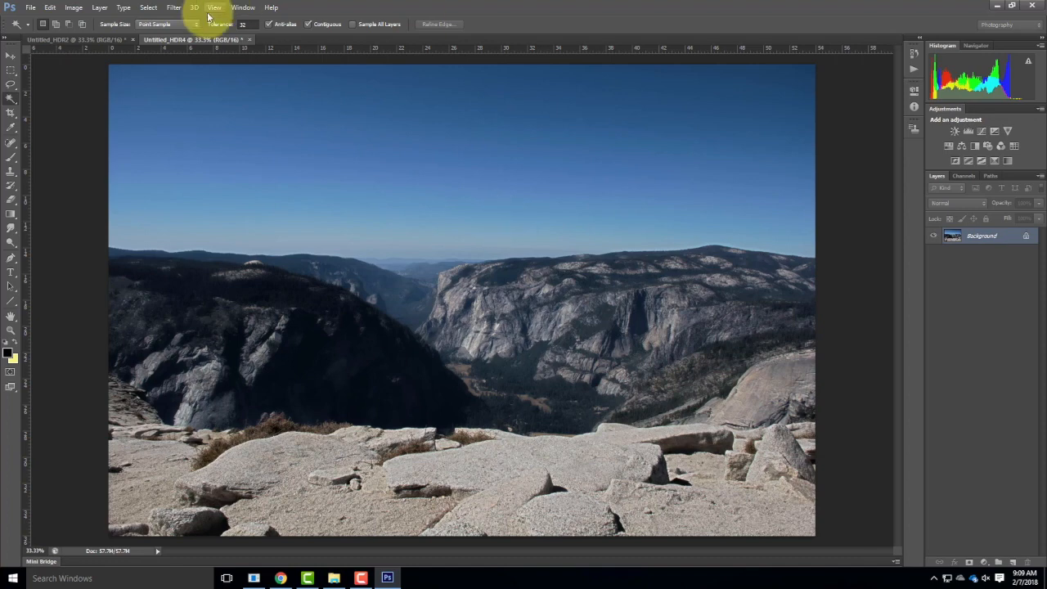
Add a Levels adjustment layer named Levels 1 above the mountain valley background.
click(70, 7)
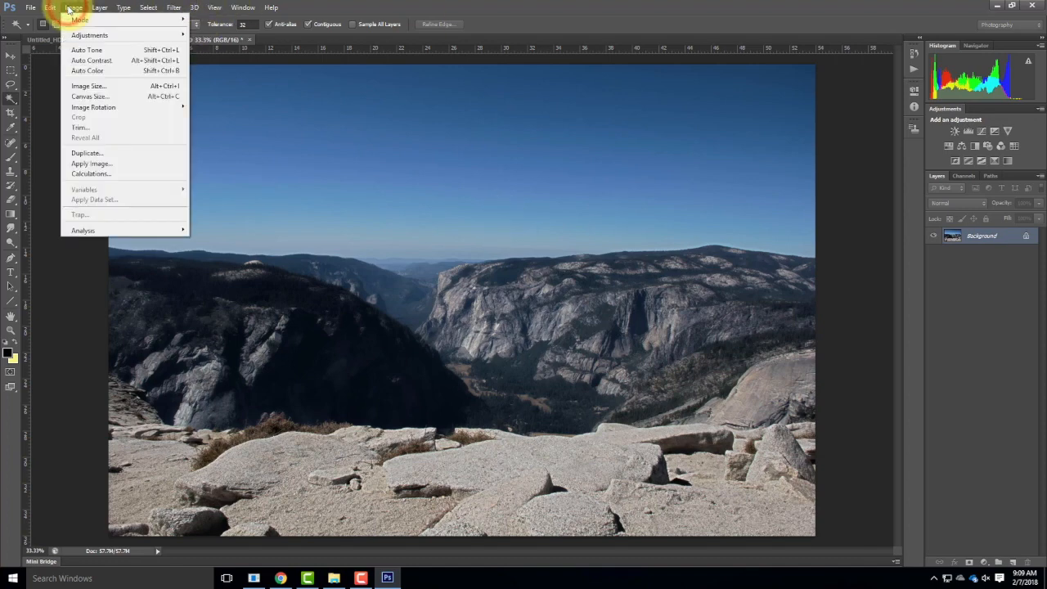
mouse_move(101, 8)
mouse_move(131, 102)
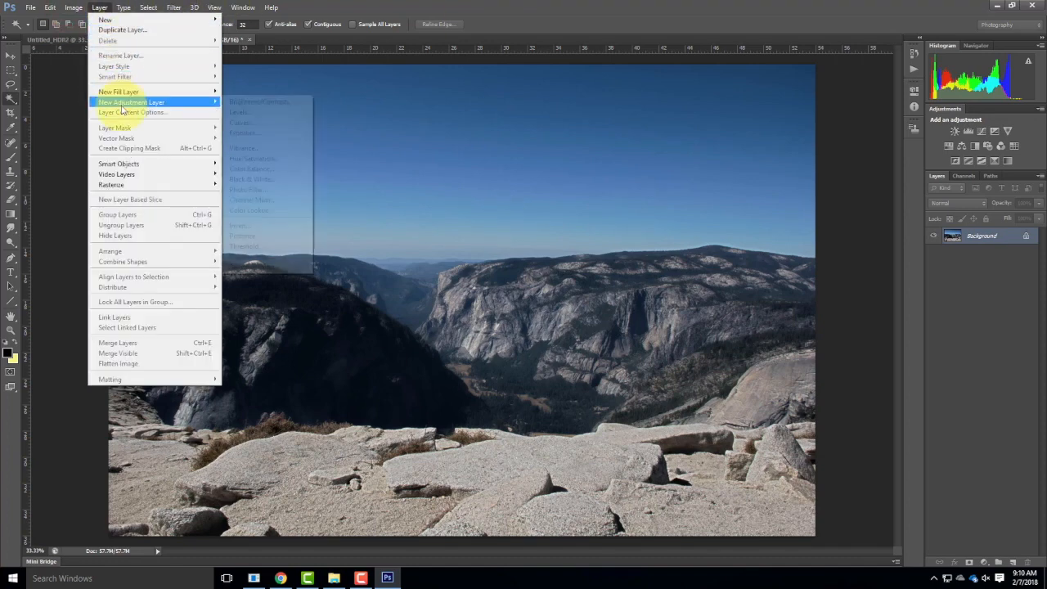
click(275, 113)
click(575, 196)
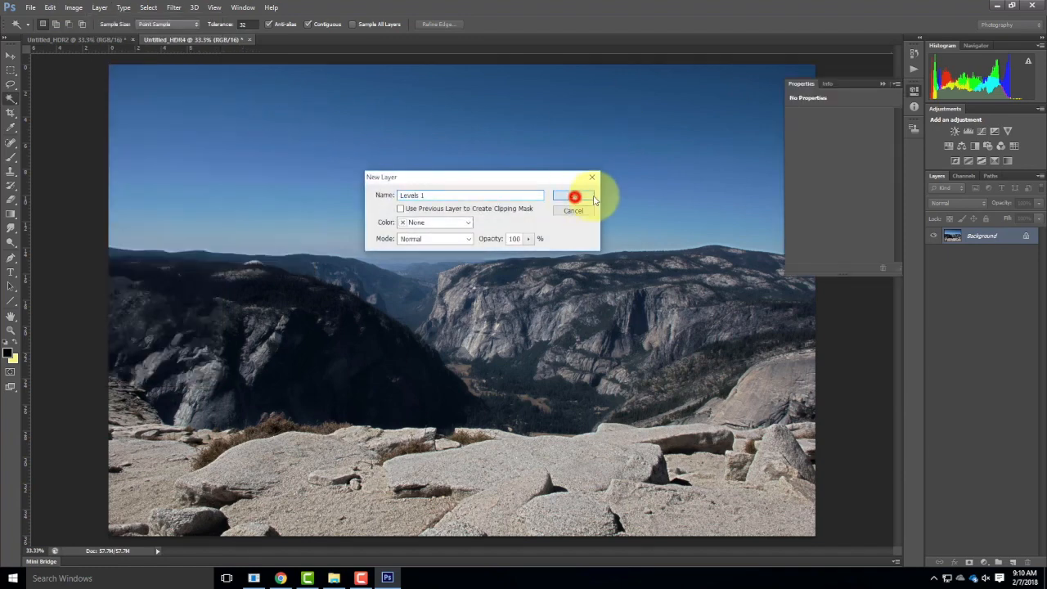
Set the Levels white input to 196 and the midtones to about 0.6, and compare the image with the adjustment hidden.
drag(889, 199, 866, 199)
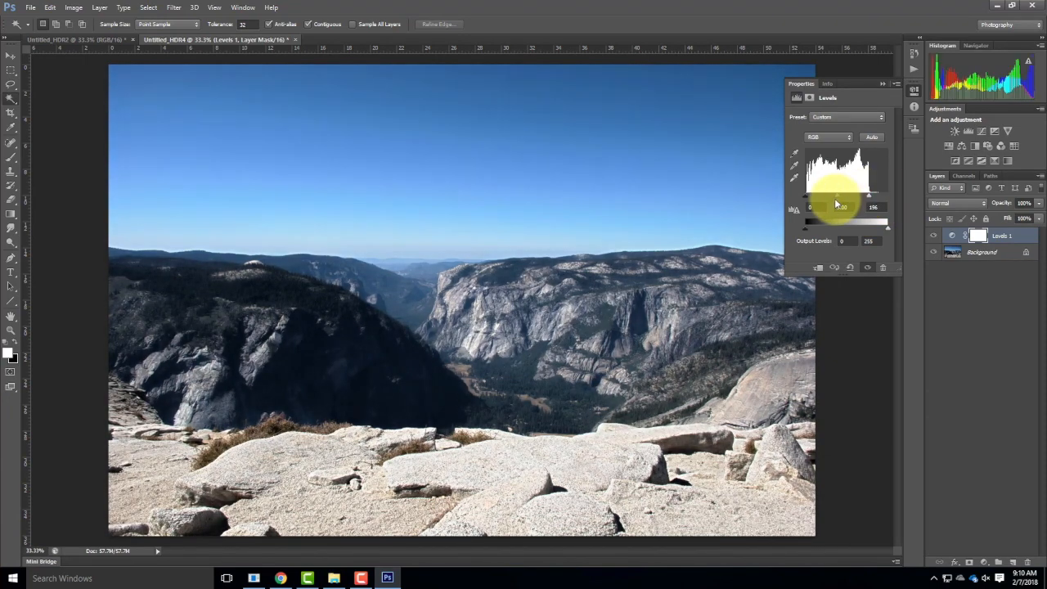
drag(838, 196, 852, 196)
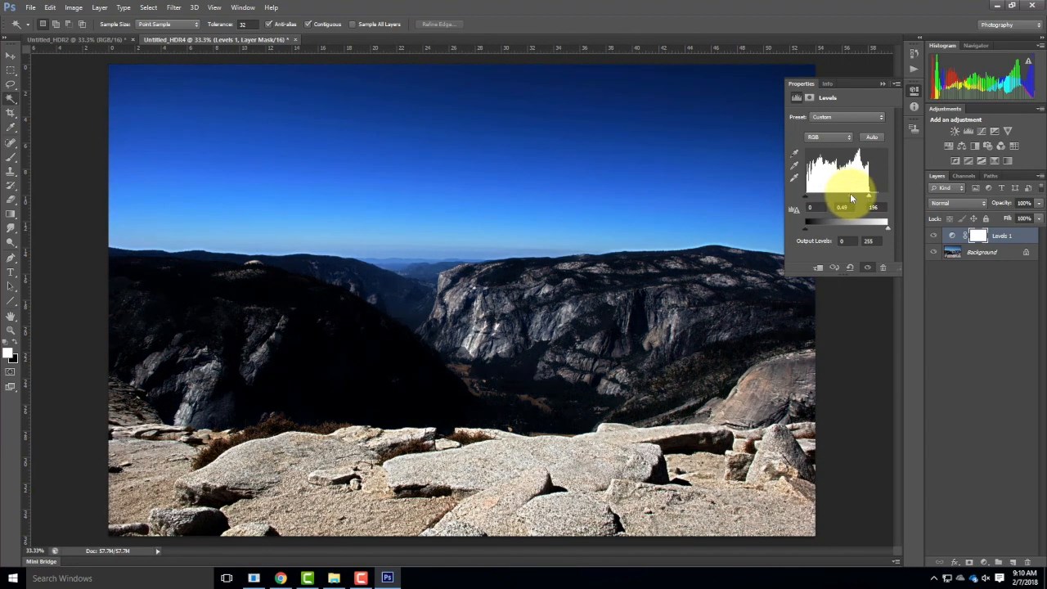
drag(851, 198, 843, 198)
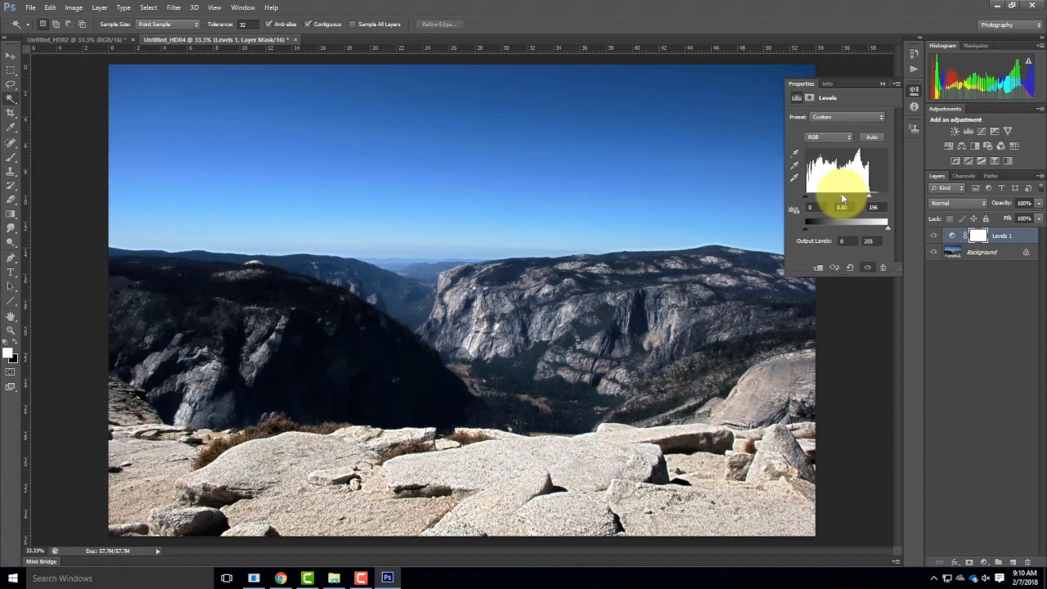
drag(842, 197, 847, 196)
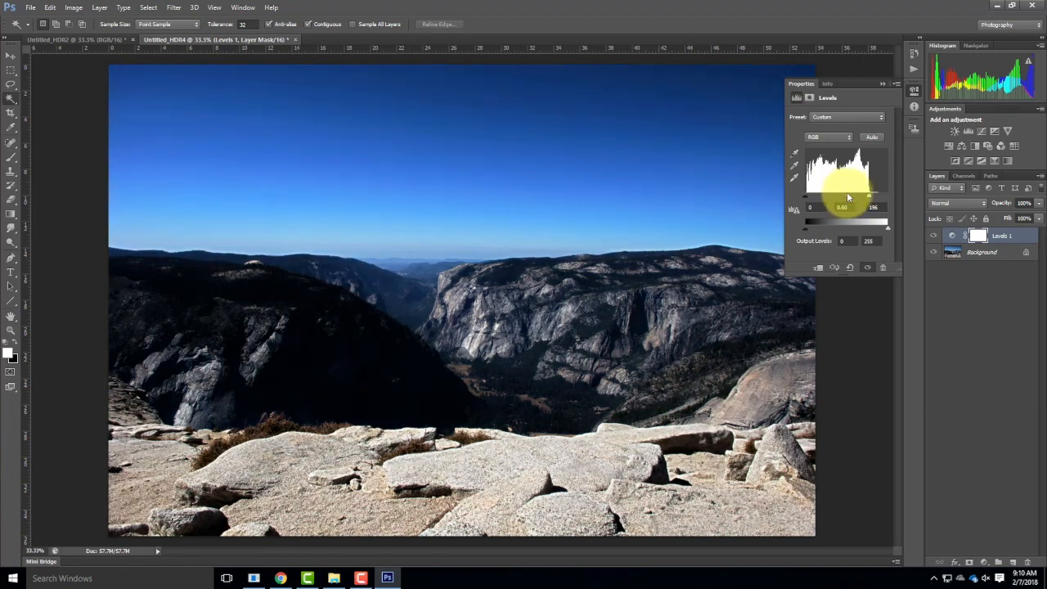
click(884, 84)
click(933, 235)
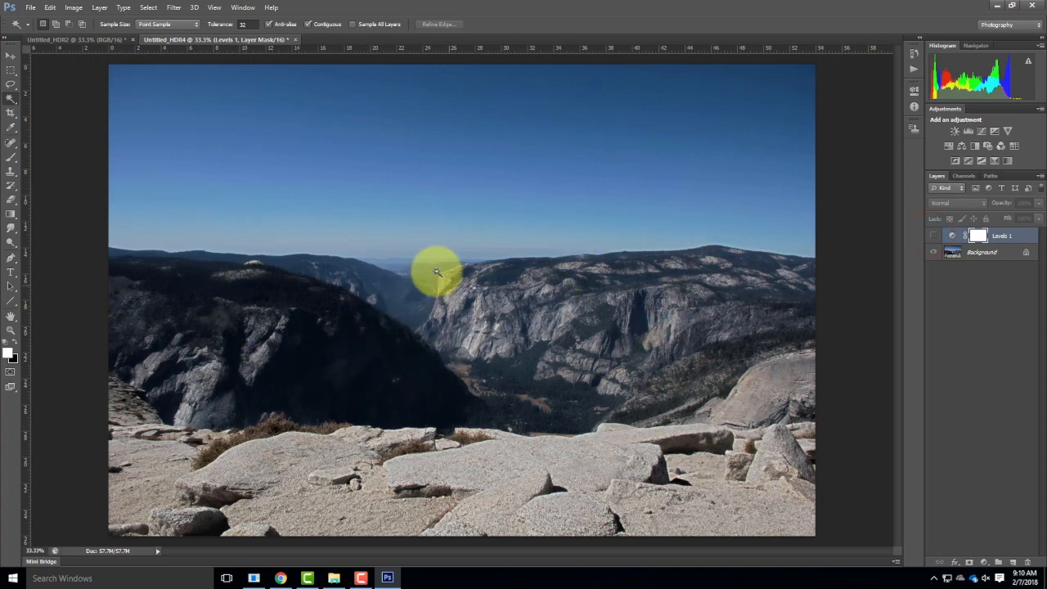
click(931, 237)
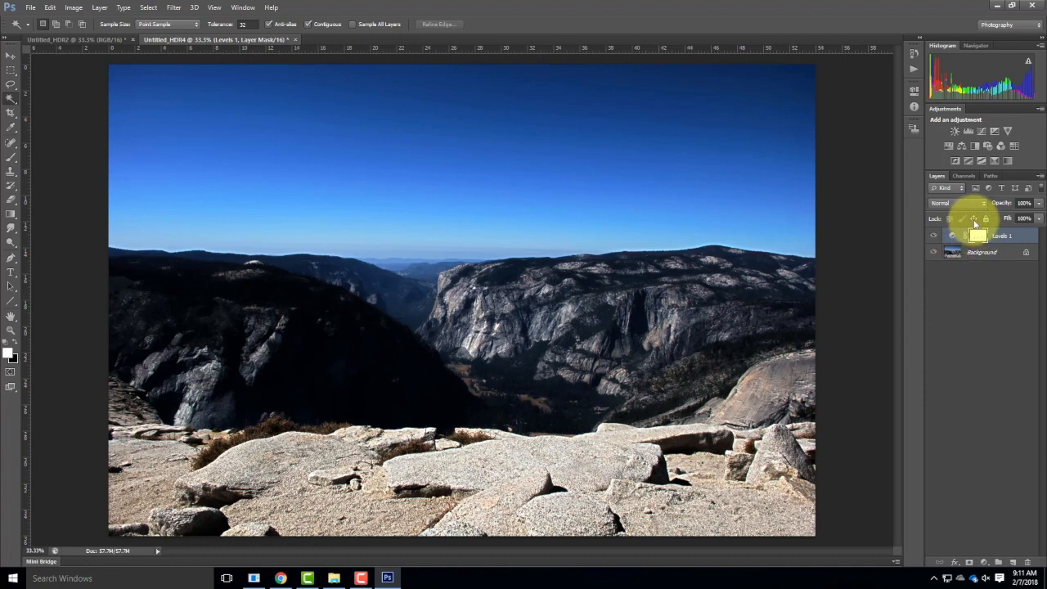
Target the Levels 1 layer mask and set up the Brush tool with black foreground and a 250 px hard round tip.
drag(980, 235, 989, 245)
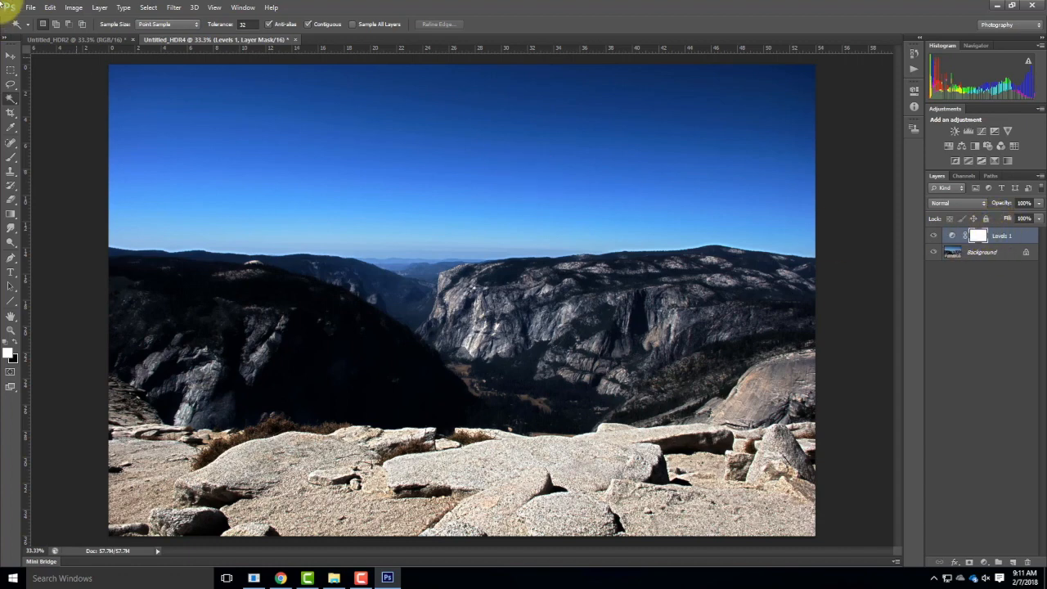
click(11, 161)
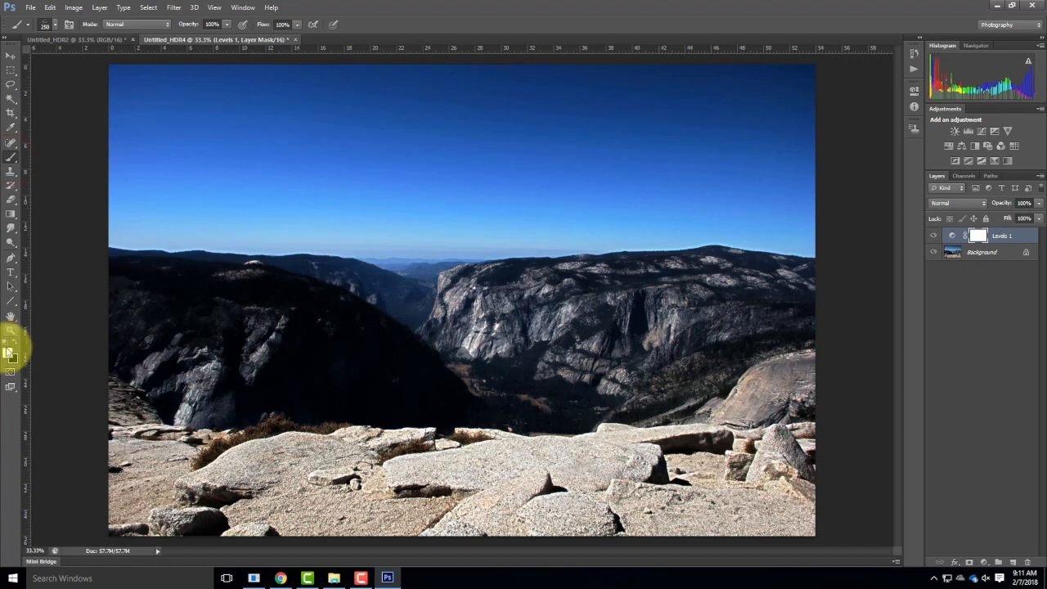
click(13, 343)
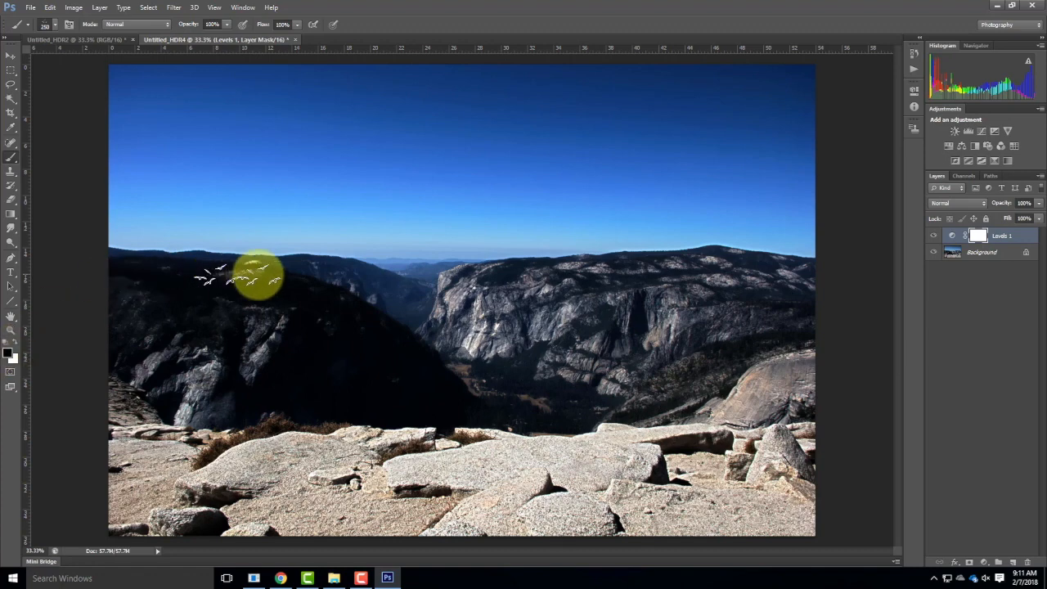
click(51, 25)
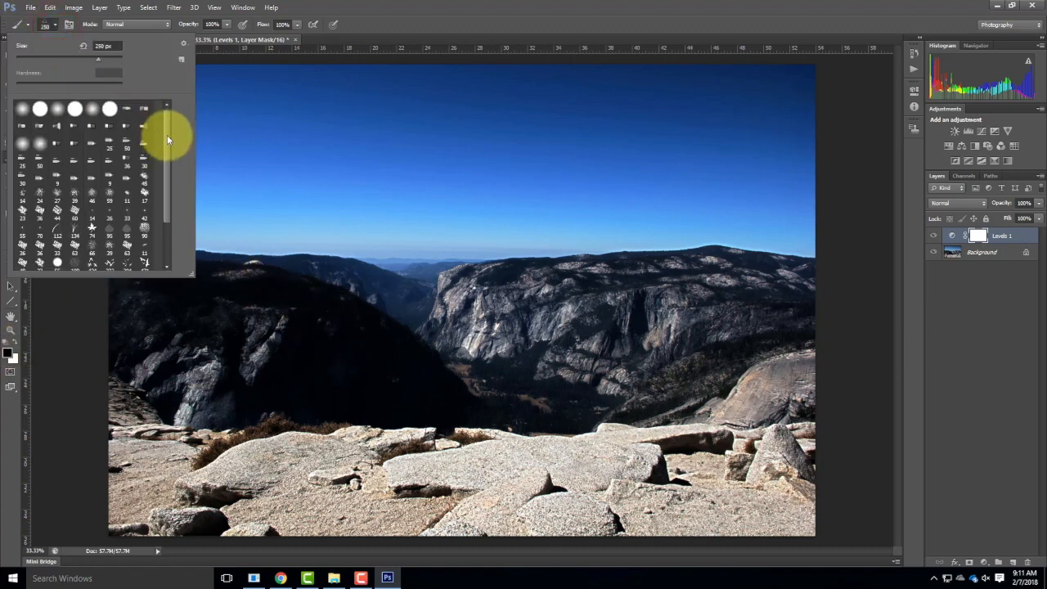
click(38, 109)
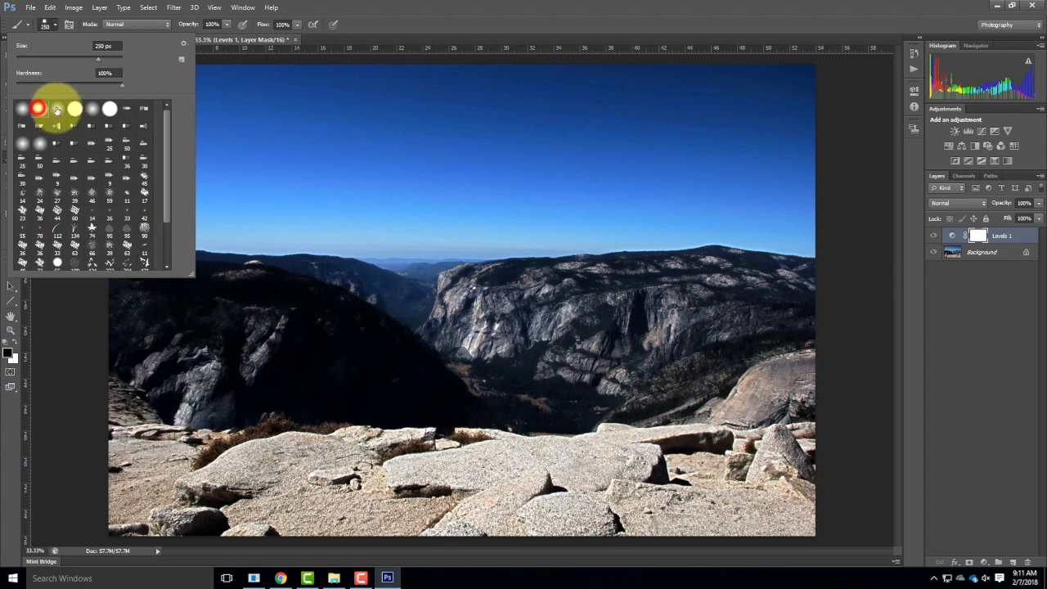
click(54, 27)
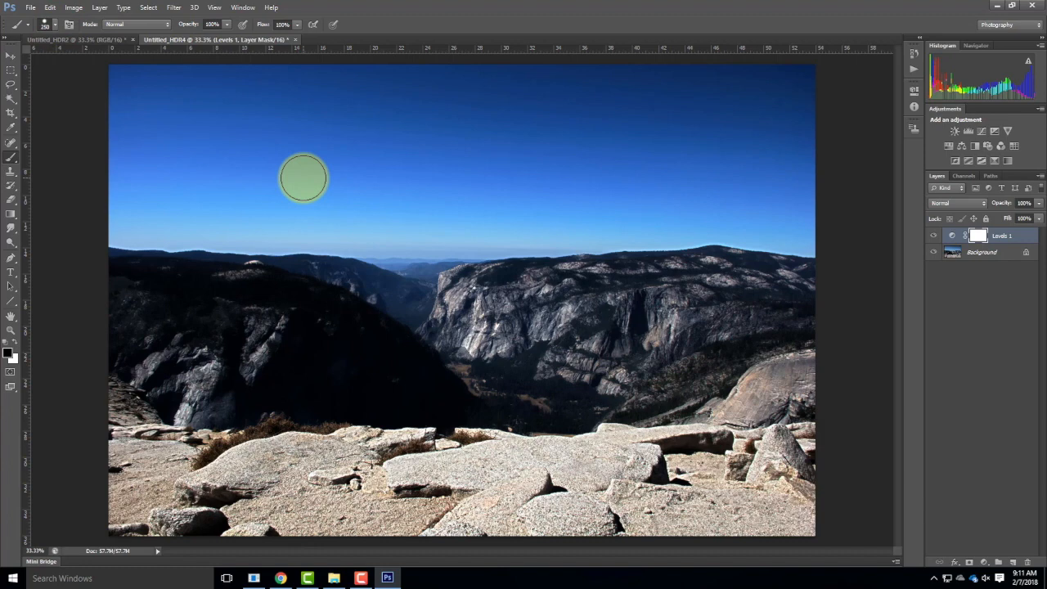
Paint black on the Levels 1 mask over the sky and mountains, enlarging the brush to 900 px and leaving the foreground rocks unmasked.
mouse_move(304, 175)
mouse_down()
mouse_move(431, 180)
mouse_move(302, 175)
mouse_move(290, 190)
mouse_move(409, 218)
mouse_move(258, 216)
mouse_move(281, 244)
mouse_move(396, 258)
mouse_move(376, 266)
mouse_move(291, 229)
mouse_move(225, 260)
mouse_move(253, 281)
mouse_move(374, 308)
mouse_move(368, 283)
mouse_move(289, 256)
mouse_move(302, 228)
mouse_move(327, 214)
mouse_move(379, 207)
mouse_move(391, 170)
mouse_move(335, 142)
mouse_move(304, 148)
mouse_move(340, 168)
mouse_move(424, 167)
mouse_up()
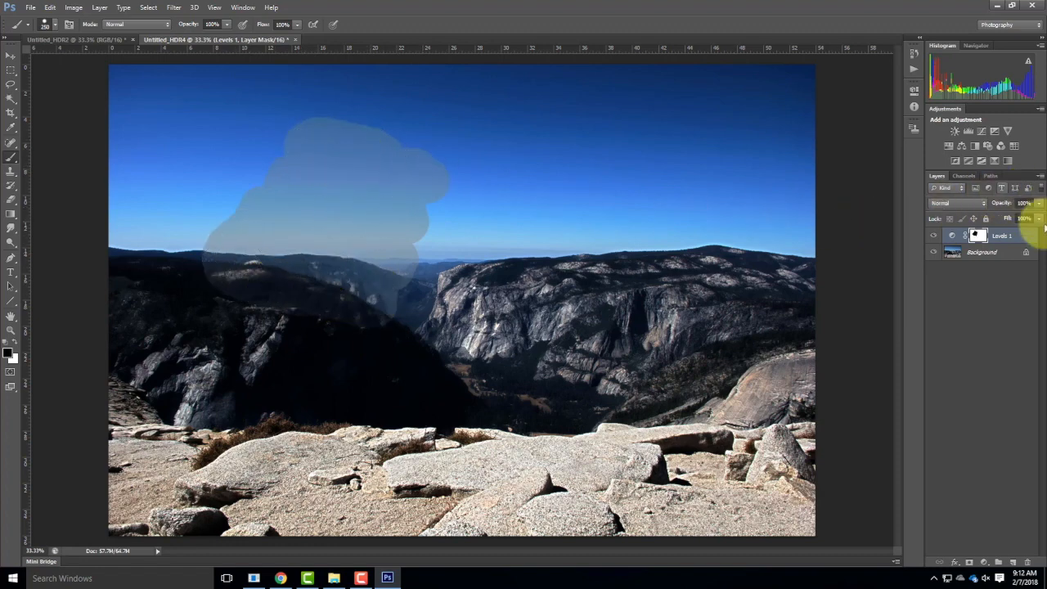
click(978, 236)
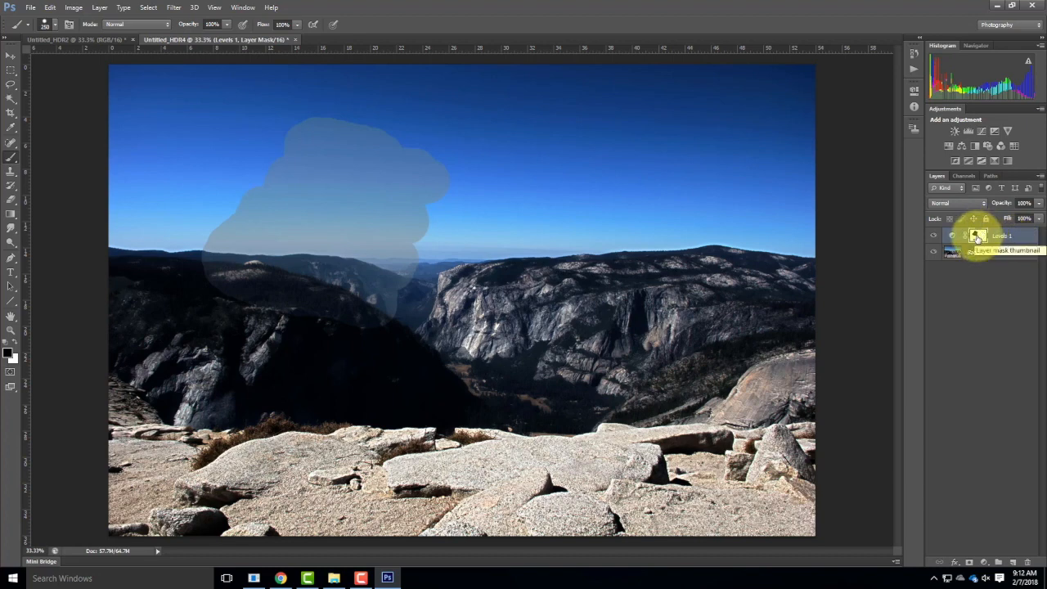
mouse_move(352, 120)
mouse_down()
mouse_move(535, 114)
mouse_move(474, 103)
mouse_move(18, 94)
mouse_move(718, 76)
mouse_move(655, 109)
mouse_move(404, 110)
mouse_up()
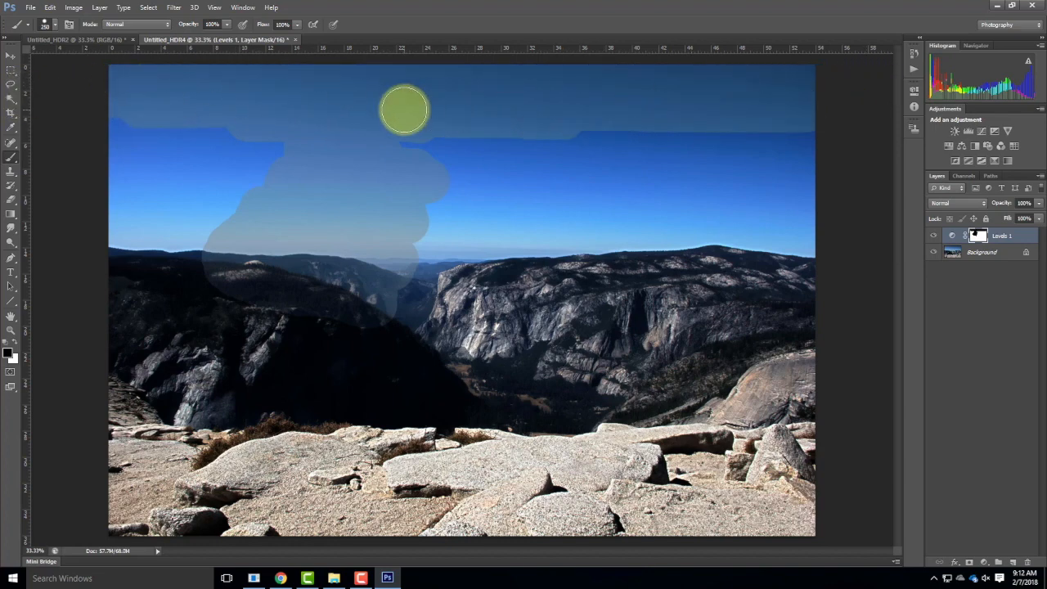
mouse_move(403, 109)
mouse_down()
mouse_move(337, 92)
mouse_move(266, 151)
mouse_move(141, 146)
mouse_move(125, 317)
mouse_move(464, 335)
mouse_move(587, 325)
mouse_move(548, 251)
mouse_move(347, 201)
mouse_move(672, 160)
mouse_move(847, 180)
mouse_move(639, 313)
mouse_move(759, 269)
mouse_move(814, 264)
mouse_move(704, 284)
mouse_move(621, 321)
mouse_move(662, 340)
mouse_move(826, 343)
mouse_move(230, 333)
mouse_move(208, 348)
mouse_move(191, 321)
mouse_move(133, 280)
mouse_up()
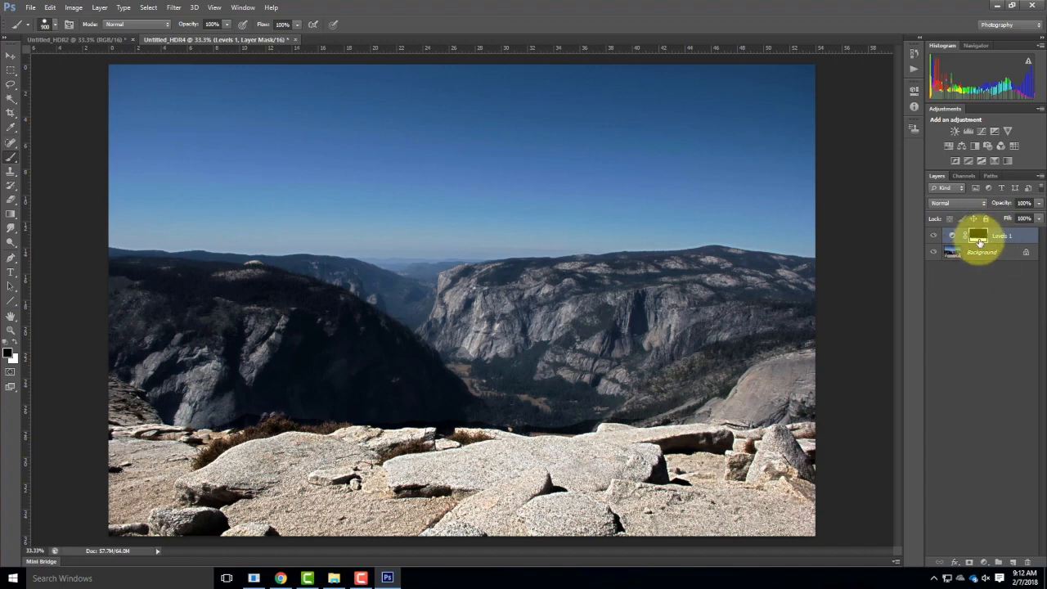
Toggle the Levels 1 layer's visibility repeatedly to compare the foreground rocks with and without the adjustment.
click(935, 236)
click(935, 236)
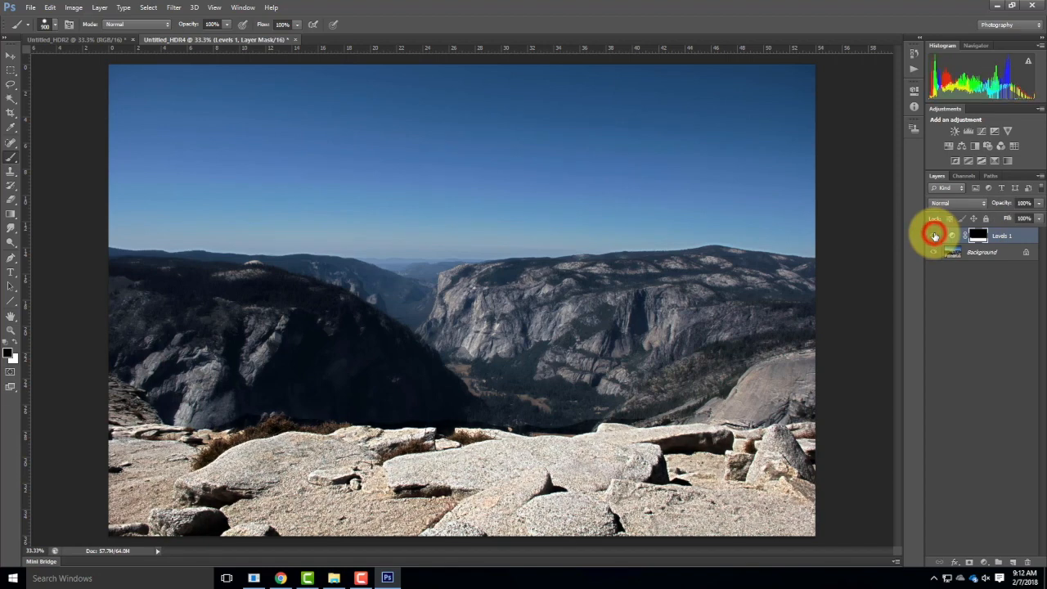
click(935, 237)
click(935, 237)
click(935, 237)
click(935, 237)
click(936, 237)
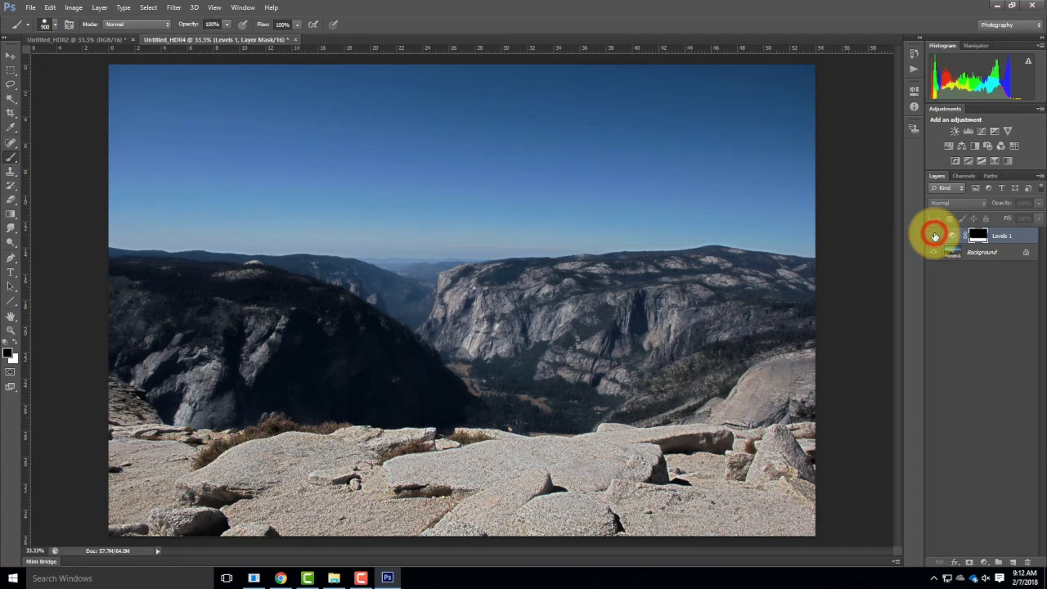
click(935, 236)
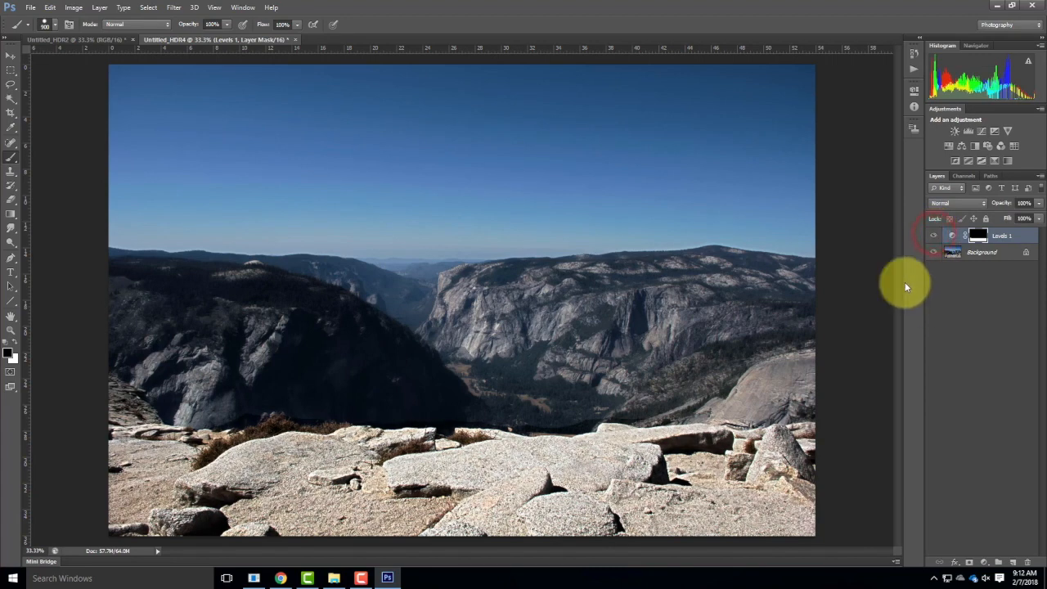
click(932, 236)
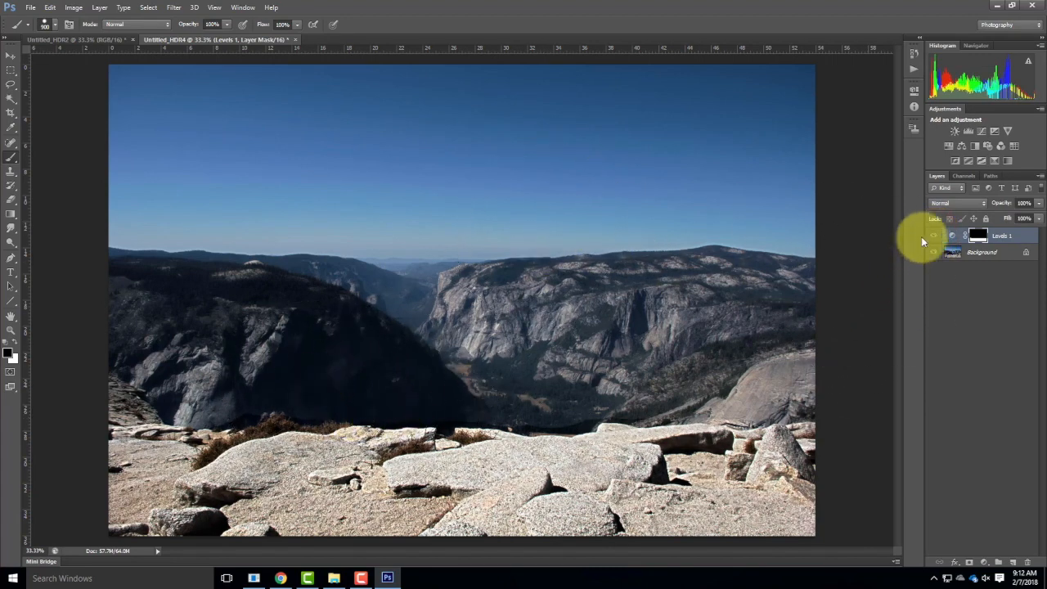
click(935, 237)
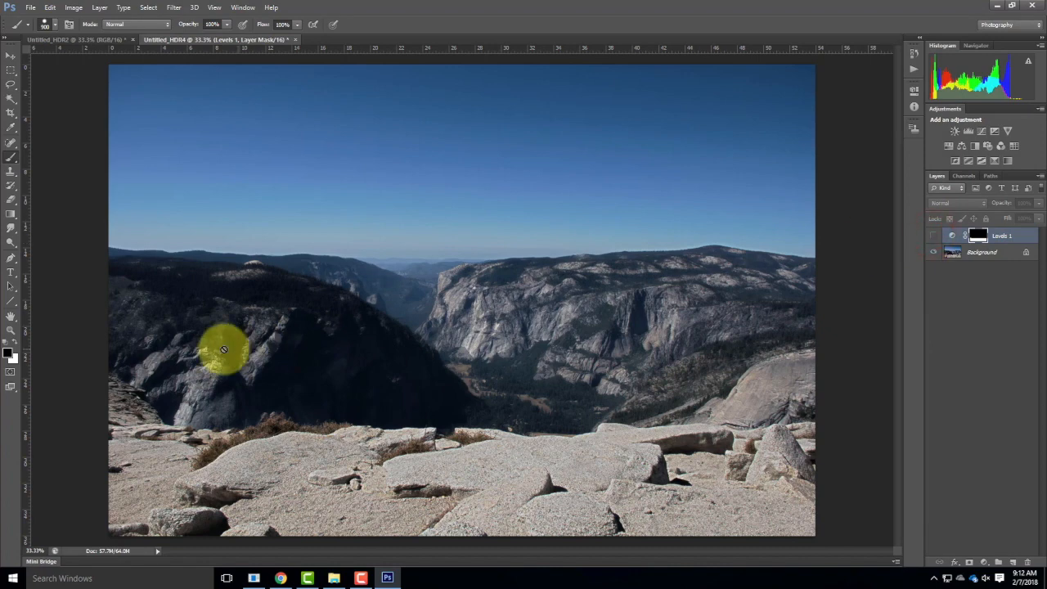
Switch to the Untitled_HDR2 sunset image and add a Color Lookup adjustment layer with its settings left unchanged.
click(86, 39)
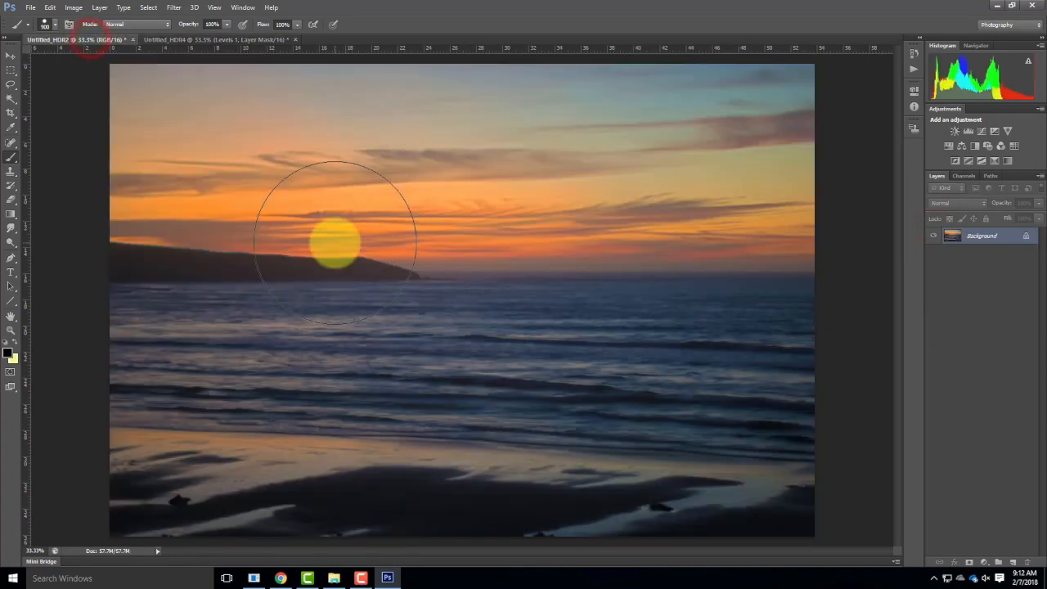
click(100, 8)
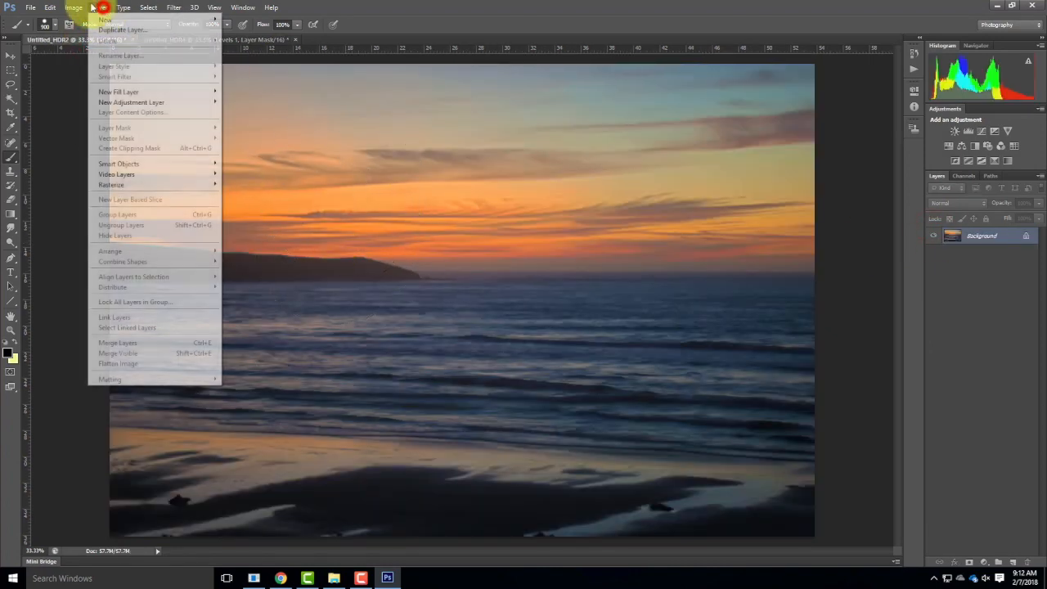
mouse_move(74, 8)
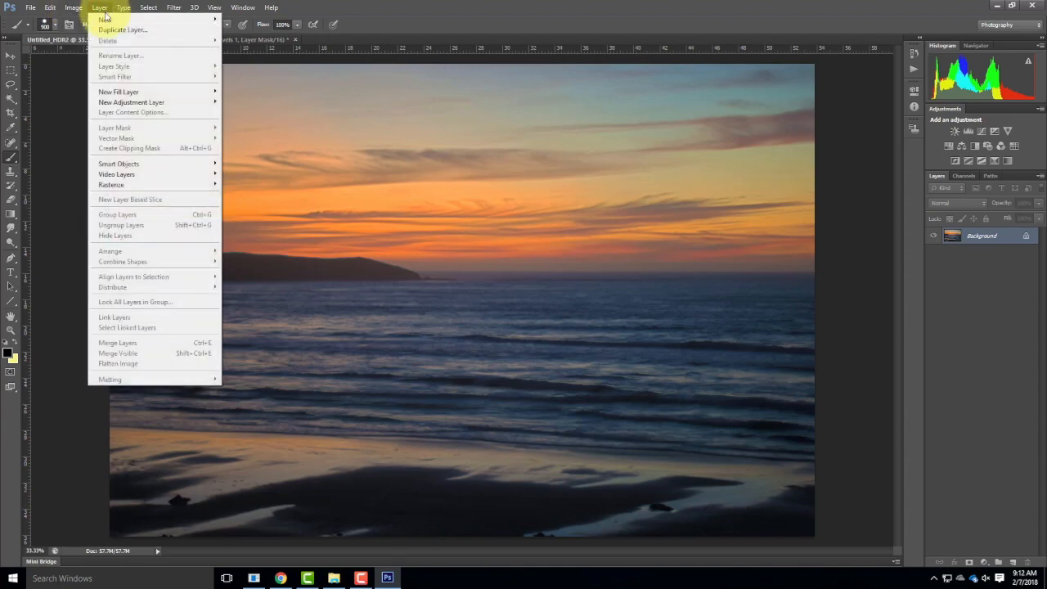
mouse_move(119, 105)
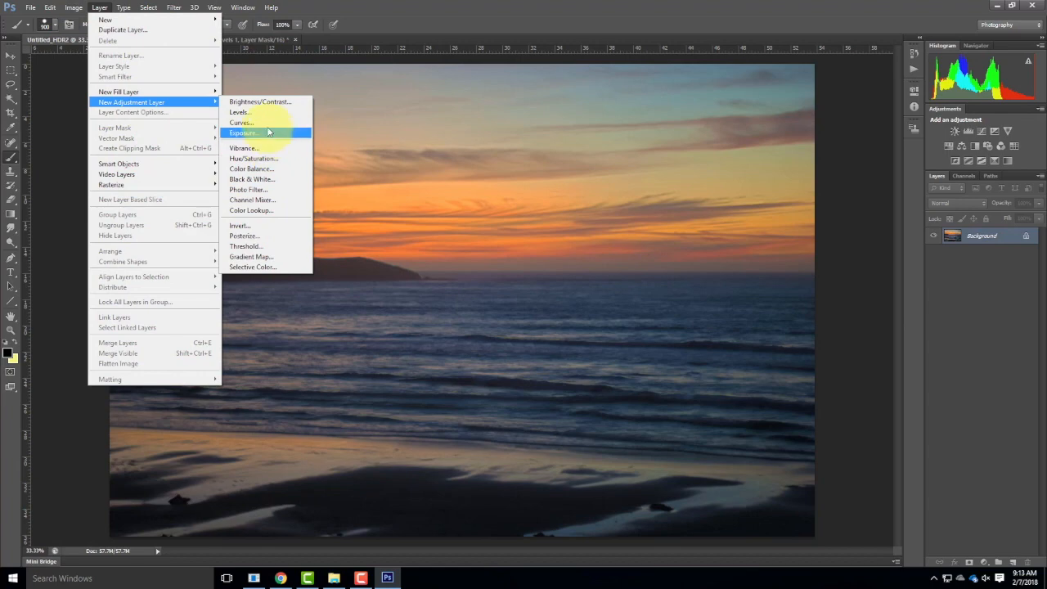
click(260, 210)
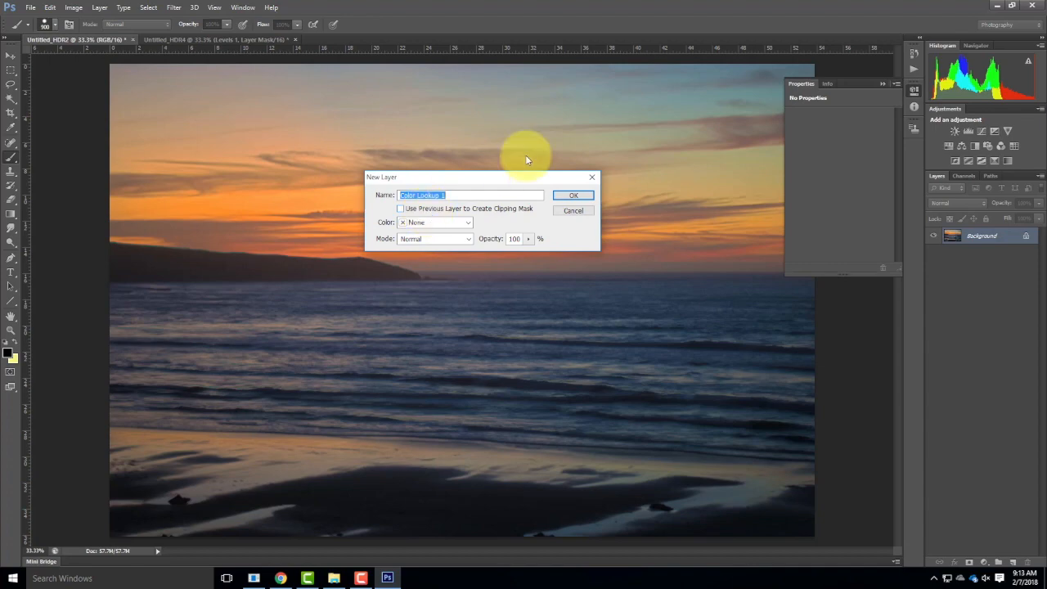
click(574, 195)
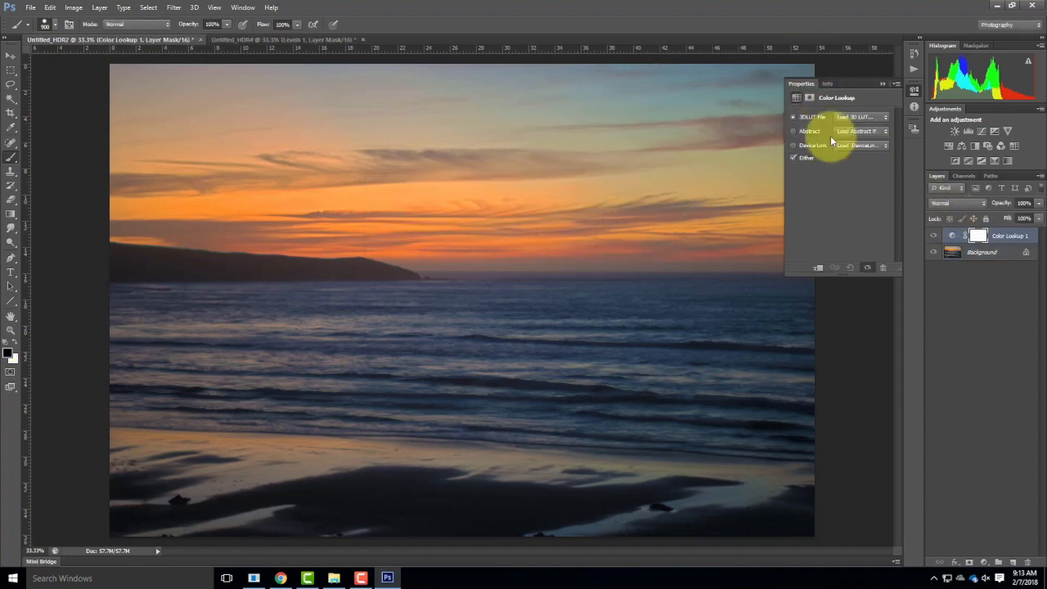
click(883, 84)
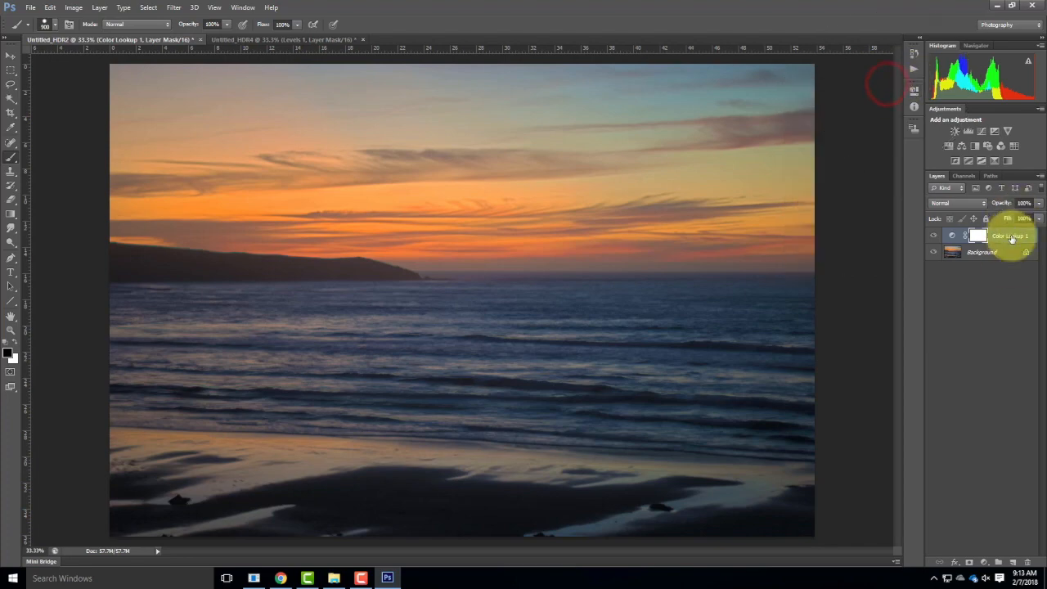
Delete the Color Lookup 1 layer's mask and then the adjustment layer itself from the sunset image.
click(1026, 561)
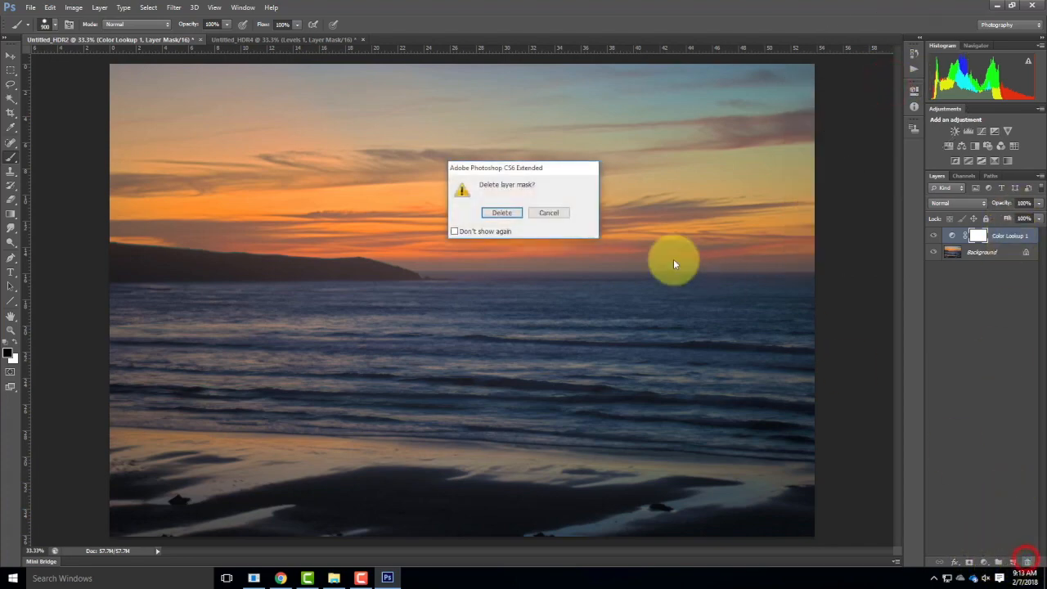
click(495, 211)
click(148, 7)
click(673, 201)
click(1026, 563)
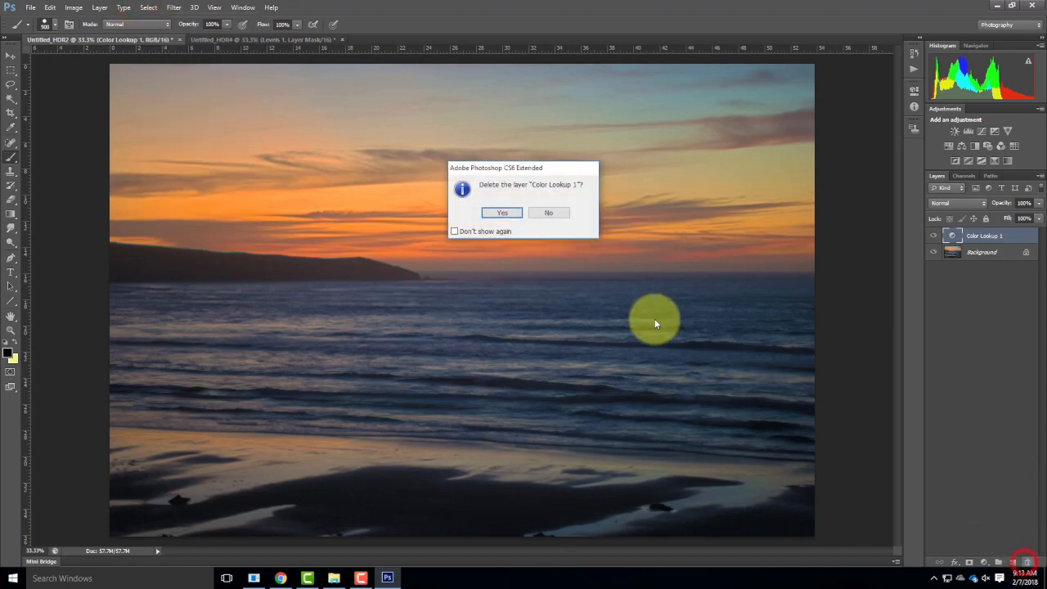
click(497, 211)
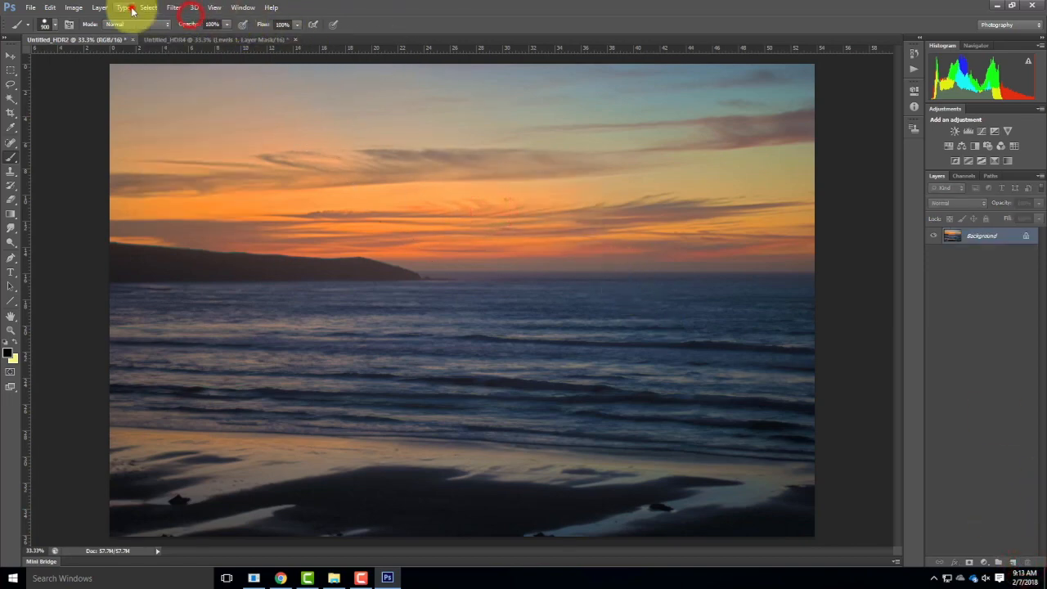
Add a Channel Mixer adjustment layer above the sunset background and make it monochrome.
click(99, 7)
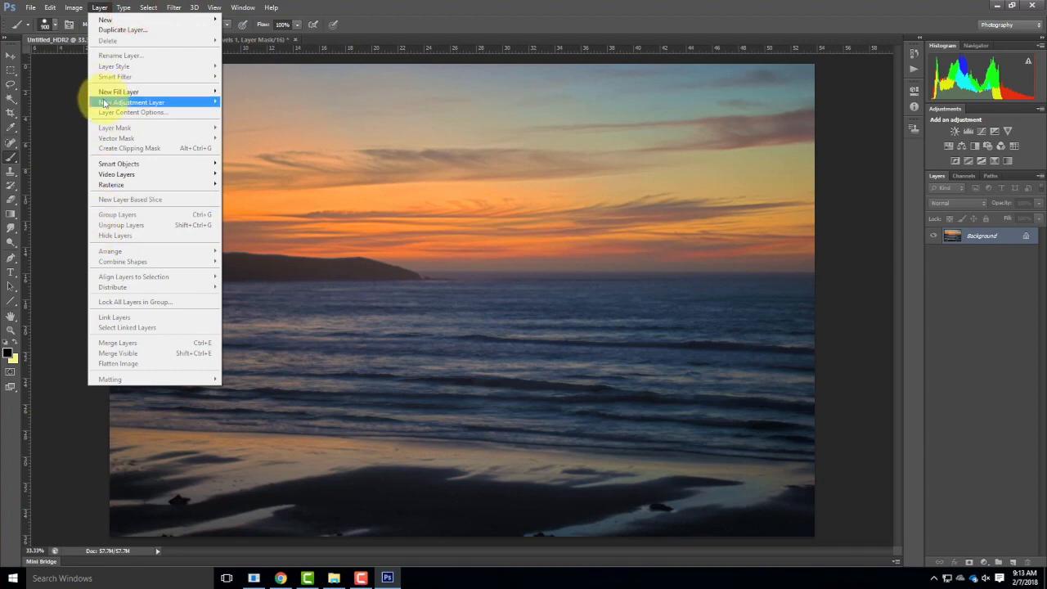
click(257, 201)
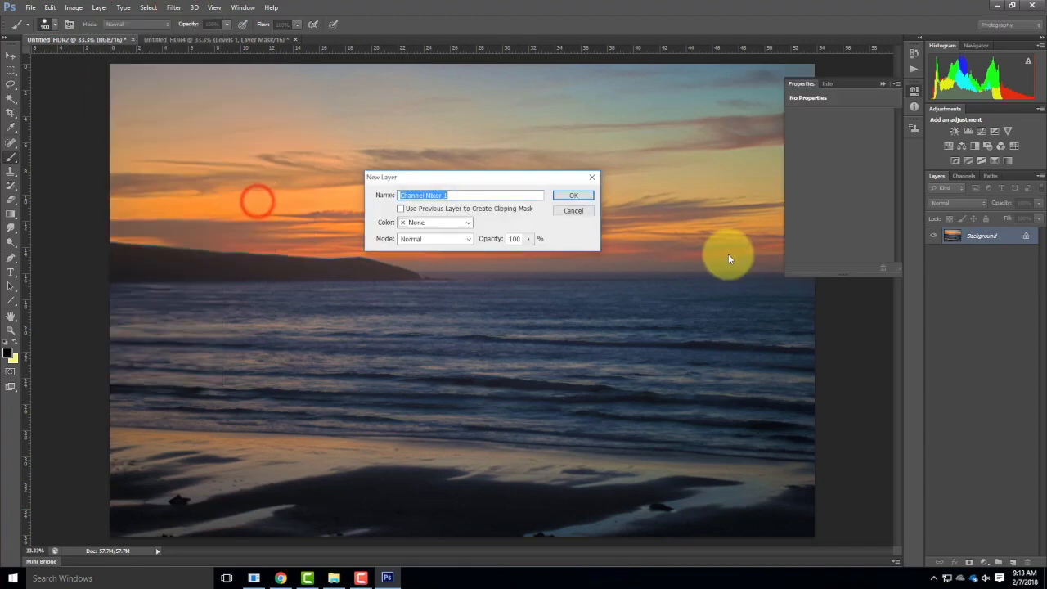
click(584, 195)
click(793, 148)
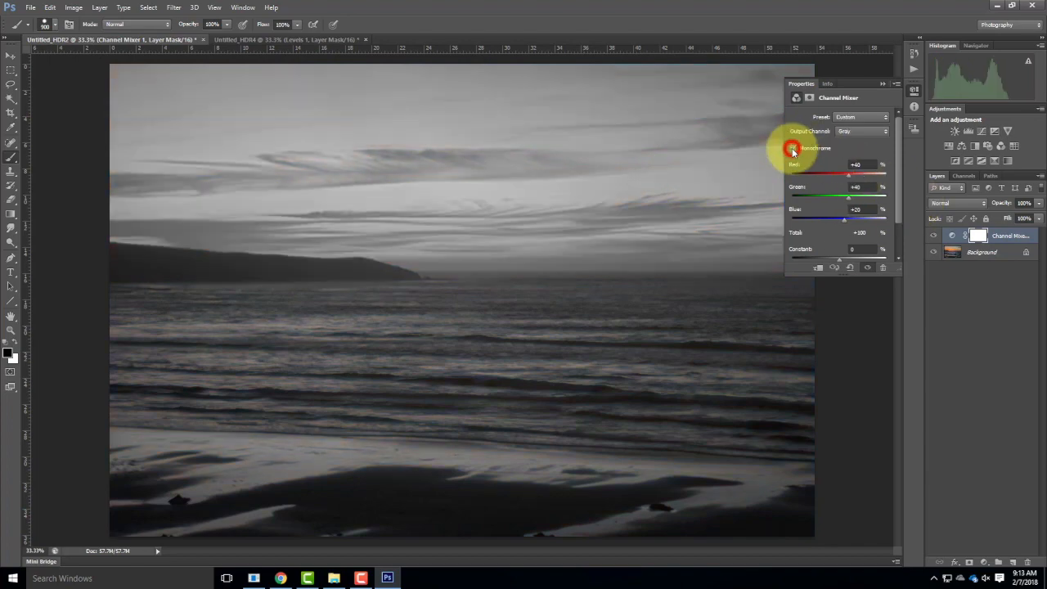
Try the orange filter, blue filter and infrared Channel Mixer presets, settling on Black & White with Red Filter (RGB).
click(856, 117)
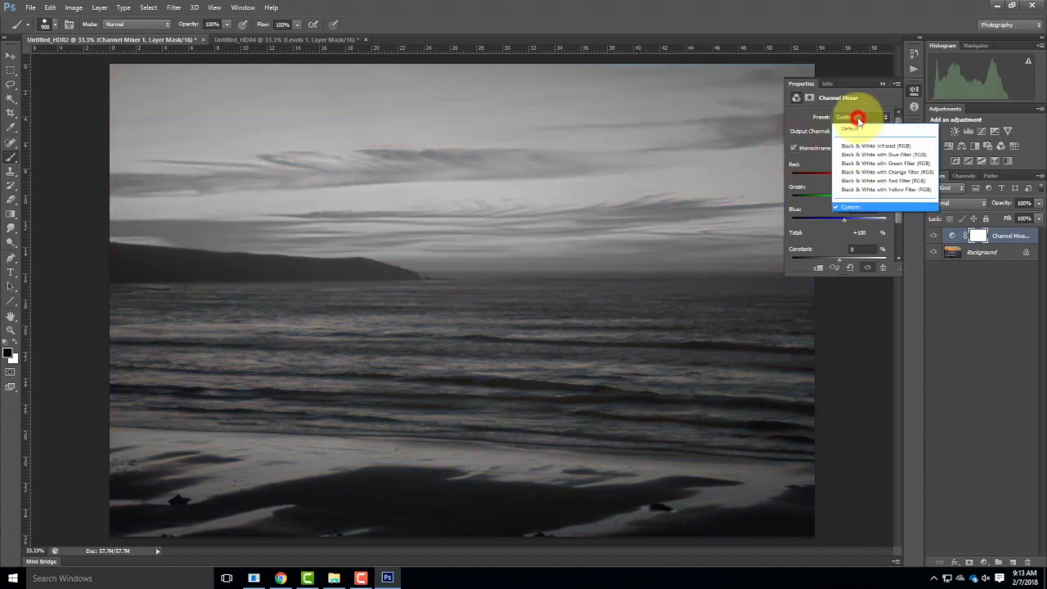
click(861, 173)
click(863, 121)
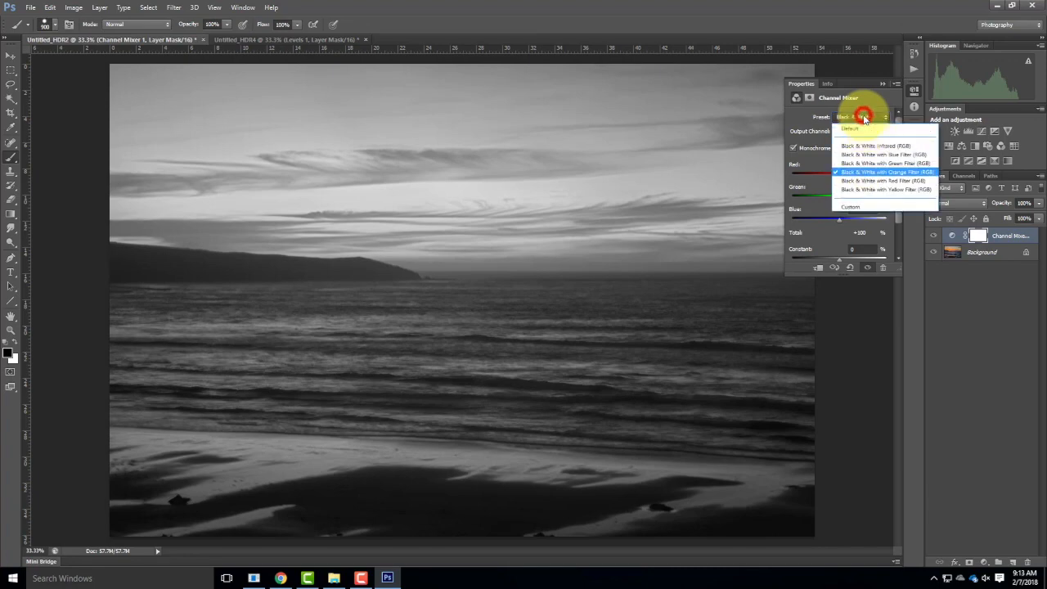
click(874, 155)
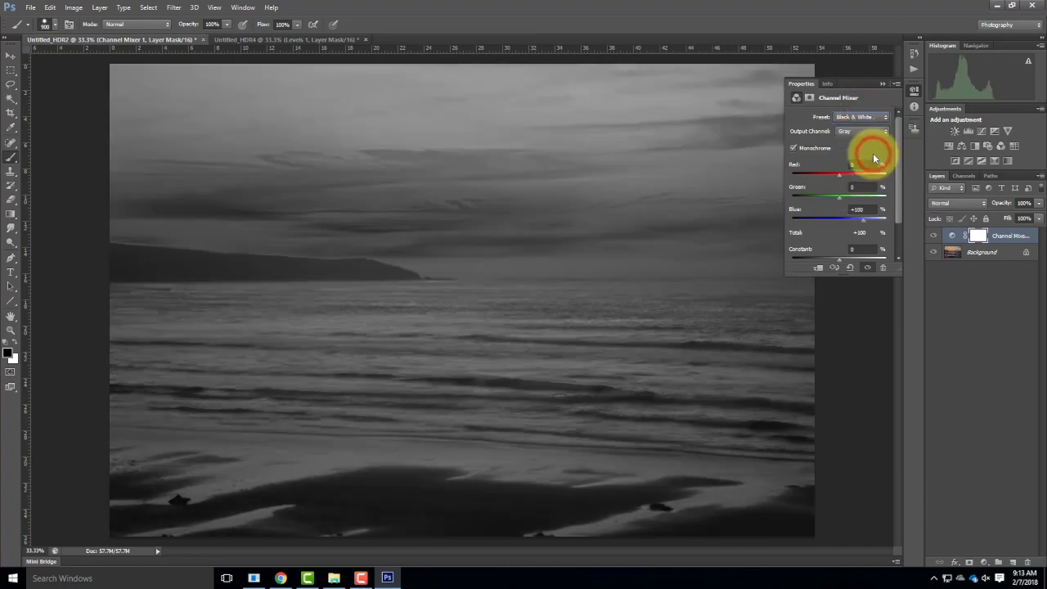
click(872, 121)
click(871, 139)
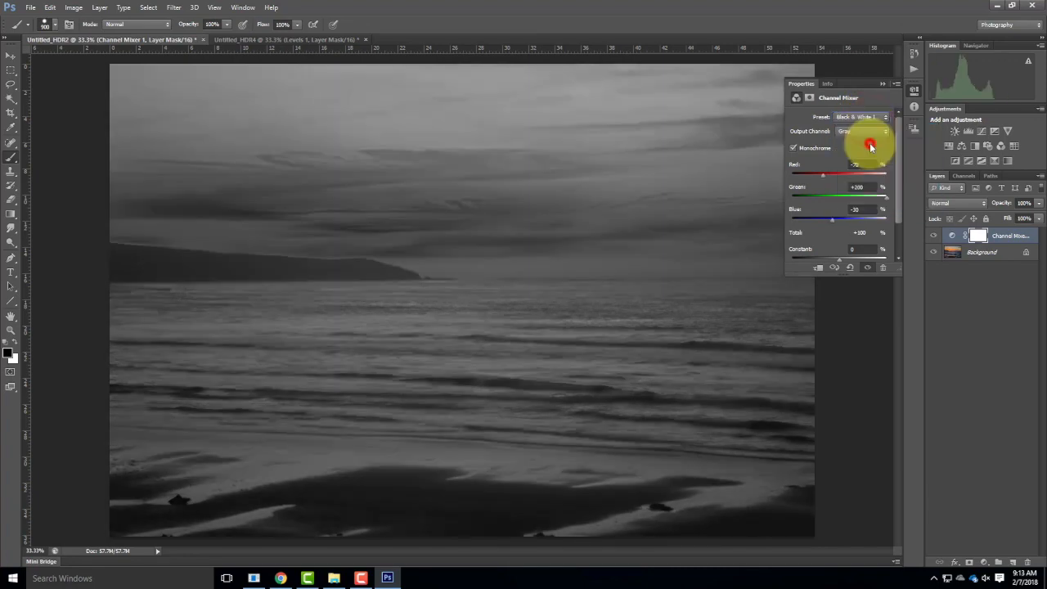
click(871, 121)
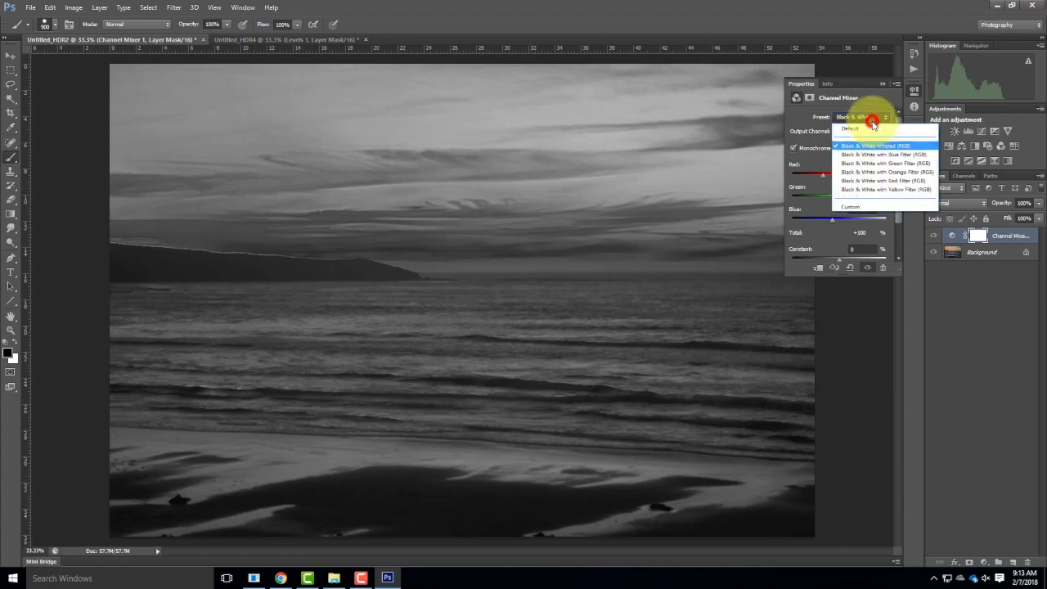
click(872, 181)
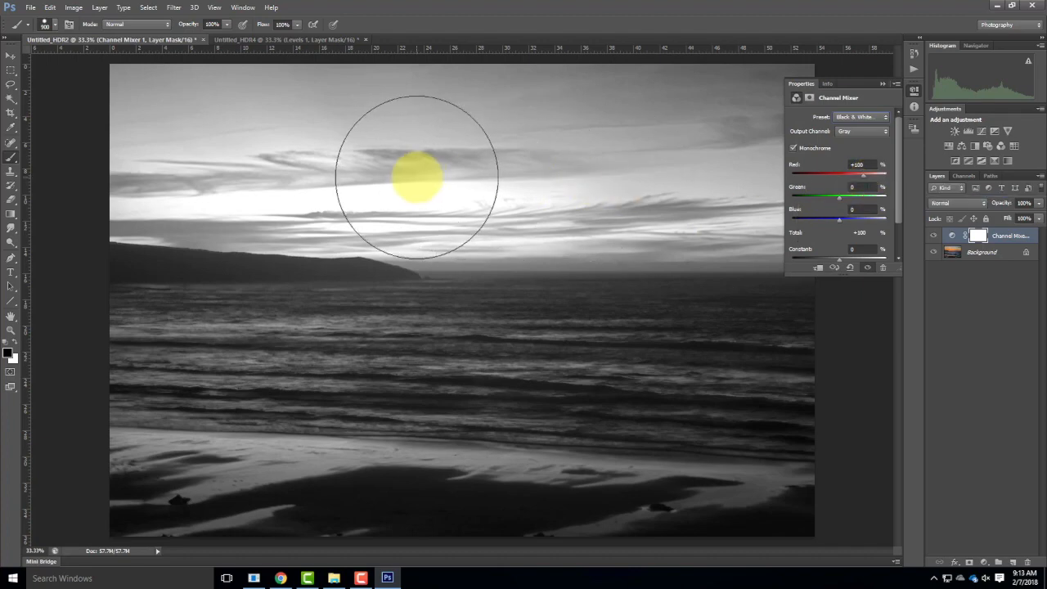
click(885, 83)
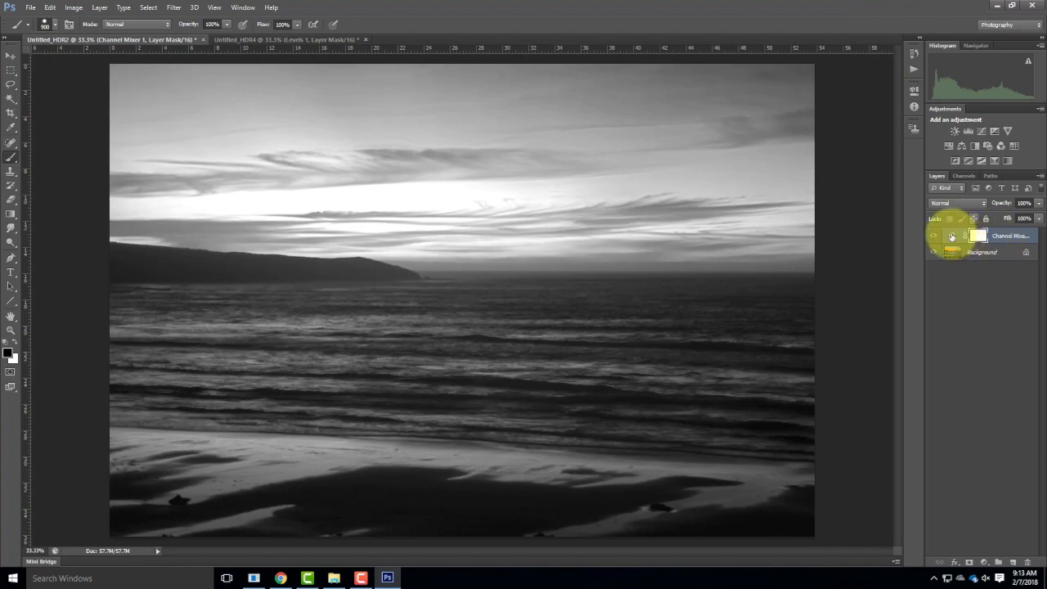
Confirm black (000000) as the foreground color and paint the Channel Mixer mask over the sky with the 900 px brush.
click(9, 356)
click(10, 355)
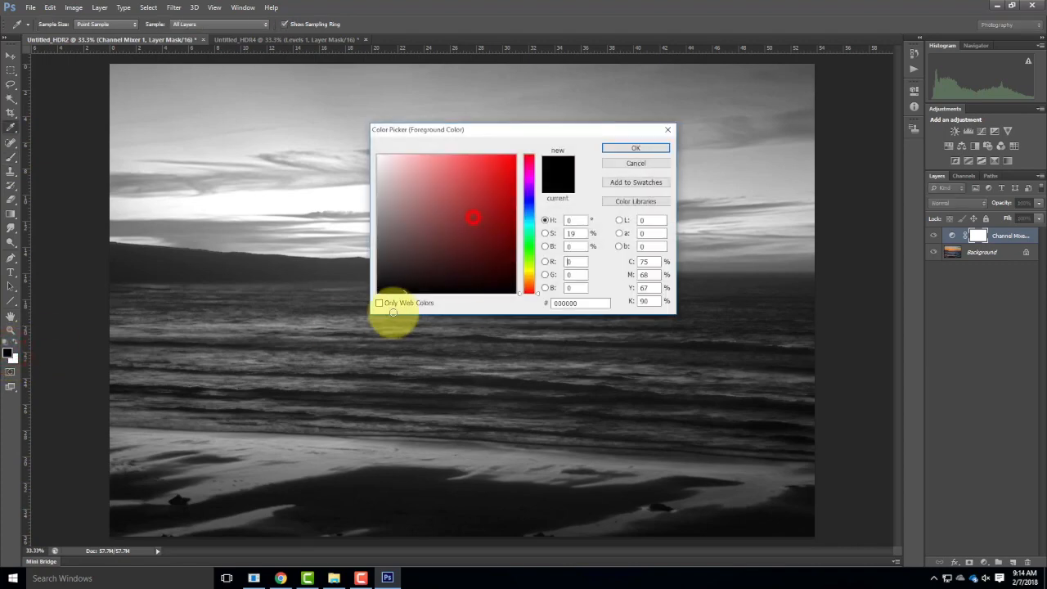
click(637, 150)
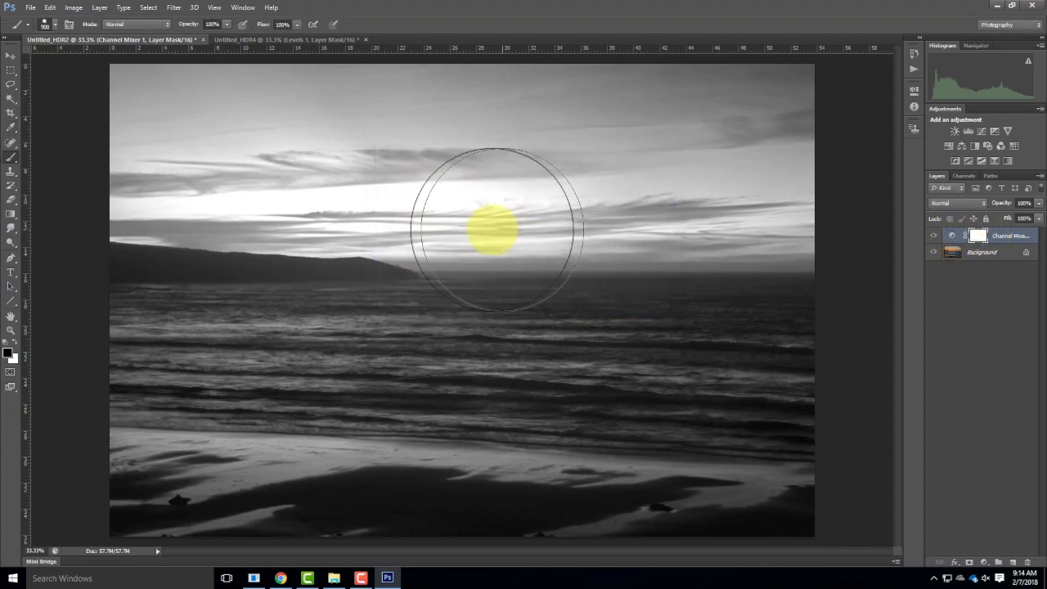
mouse_move(388, 170)
mouse_down()
mouse_move(639, 170)
mouse_move(413, 155)
mouse_up()
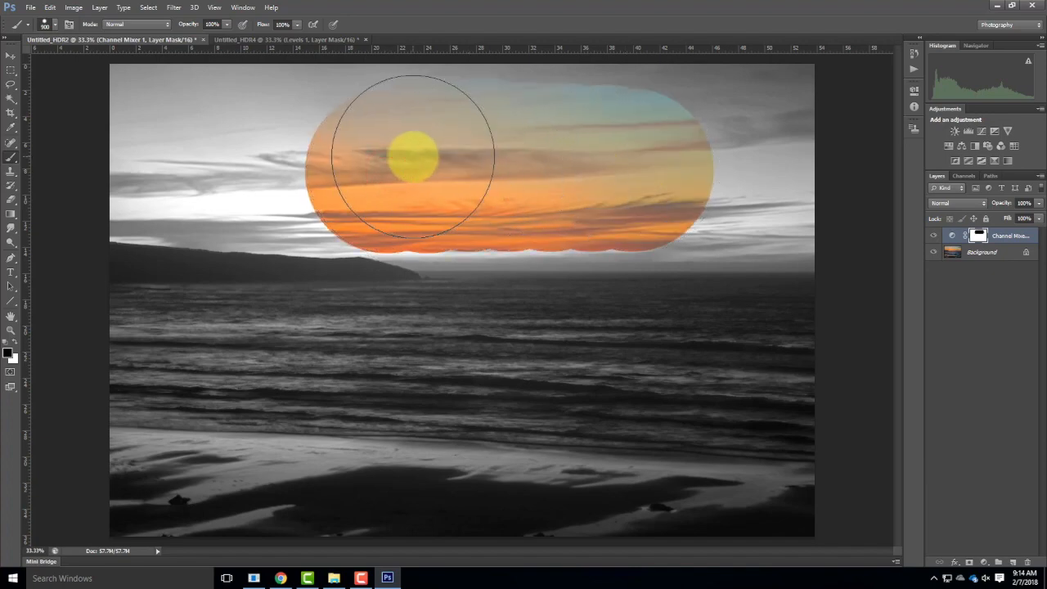
mouse_move(381, 175)
mouse_down()
mouse_move(142, 151)
mouse_move(103, 118)
mouse_move(785, 109)
mouse_move(806, 148)
mouse_move(437, 172)
mouse_move(449, 185)
mouse_move(561, 191)
mouse_move(862, 189)
mouse_move(124, 155)
mouse_move(236, 168)
mouse_move(180, 182)
mouse_move(278, 184)
mouse_move(486, 263)
mouse_move(235, 205)
mouse_move(148, 147)
mouse_move(170, 164)
mouse_move(349, 189)
mouse_move(708, 225)
mouse_move(400, 219)
mouse_move(201, 168)
mouse_up()
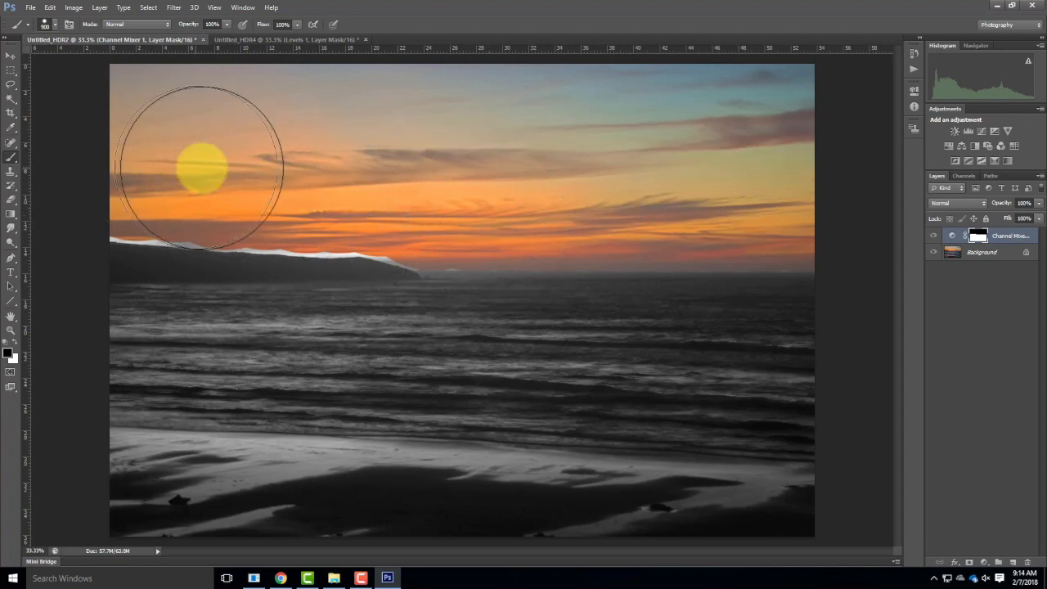
Reduce the brush to 80 px and lower its hardness for masking closely along the headland's ridge at 200% magnification.
key(ctrl+equal)
key(ctrl+equal)
key(ctrl+equal)
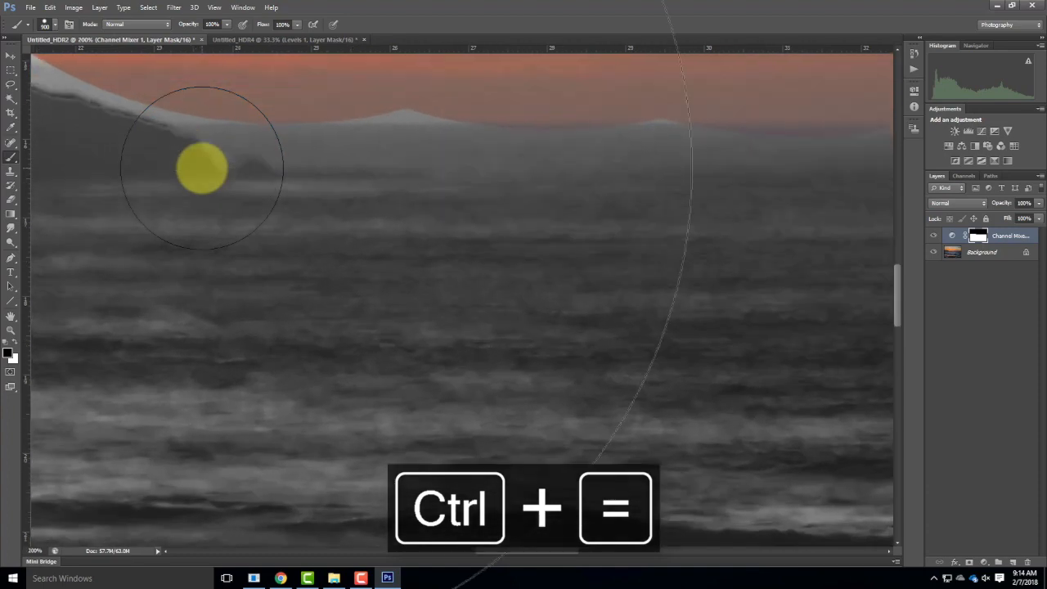
key(space)
drag(278, 240, 876, 388)
drag(432, 274, 776, 403)
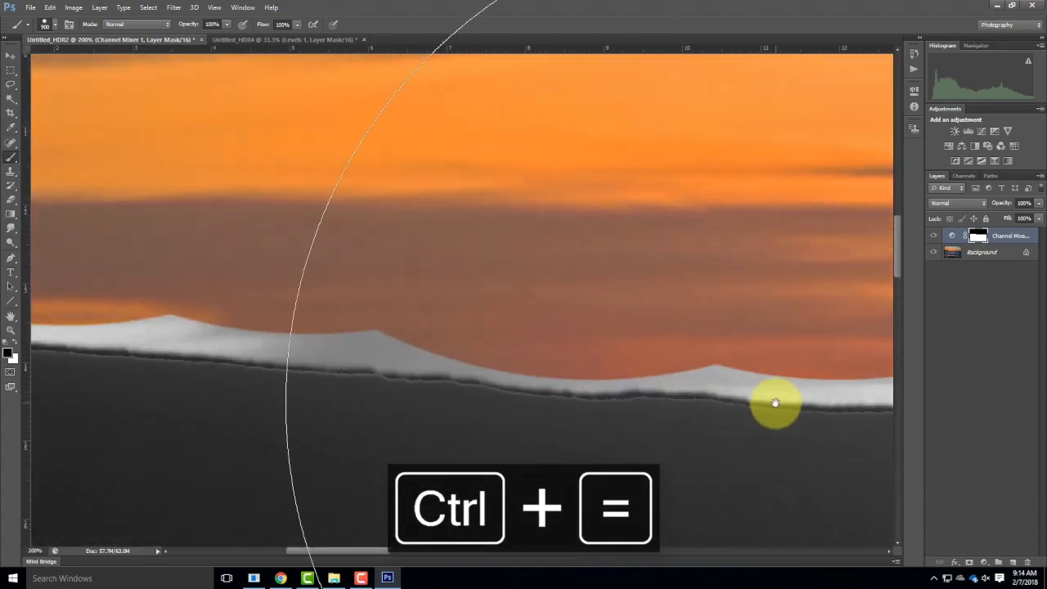
key(bracketleft)
key(bracketleft)
key(bracketleft)
key(bracketleft)
key(bracketleft)
key(bracketleft)
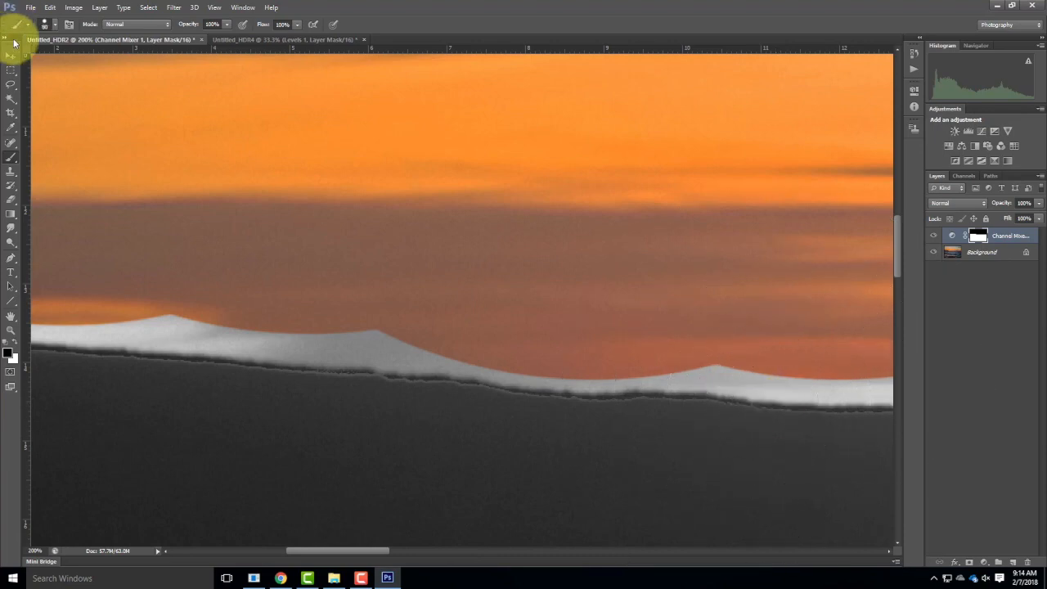
click(55, 25)
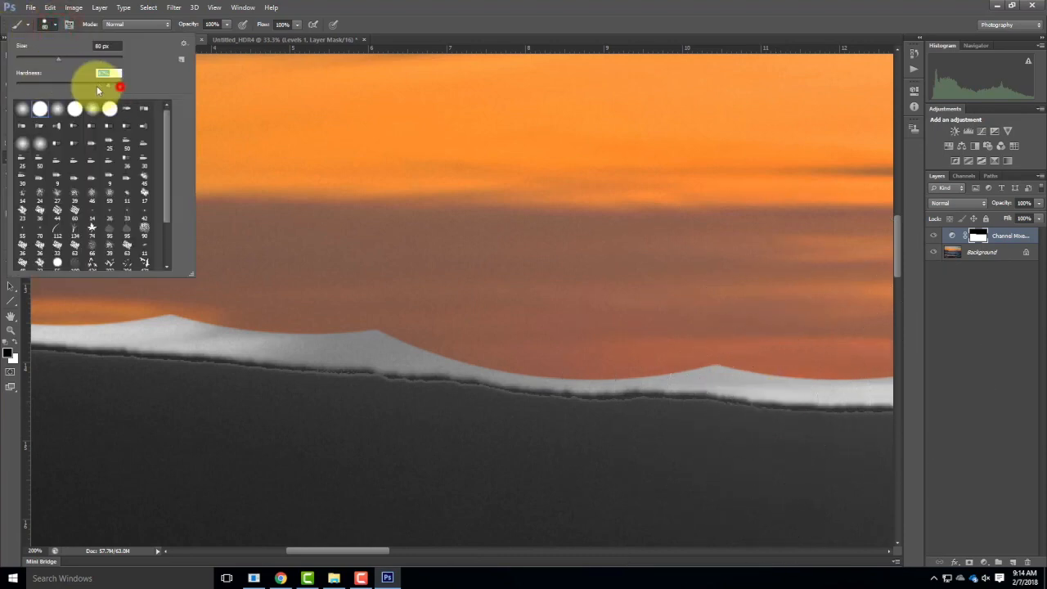
Paint black on the mask over the gray fringe along the headland's ridge, and restore the overpainted hillside patch with white.
mouse_move(316, 323)
mouse_down()
mouse_move(379, 328)
mouse_move(191, 306)
mouse_move(606, 349)
mouse_move(378, 331)
mouse_move(314, 311)
mouse_move(242, 257)
mouse_move(364, 279)
mouse_move(684, 299)
mouse_up()
mouse_move(631, 358)
mouse_down()
mouse_move(320, 317)
mouse_move(377, 337)
mouse_move(674, 355)
mouse_move(755, 318)
mouse_up()
mouse_move(733, 315)
mouse_down()
mouse_move(390, 259)
mouse_move(76, 248)
mouse_up()
mouse_move(271, 303)
mouse_down()
mouse_move(331, 326)
mouse_move(594, 338)
mouse_move(476, 334)
mouse_move(410, 313)
mouse_move(233, 314)
mouse_move(598, 315)
mouse_move(755, 329)
mouse_move(594, 329)
mouse_move(712, 344)
mouse_move(599, 337)
mouse_move(365, 484)
mouse_move(424, 506)
mouse_move(494, 459)
mouse_move(472, 434)
mouse_move(487, 414)
mouse_move(439, 439)
mouse_up()
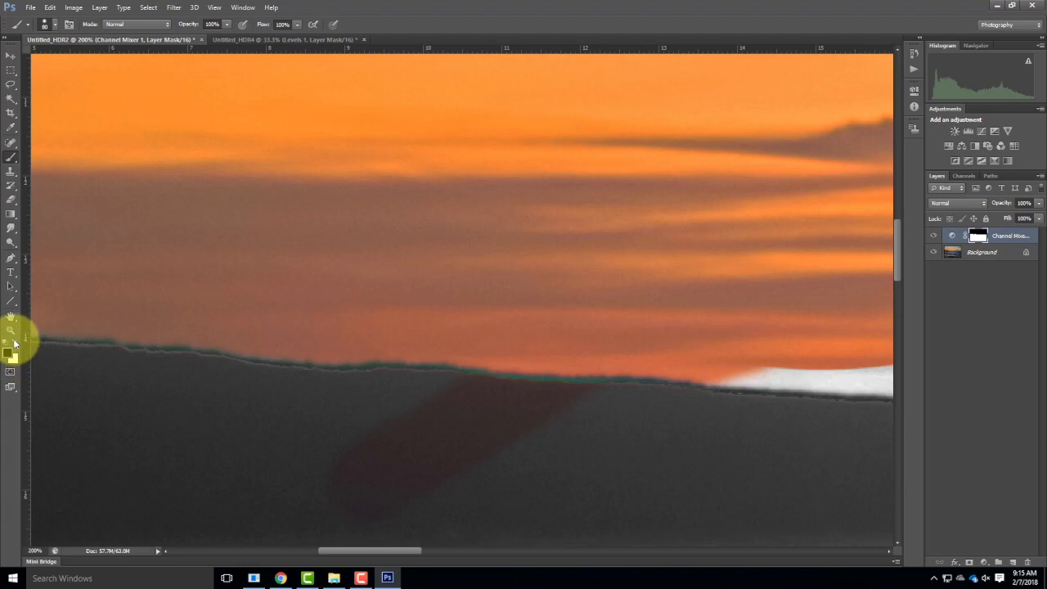
mouse_move(399, 482)
mouse_down()
mouse_move(294, 482)
mouse_move(460, 524)
mouse_move(357, 472)
mouse_move(355, 427)
mouse_move(497, 435)
mouse_move(432, 417)
mouse_move(598, 427)
mouse_move(486, 421)
mouse_move(583, 423)
mouse_up()
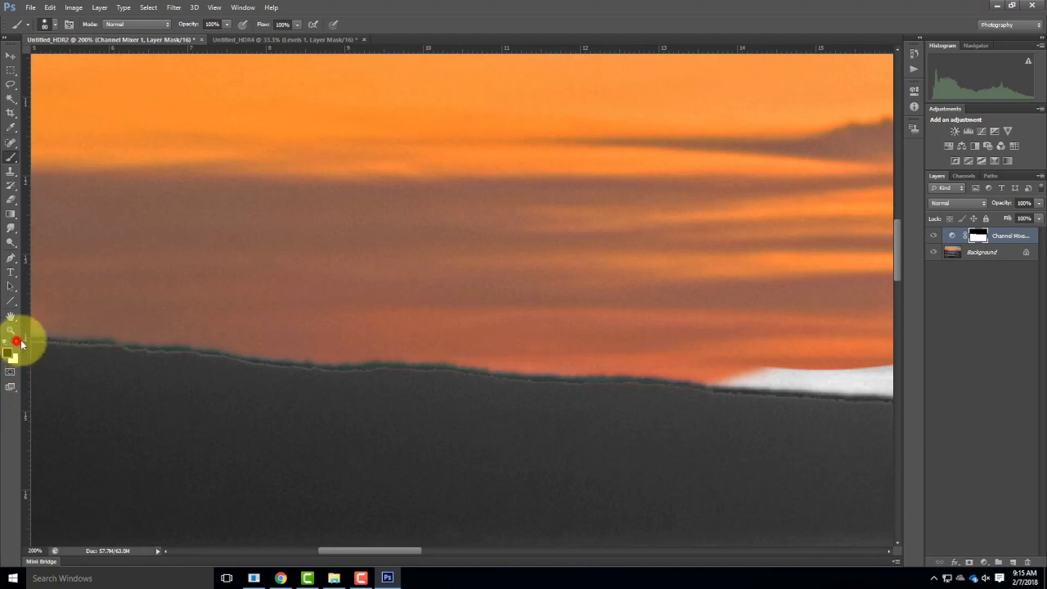
Paint black on the Channel Mixer mask along the rest of the ridge and the sea horizon to the image's far edge.
drag(650, 344, 52, 336)
mouse_move(129, 331)
mouse_down()
mouse_move(196, 344)
mouse_move(463, 346)
mouse_move(134, 342)
mouse_move(88, 327)
mouse_up()
drag(596, 326, 304, 320)
mouse_move(198, 339)
mouse_down()
mouse_move(272, 339)
mouse_move(470, 390)
mouse_move(607, 434)
mouse_move(644, 465)
mouse_move(743, 449)
mouse_up()
mouse_move(743, 411)
mouse_down()
mouse_move(488, 223)
mouse_move(464, 229)
mouse_move(466, 205)
mouse_up()
mouse_move(405, 252)
mouse_down()
mouse_move(397, 273)
mouse_move(724, 281)
mouse_move(363, 278)
mouse_move(825, 276)
mouse_move(398, 343)
mouse_move(638, 329)
mouse_up()
mouse_move(720, 267)
mouse_down()
mouse_move(184, 271)
mouse_move(814, 285)
mouse_move(764, 262)
mouse_move(72, 260)
mouse_up()
mouse_move(130, 286)
mouse_down()
mouse_move(617, 287)
mouse_move(575, 299)
mouse_move(143, 302)
mouse_move(671, 306)
mouse_up()
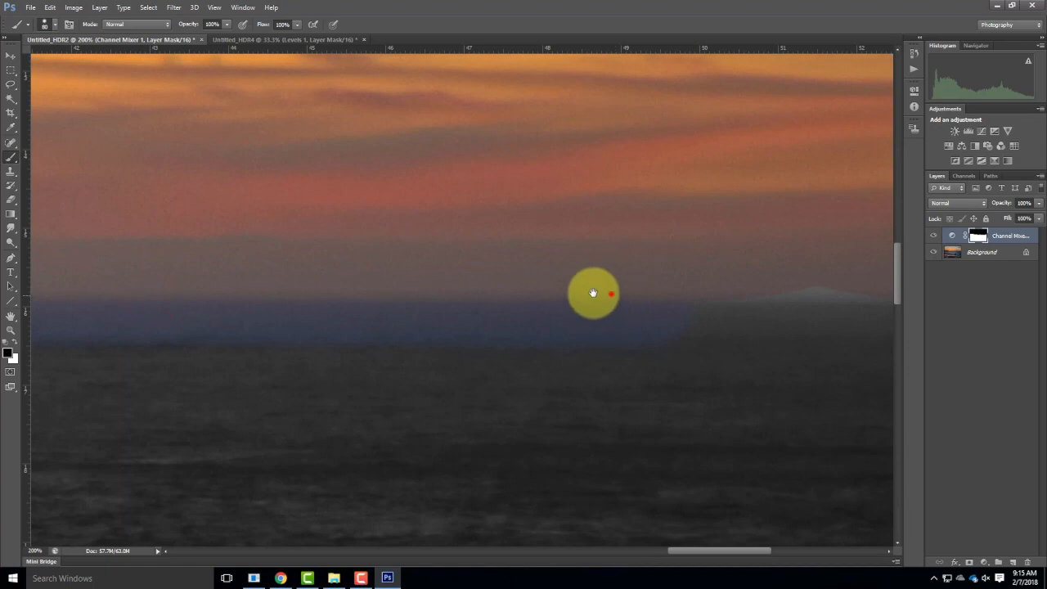
drag(611, 294, 145, 295)
drag(212, 301, 608, 302)
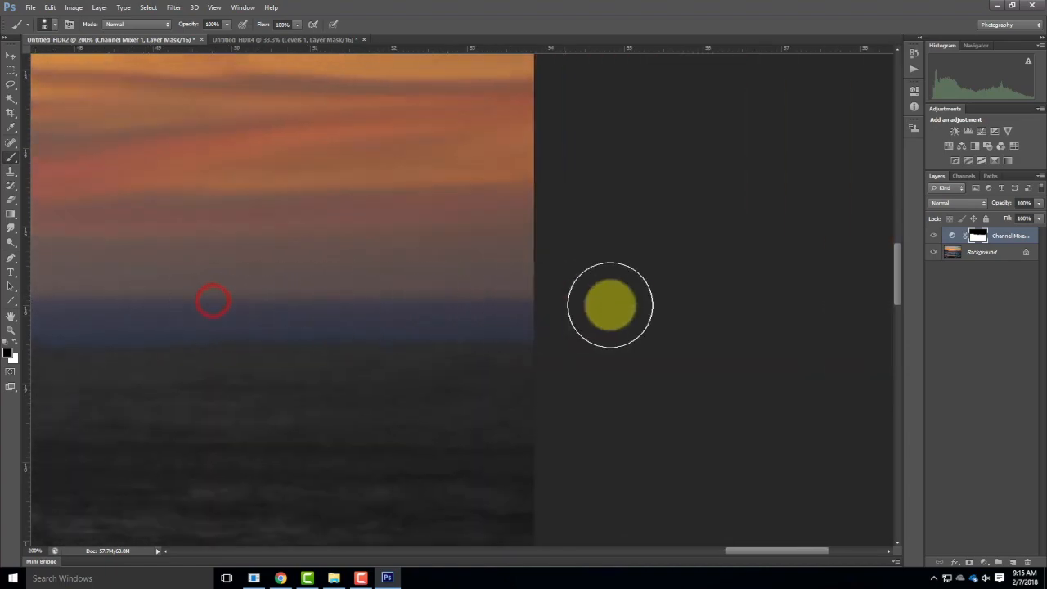
Fit the whole image in view and toggle the Channel Mixer layer's visibility to compare the selective black-and-white effect.
key(ctrl+0)
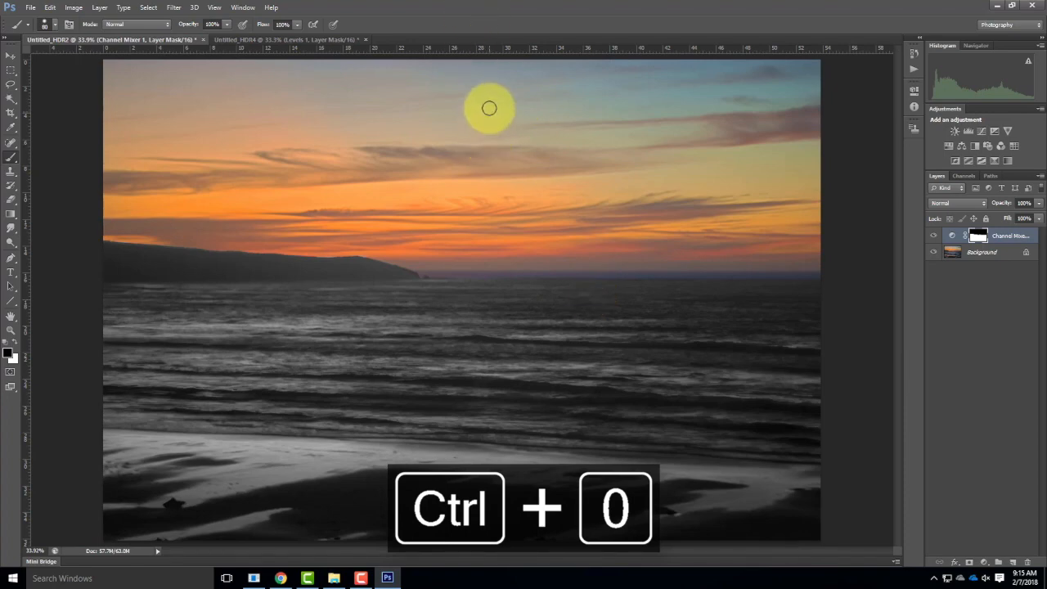
click(934, 235)
click(934, 235)
click(935, 235)
click(935, 236)
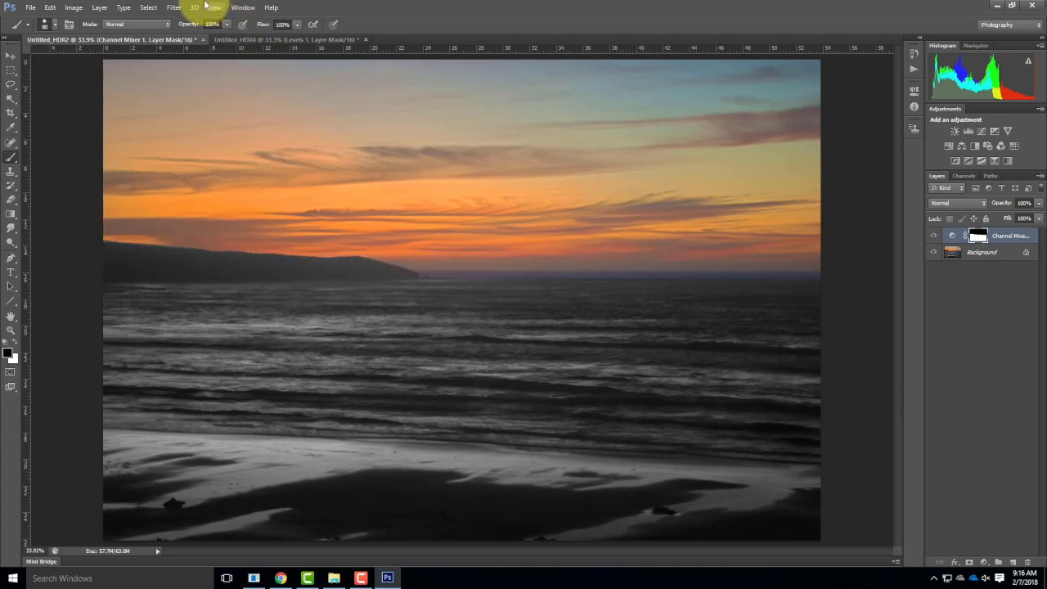
Switch to the Untitled_HDR4 mountain image and add a Curves adjustment layer above Levels 1 with the default layer options.
click(265, 38)
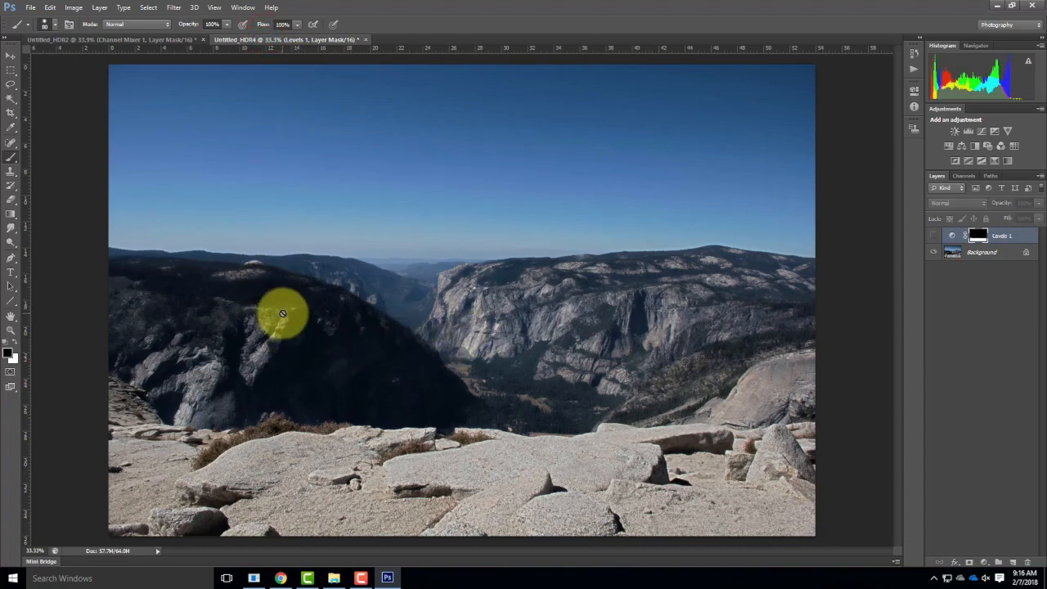
click(74, 7)
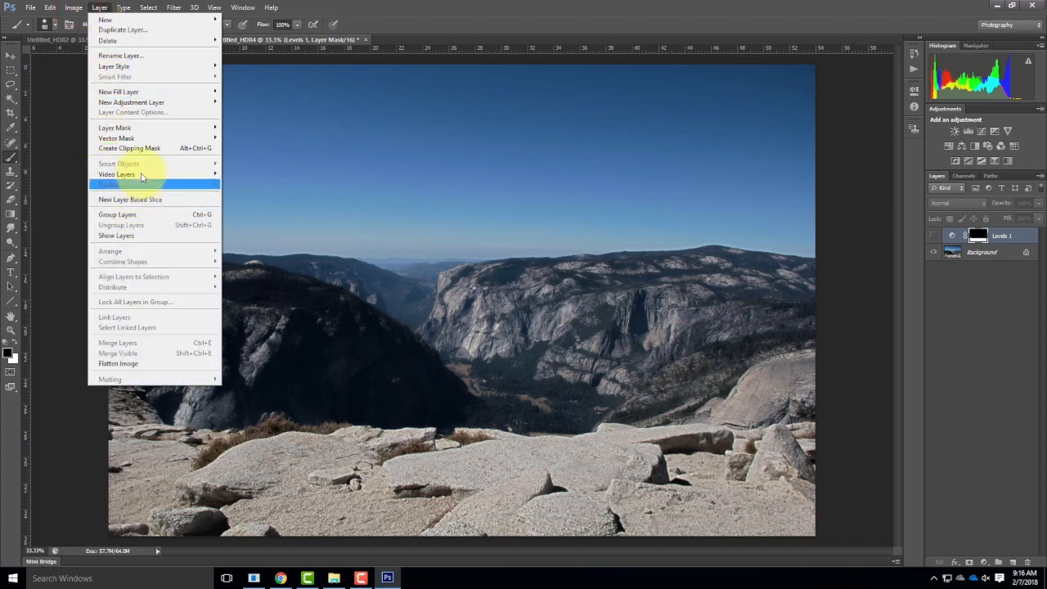
mouse_move(144, 102)
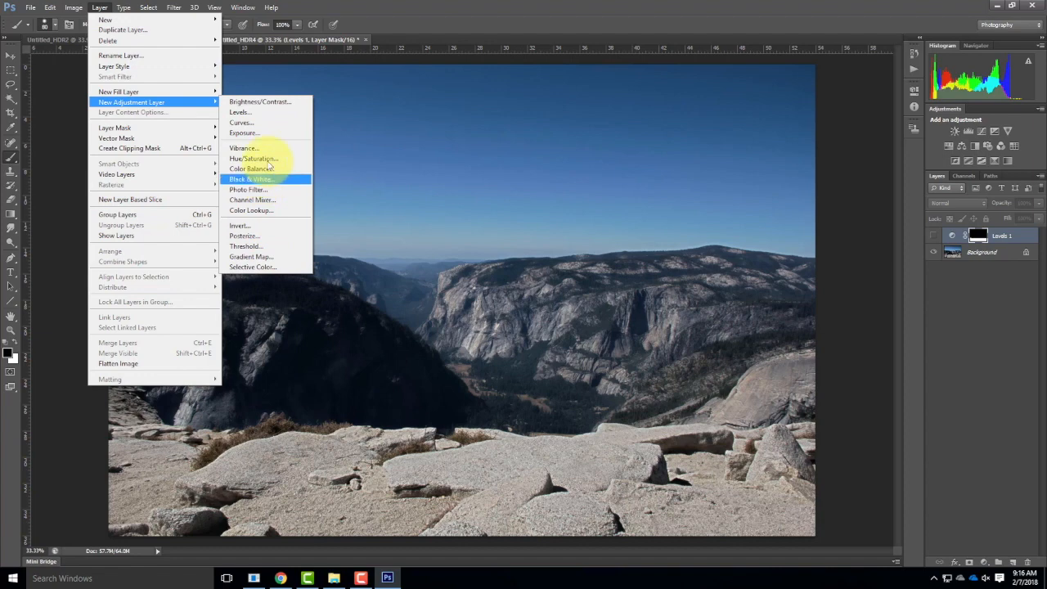
click(267, 124)
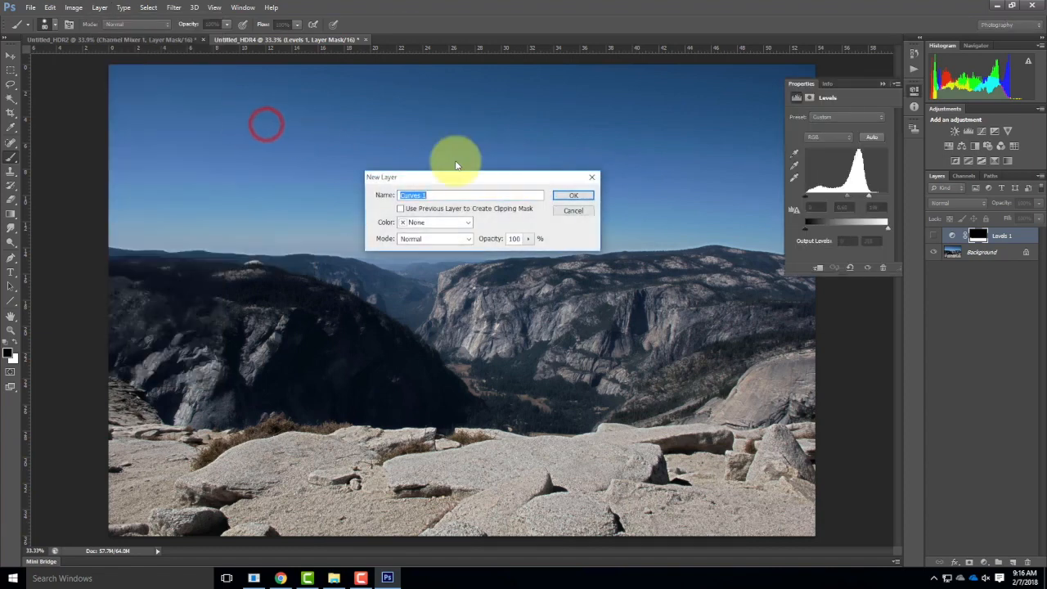
click(569, 195)
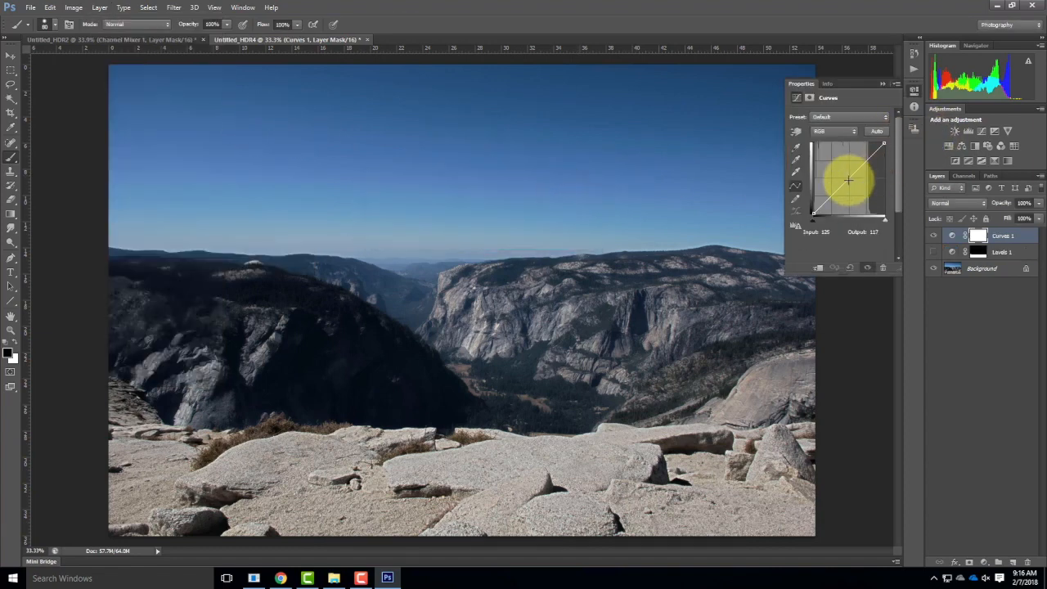
Shape the RGB curve into an S with points at input 130, output 157 and input 81, output 79.
drag(848, 178, 847, 168)
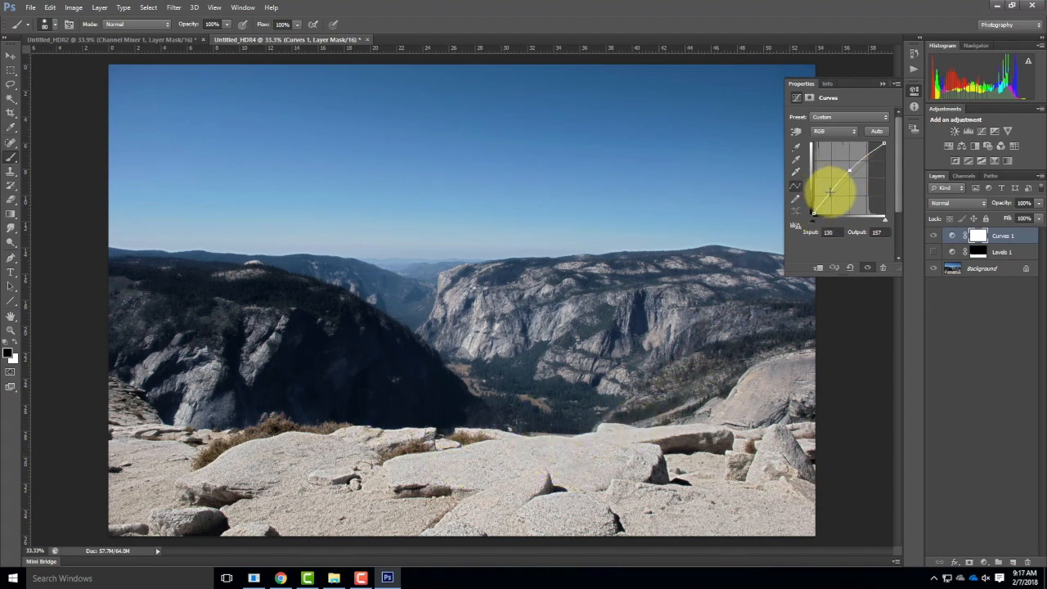
drag(831, 192, 835, 193)
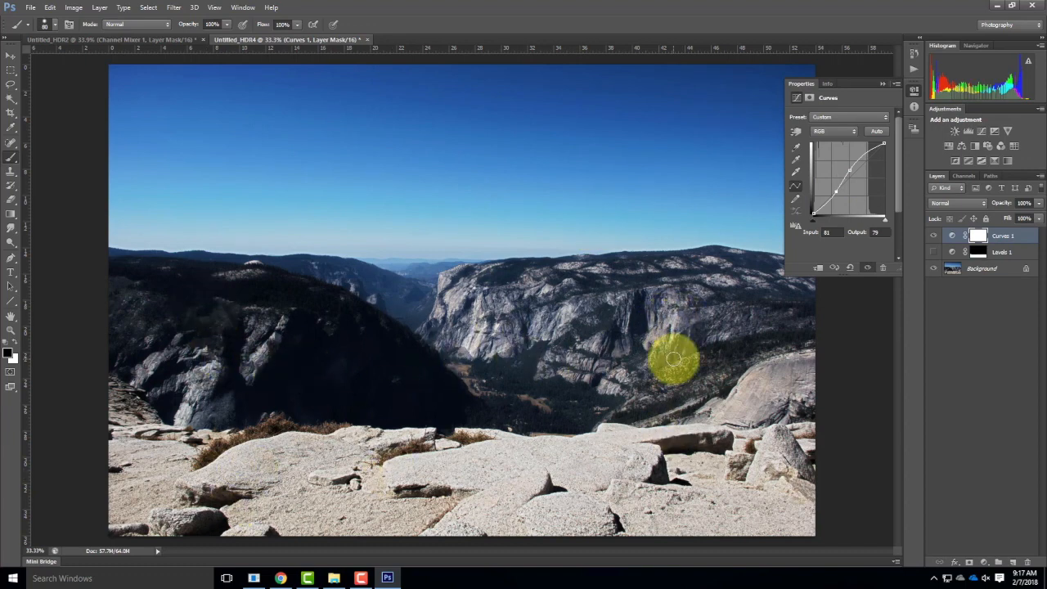
click(880, 83)
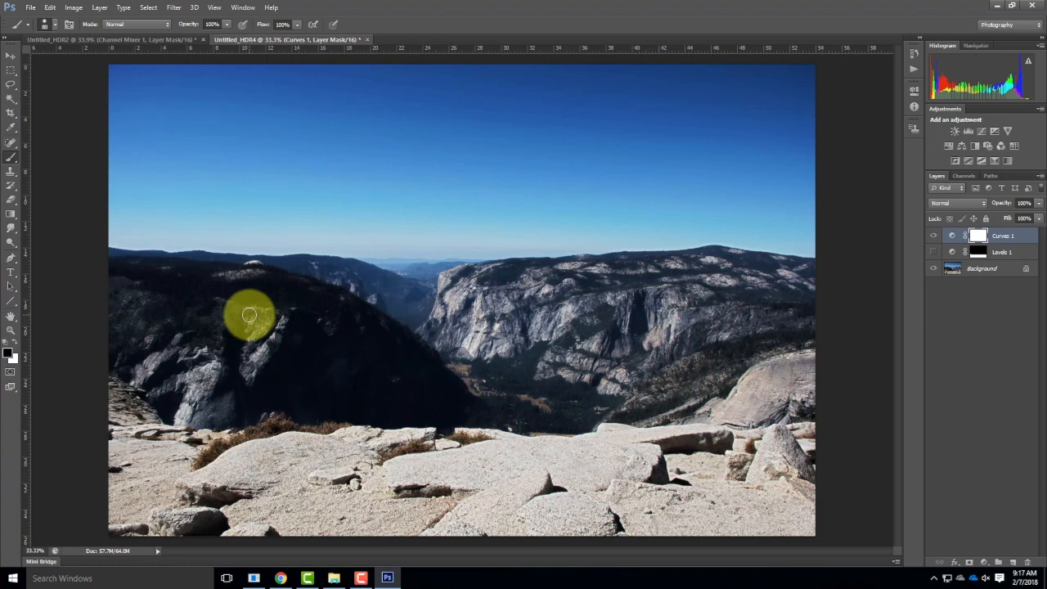
Paint black on the Curves 1 mask over the mountains and foreground rocks to limit the curve to the sky.
mouse_move(94, 290)
mouse_down()
mouse_move(564, 301)
mouse_move(188, 332)
mouse_up()
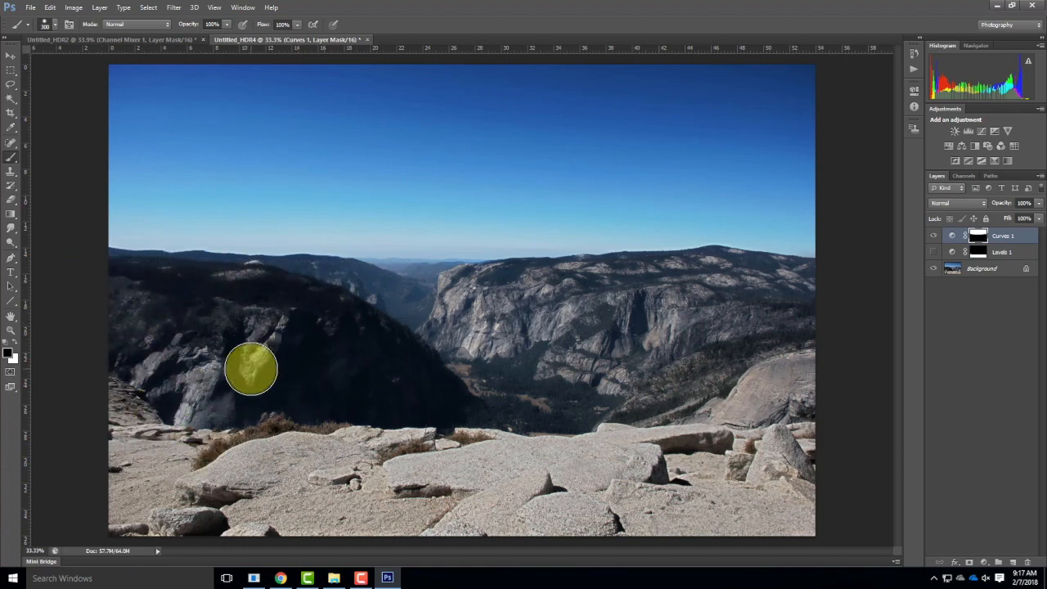
click(316, 363)
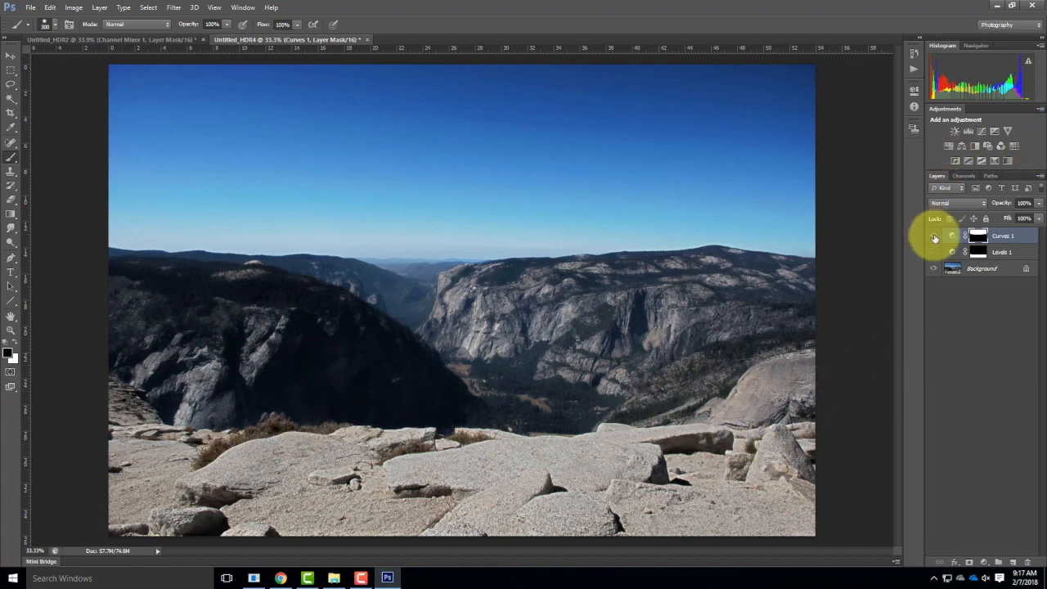
Toggle the Curves 1 layer's visibility repeatedly to compare the sky with and without the masked adjustment.
click(935, 236)
click(934, 236)
click(934, 235)
click(934, 236)
click(935, 235)
click(935, 235)
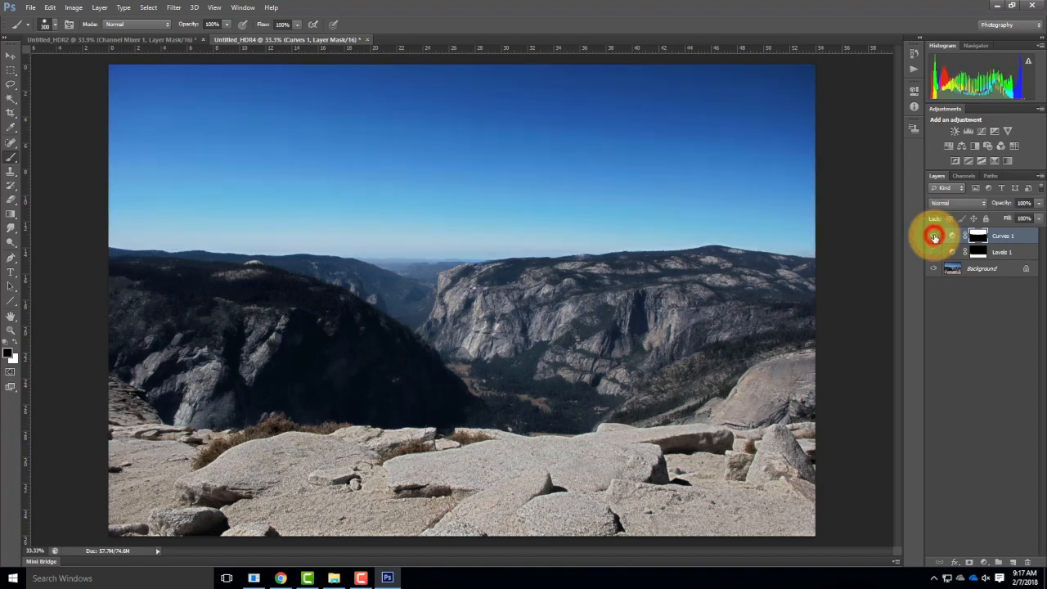
click(935, 235)
click(934, 235)
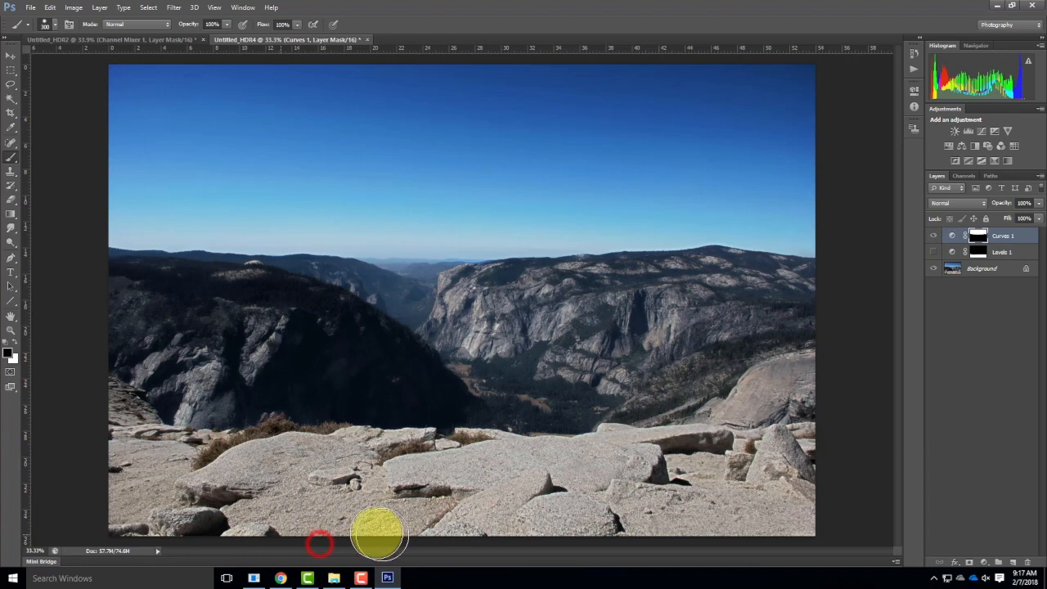
click(933, 238)
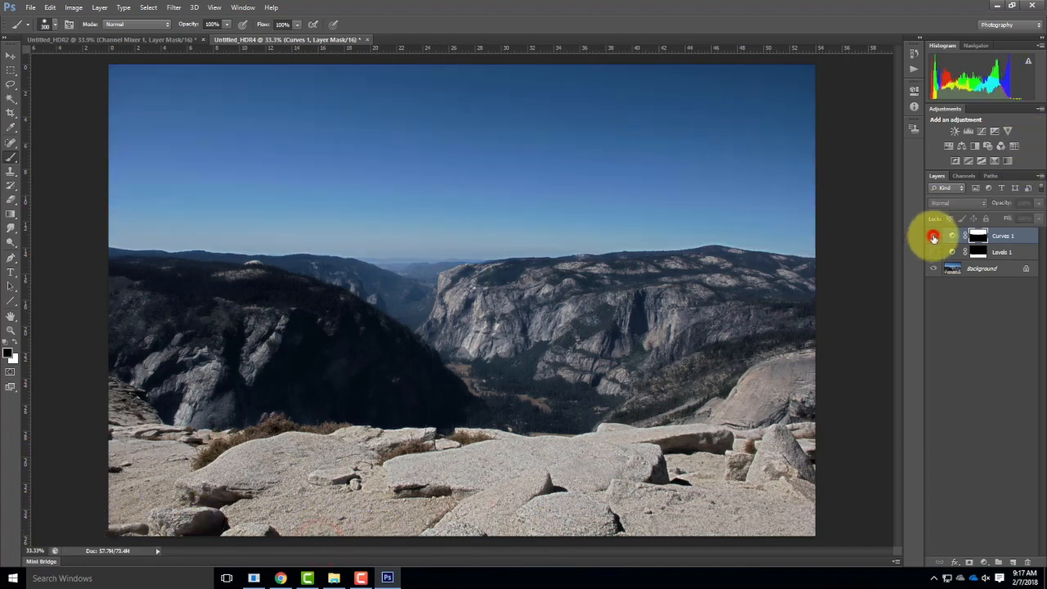
click(934, 237)
click(934, 237)
click(933, 238)
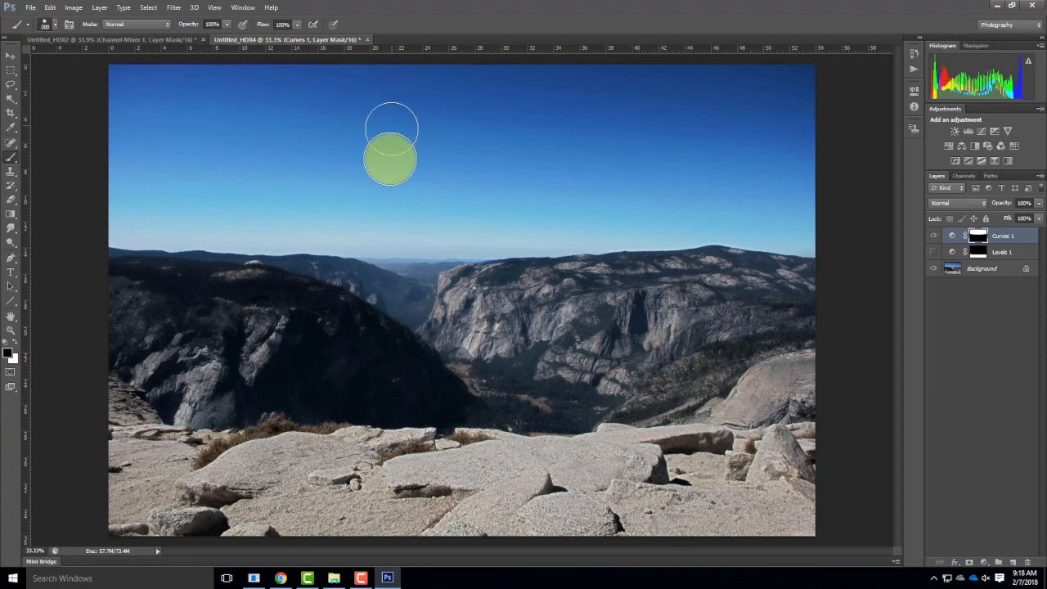
Switch to File Explorer and browse through Live Demonstrations, Live - A135 Exercises and Ex106 to the HDR folder.
click(333, 580)
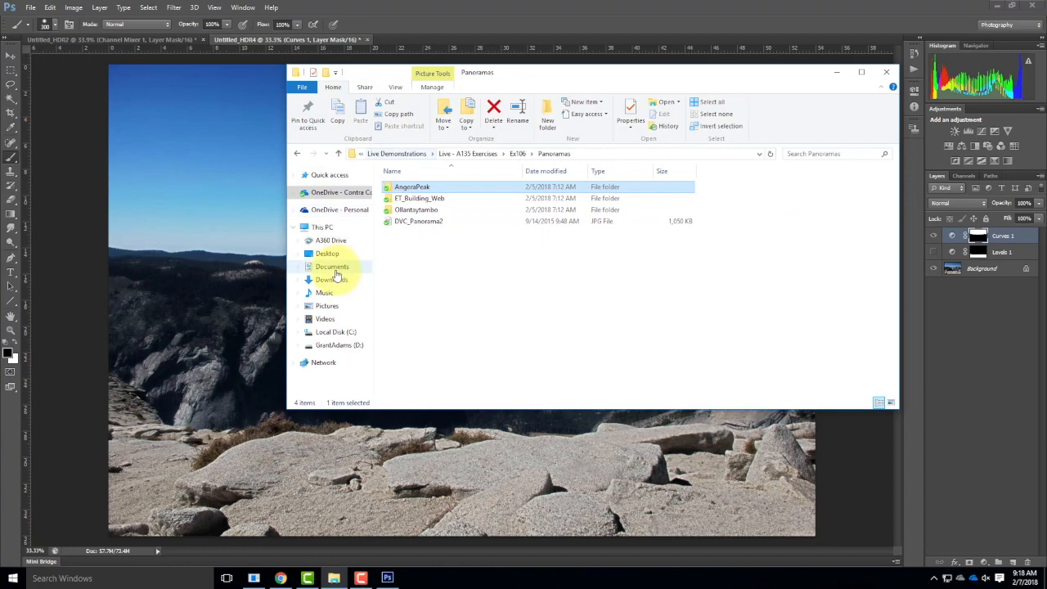
click(335, 346)
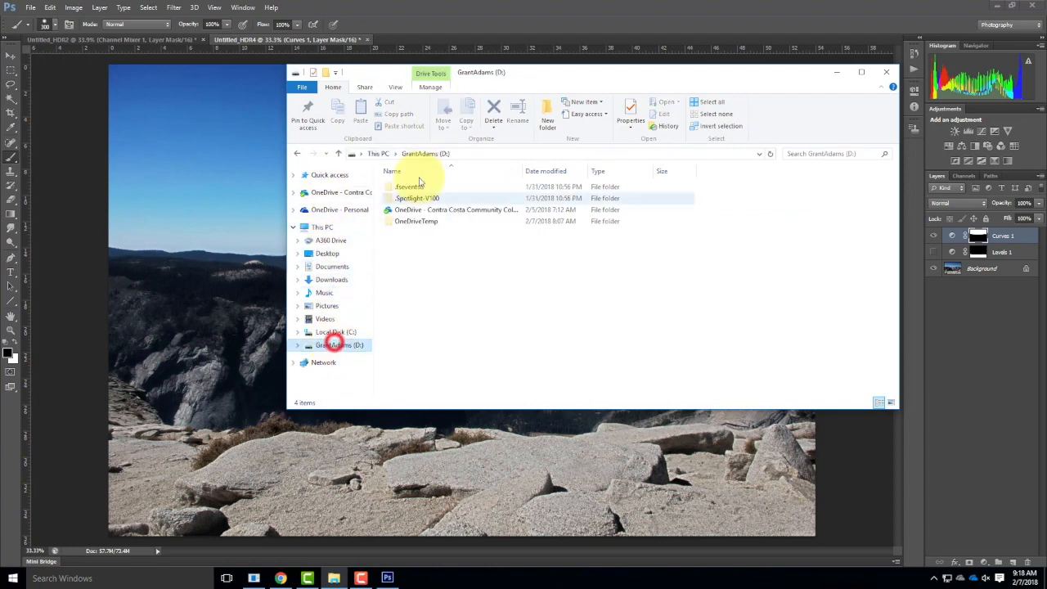
click(342, 191)
click(419, 222)
double_click(419, 222)
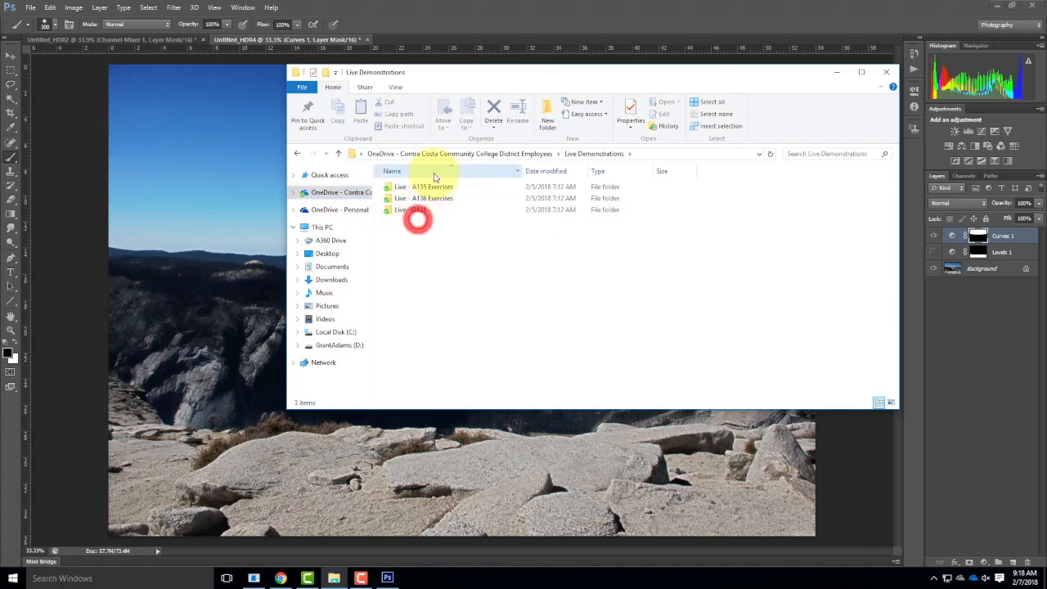
double_click(419, 187)
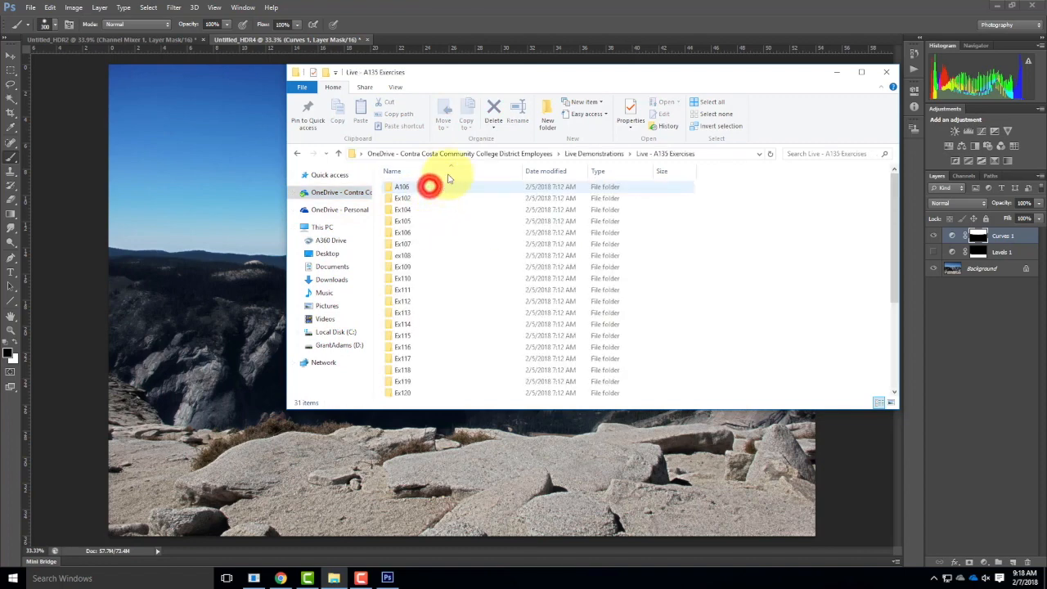
double_click(408, 234)
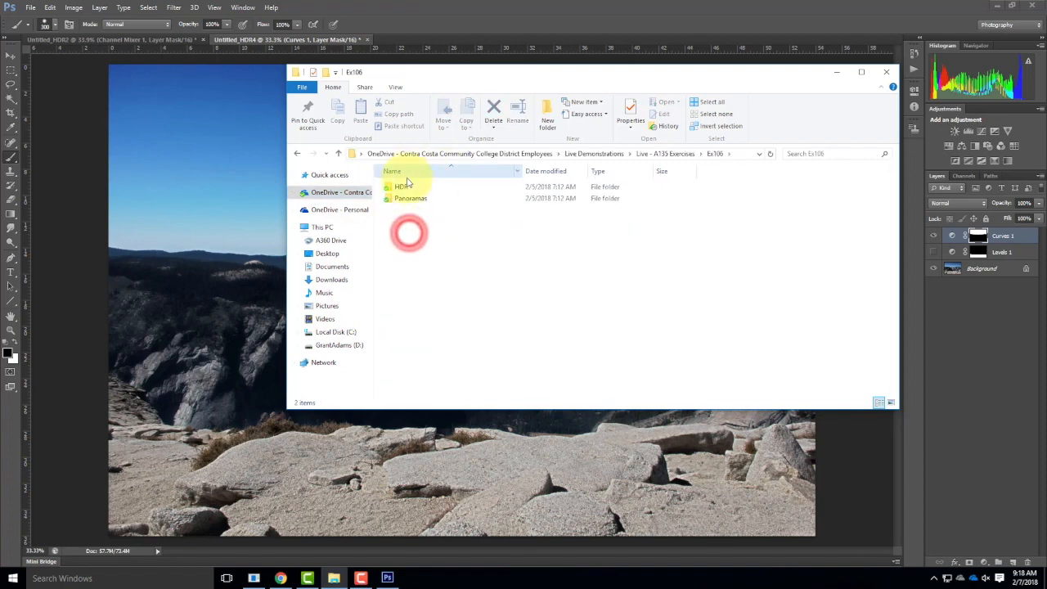
double_click(401, 188)
Preview the city-sky-cloudy-skyline image in Paint, close it and return to the Untitled_HDR4 image in Photoshop.
click(409, 189)
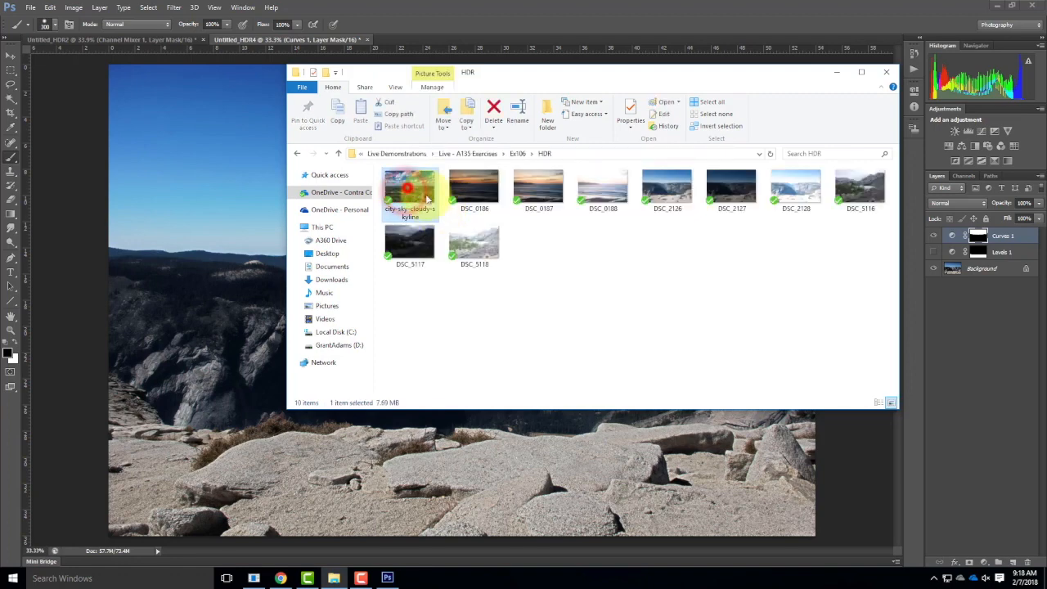
double_click(418, 193)
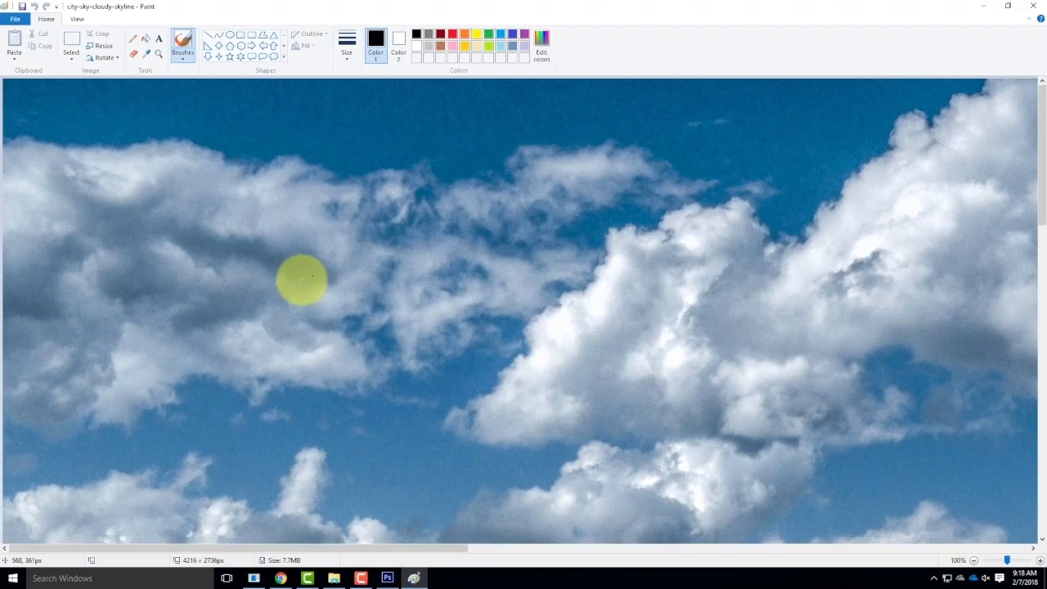
click(1033, 6)
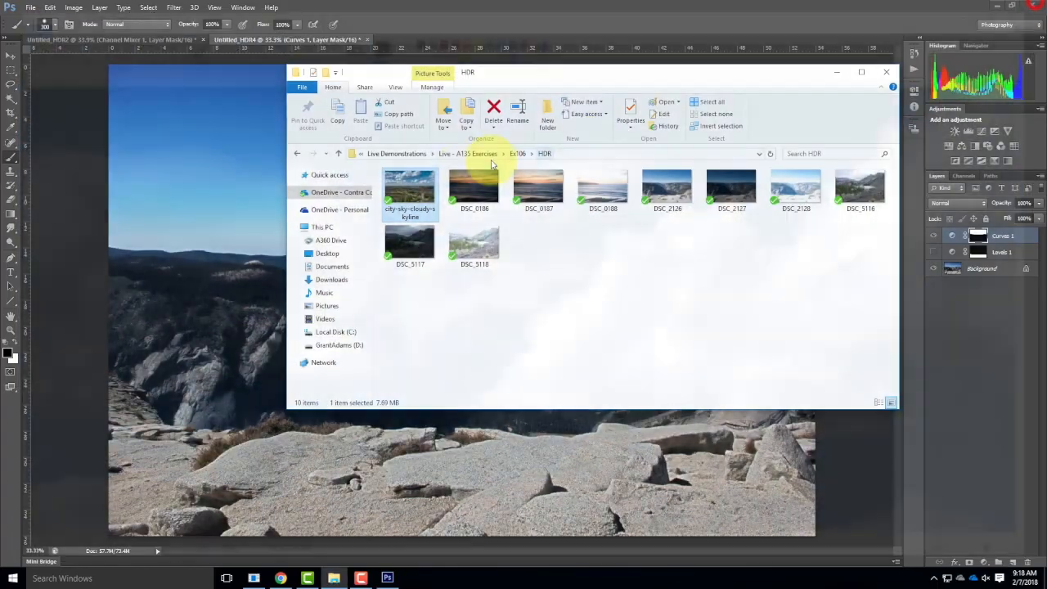
click(51, 96)
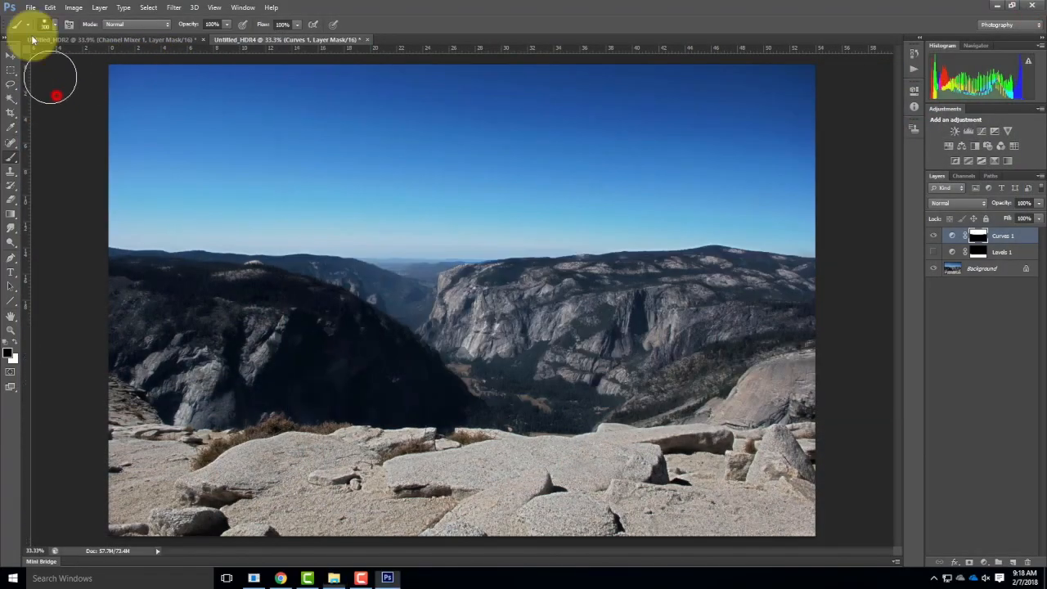
Place the city-sky-cloudy-skyline image from the HDR folder into the Untitled_HDR4 document.
click(30, 7)
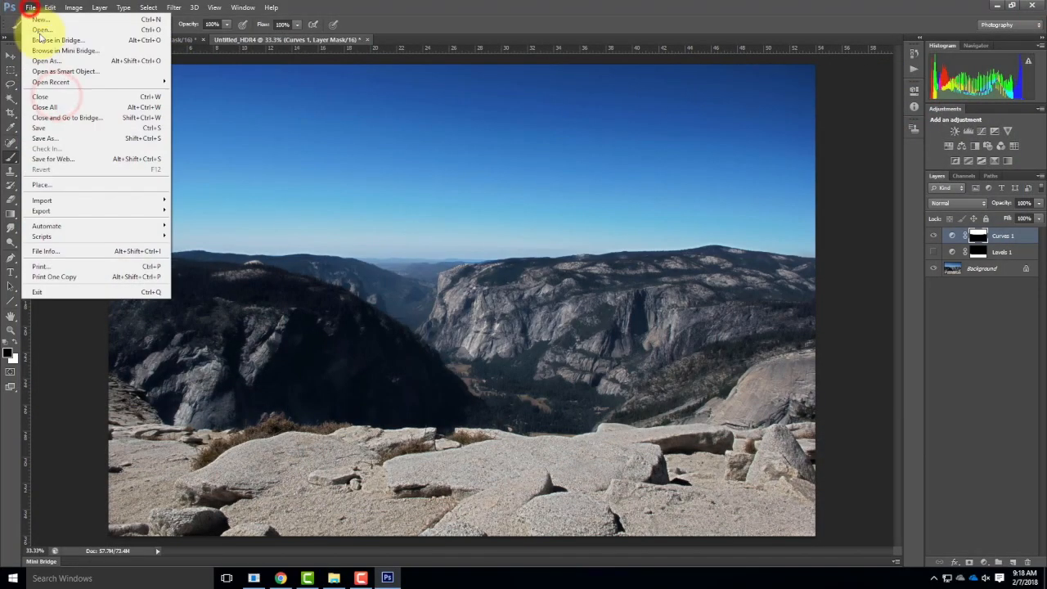
click(54, 184)
click(456, 172)
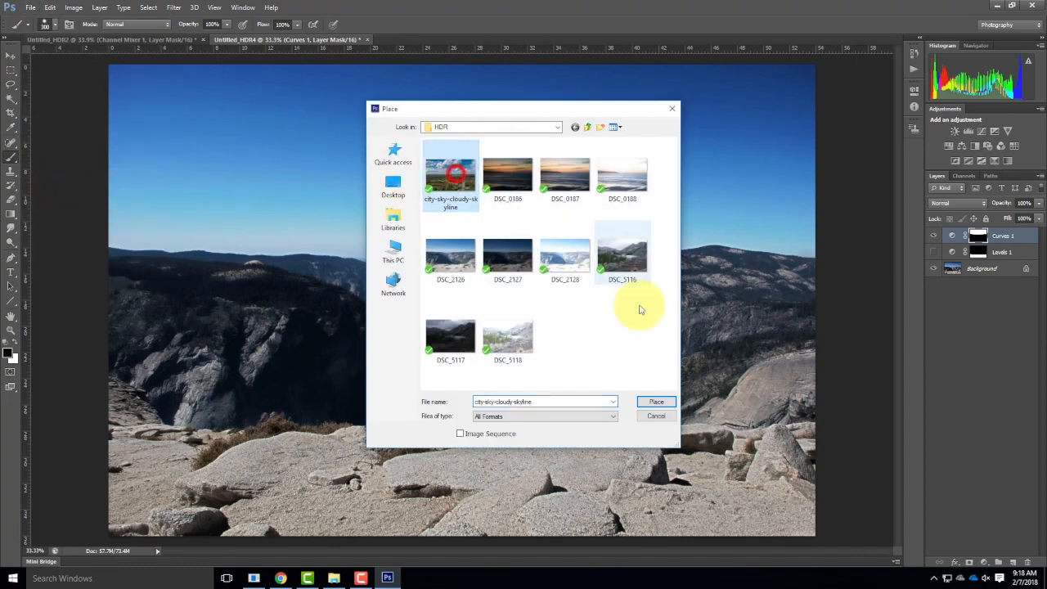
click(657, 401)
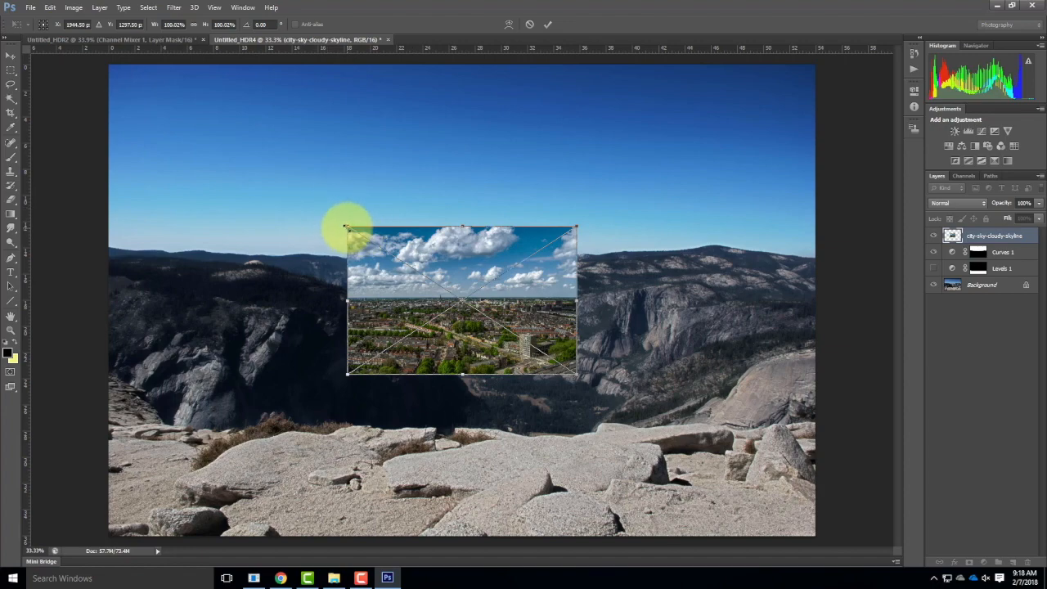
Scale the placed skyline image proportionally to about 320% and position its cloudy sky over the mountain scene's sky.
drag(346, 226, 83, 63)
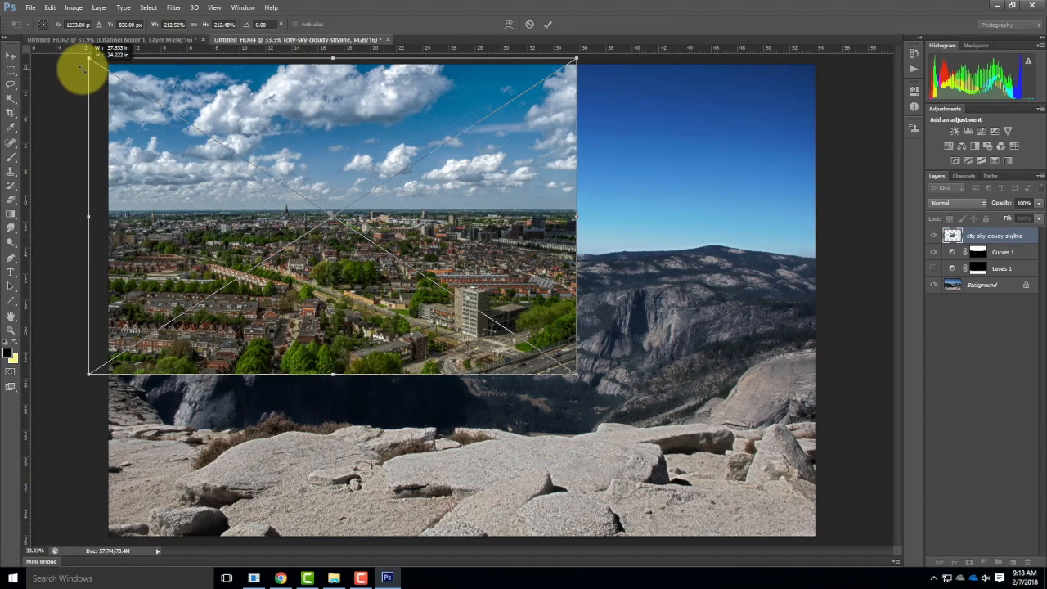
drag(606, 385, 848, 486)
mouse_move(535, 264)
mouse_down()
mouse_move(969, 254)
mouse_move(518, 238)
mouse_move(533, 253)
mouse_up()
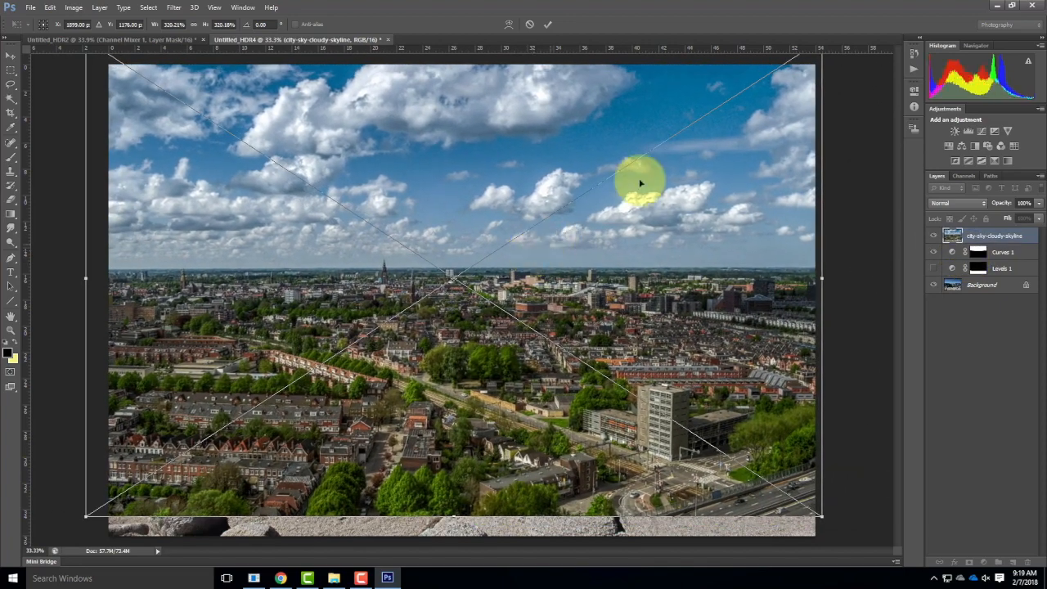
Lower the skyline layer's opacity to align its horizon with the mountains, restore it to 100% and commit the placement.
drag(1038, 203, 1017, 221)
mouse_move(606, 263)
mouse_down()
mouse_move(597, 266)
mouse_move(606, 266)
mouse_up()
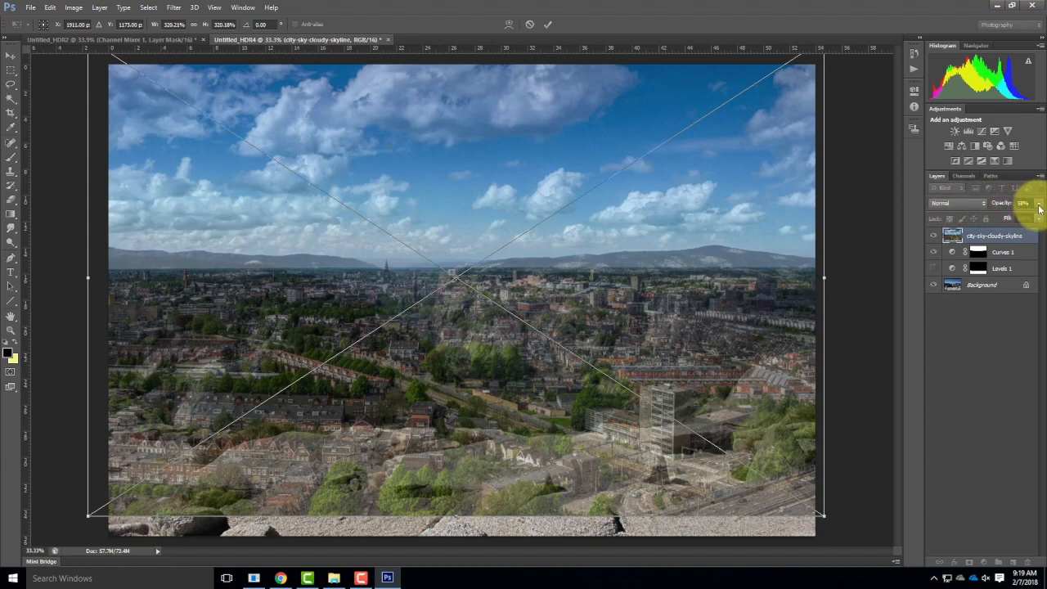
mouse_move(1034, 214)
mouse_down()
mouse_move(1022, 210)
mouse_move(1034, 215)
mouse_up()
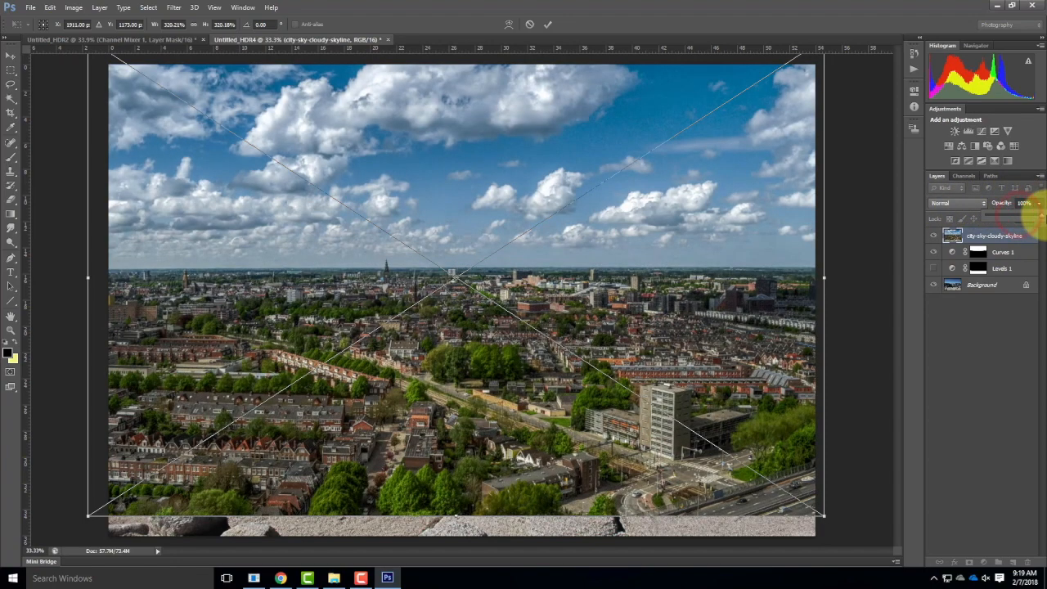
click(547, 25)
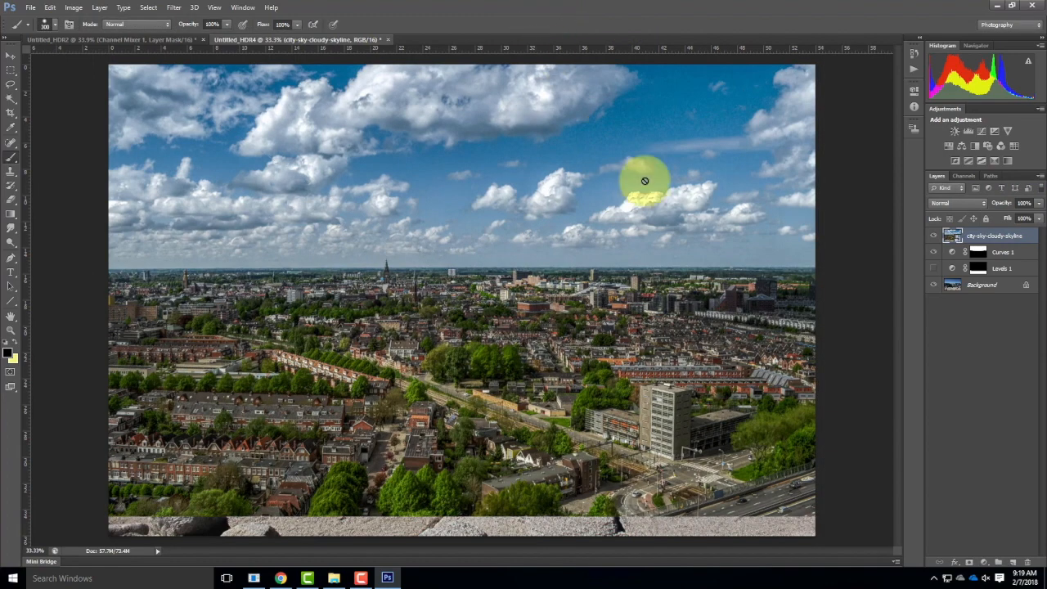
Hide the skyline layer and toggle the Curves 1 layer's visibility to examine which area its mask affects.
click(934, 236)
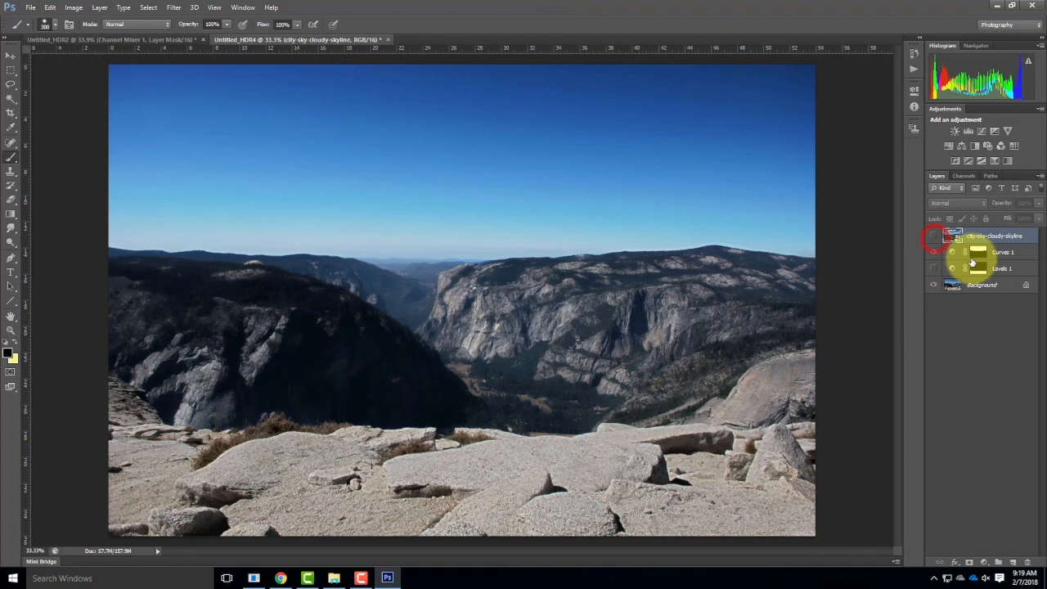
click(976, 253)
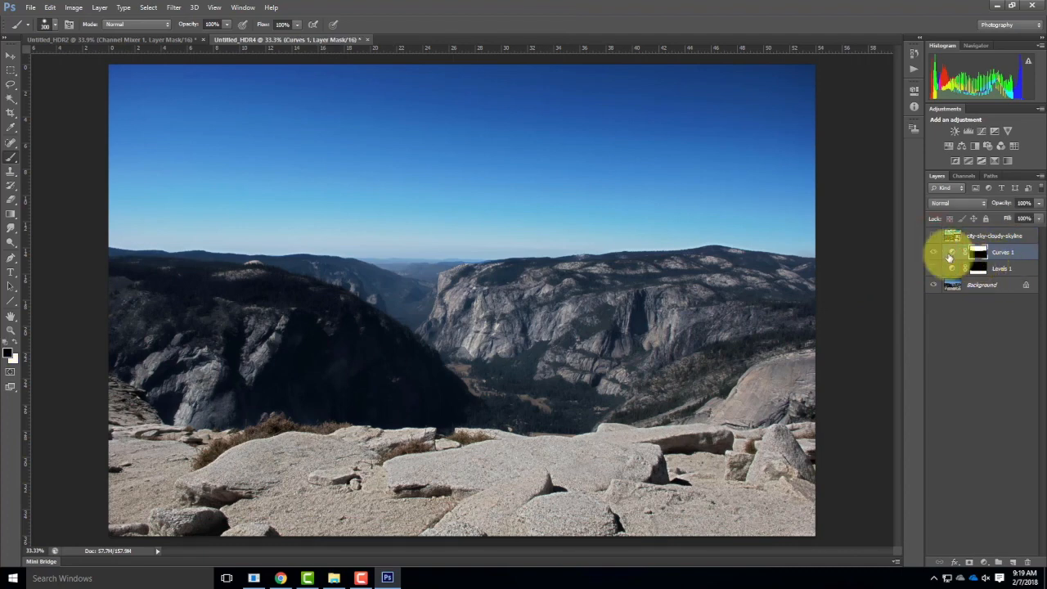
click(934, 253)
click(934, 253)
click(935, 254)
click(934, 253)
Copy the Curves 1 layer mask onto the city-sky-cloudy-skyline layer and show that layer.
click(980, 252)
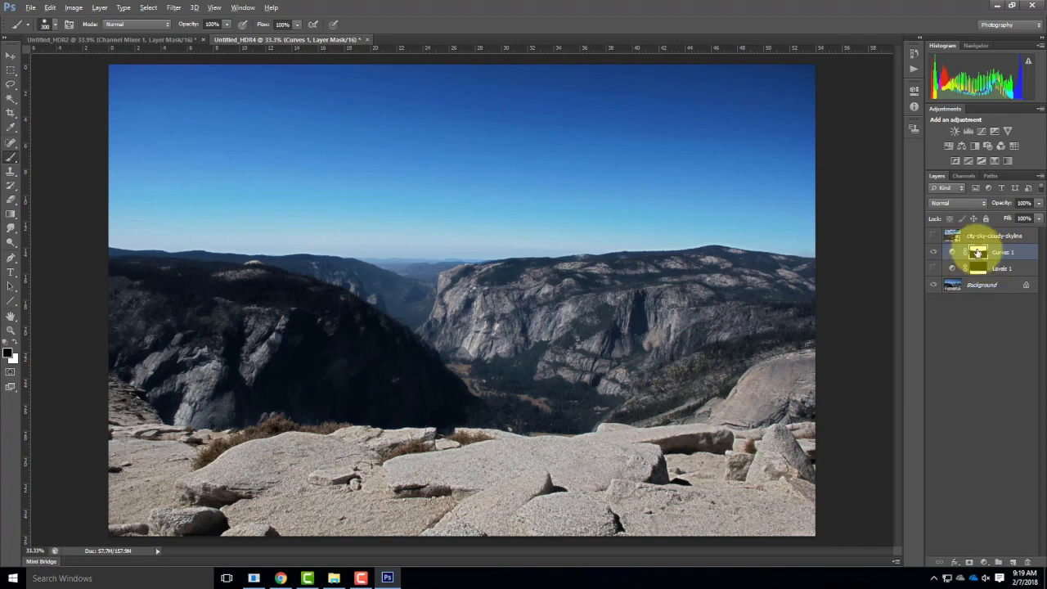
drag(982, 251, 983, 236)
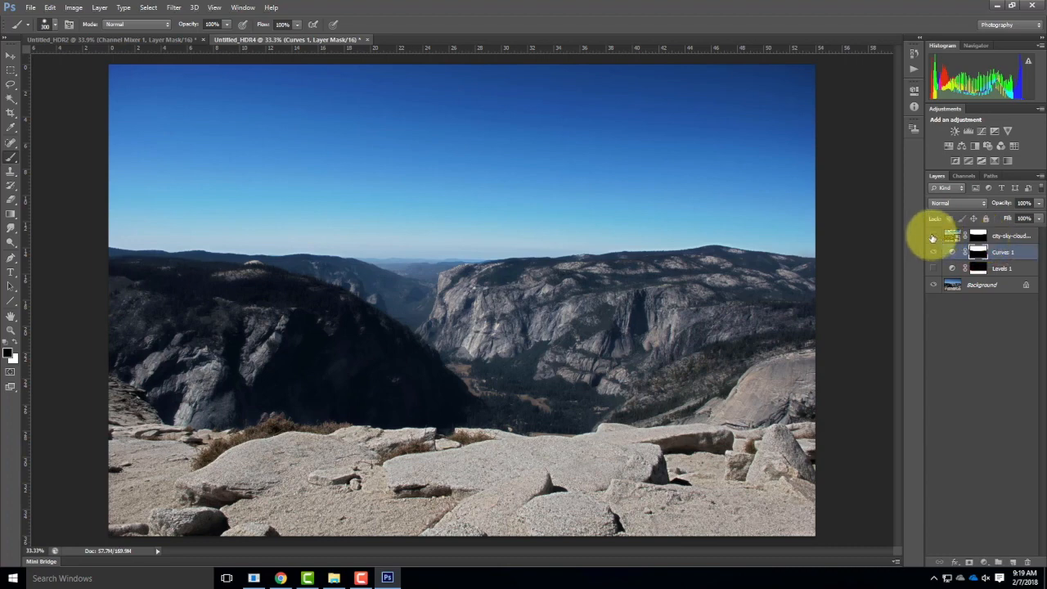
click(933, 236)
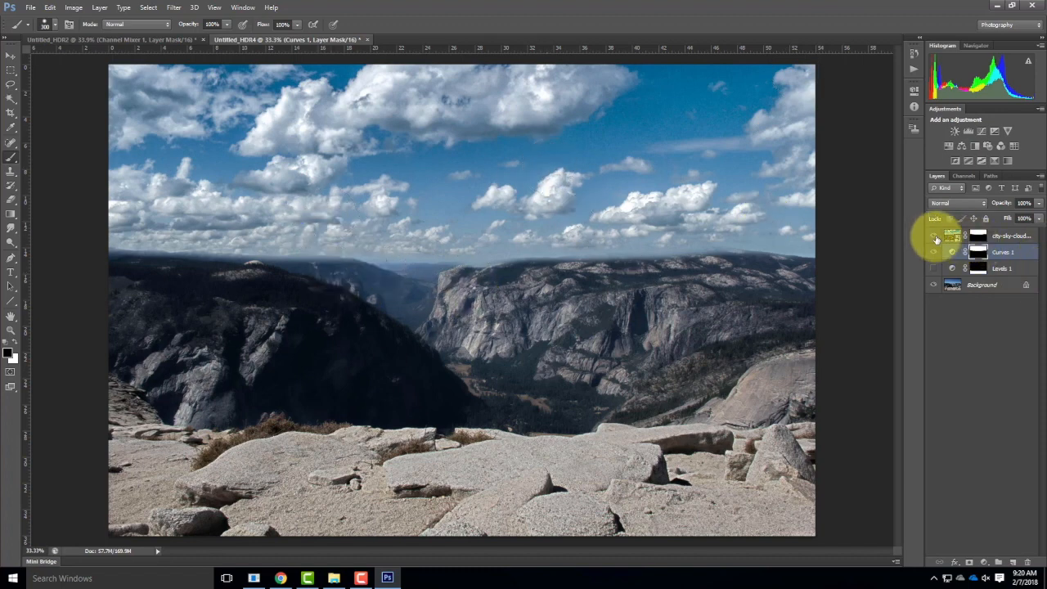
Hide the skyline and Curves 1 layers in Untitled_HDR4, reviewing the Untitled_HDR2 sunset image in between.
click(934, 236)
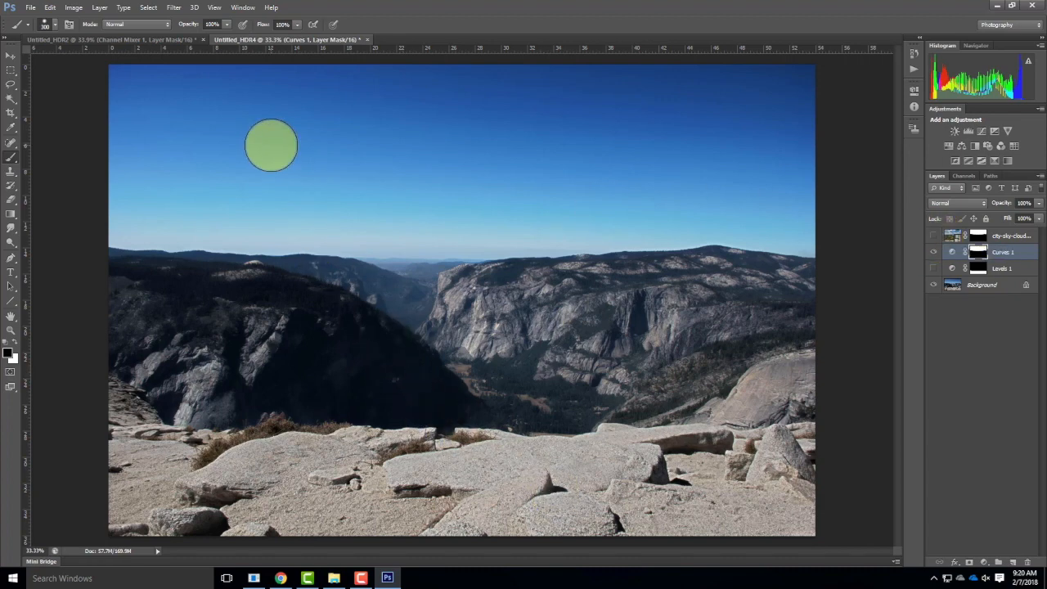
click(95, 39)
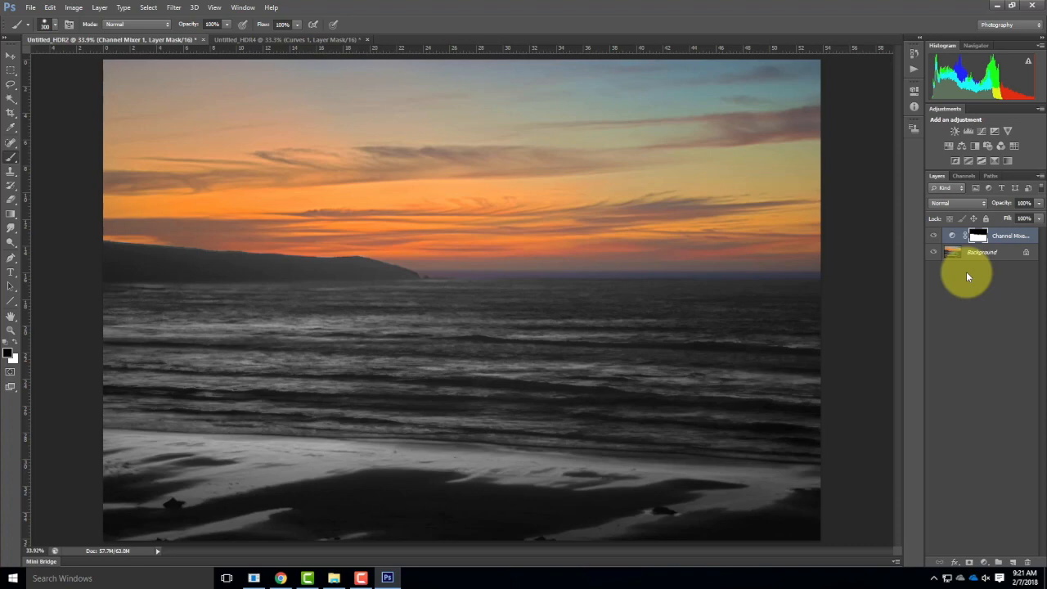
click(285, 40)
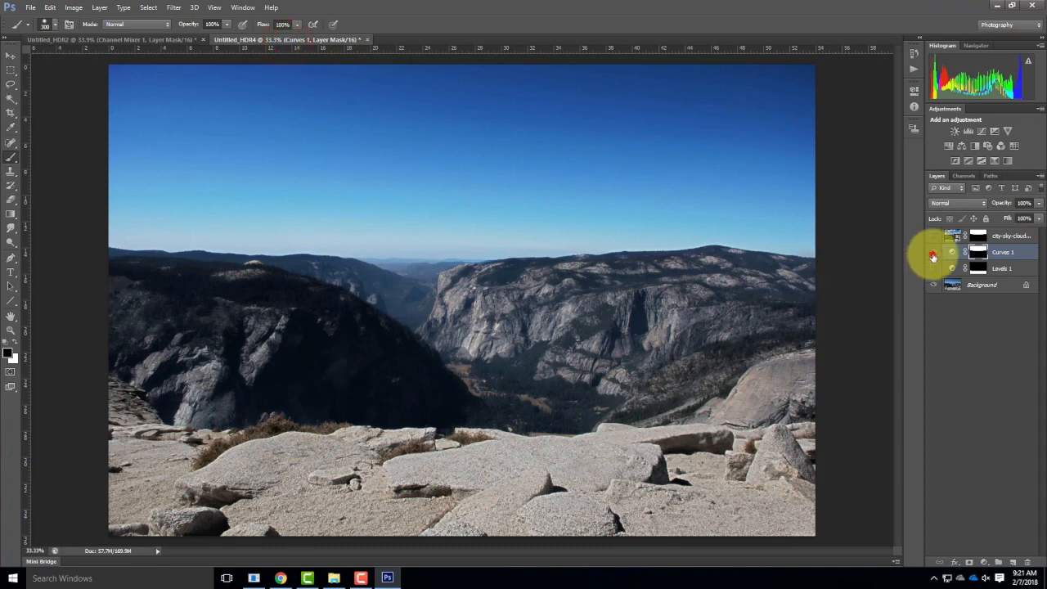
click(934, 252)
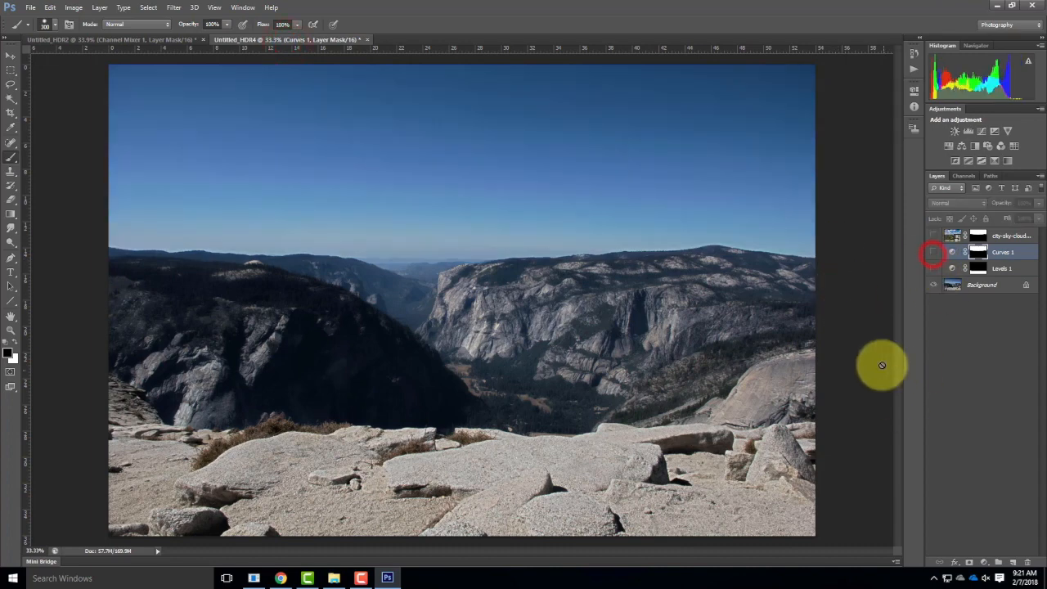
Add a Levels adjustment layer above Curves 1 with the white input level set to 195.
click(74, 7)
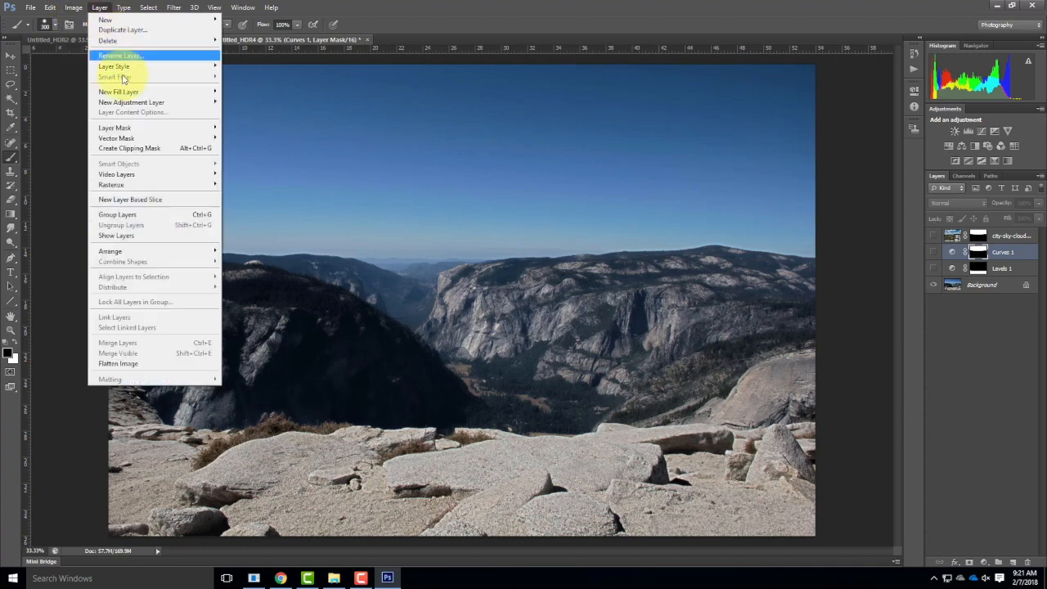
mouse_move(175, 102)
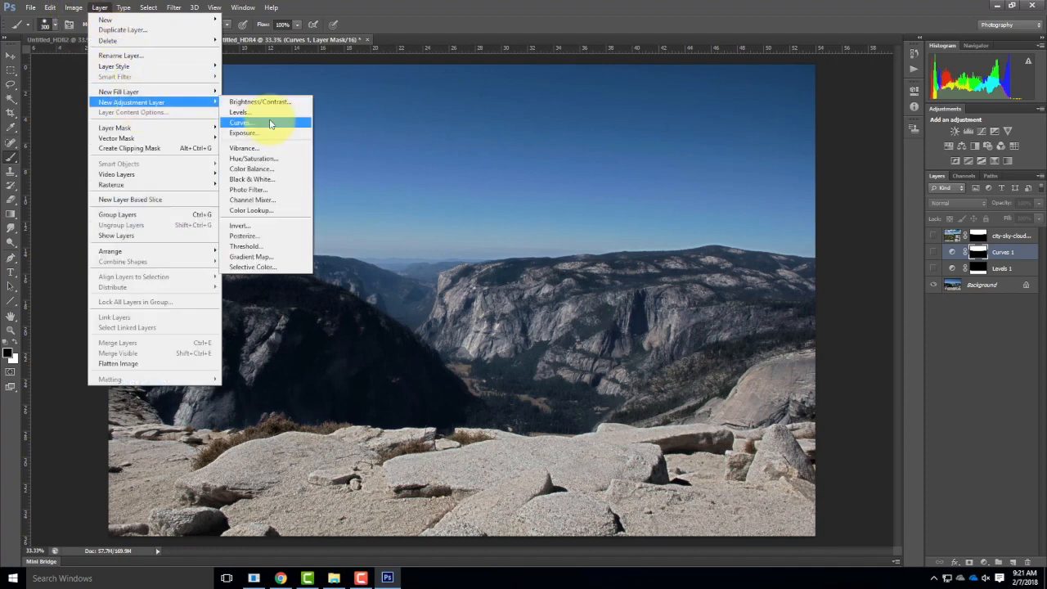
click(269, 112)
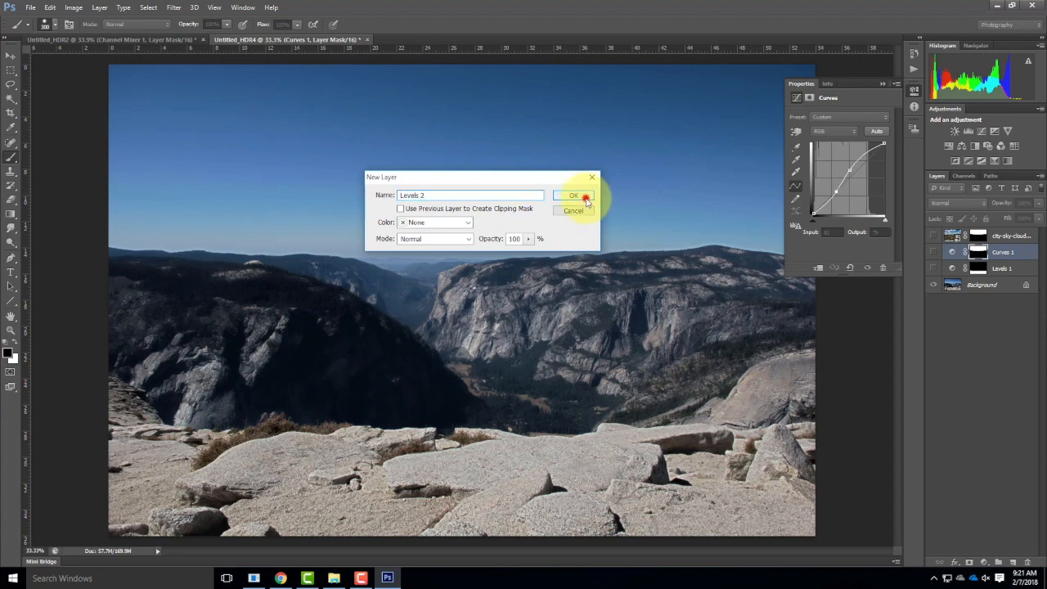
click(575, 196)
drag(888, 196, 868, 198)
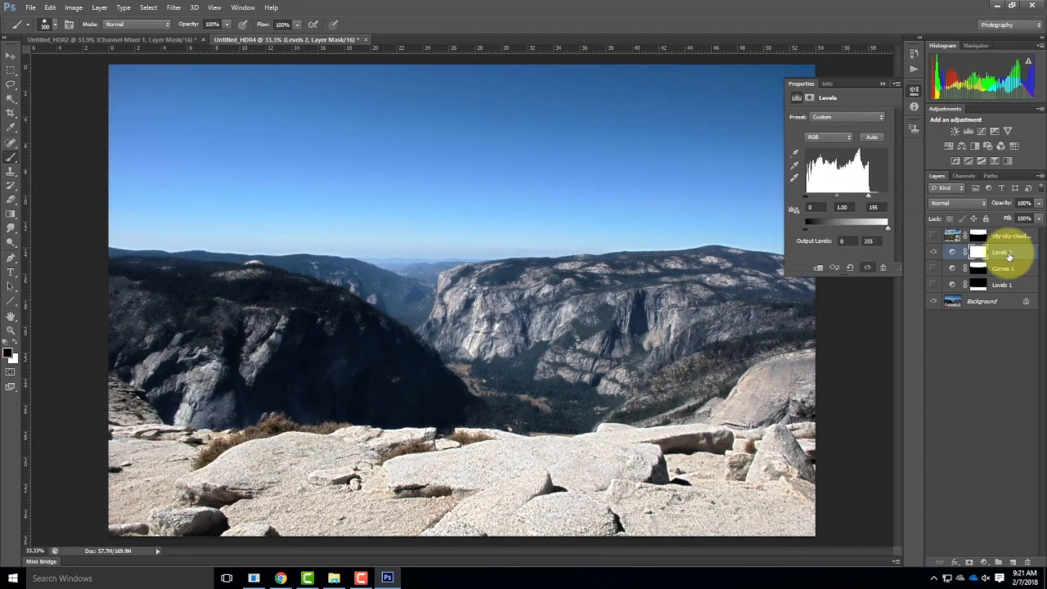
Try the Overlay, Multiply and Screen blending modes on the Levels 2 layer and settle on Multiply.
click(970, 204)
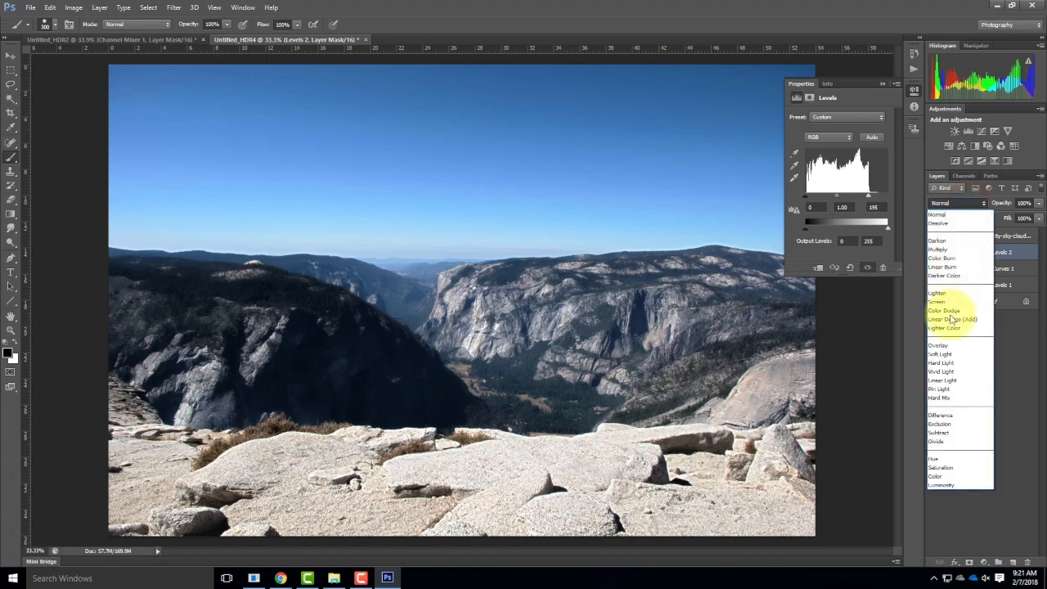
click(941, 346)
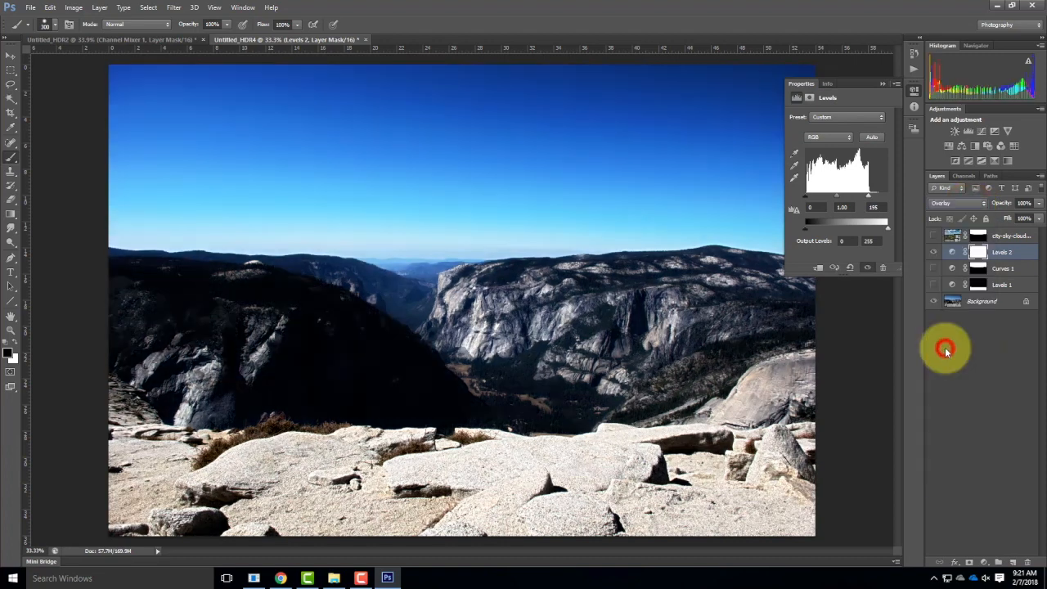
click(961, 205)
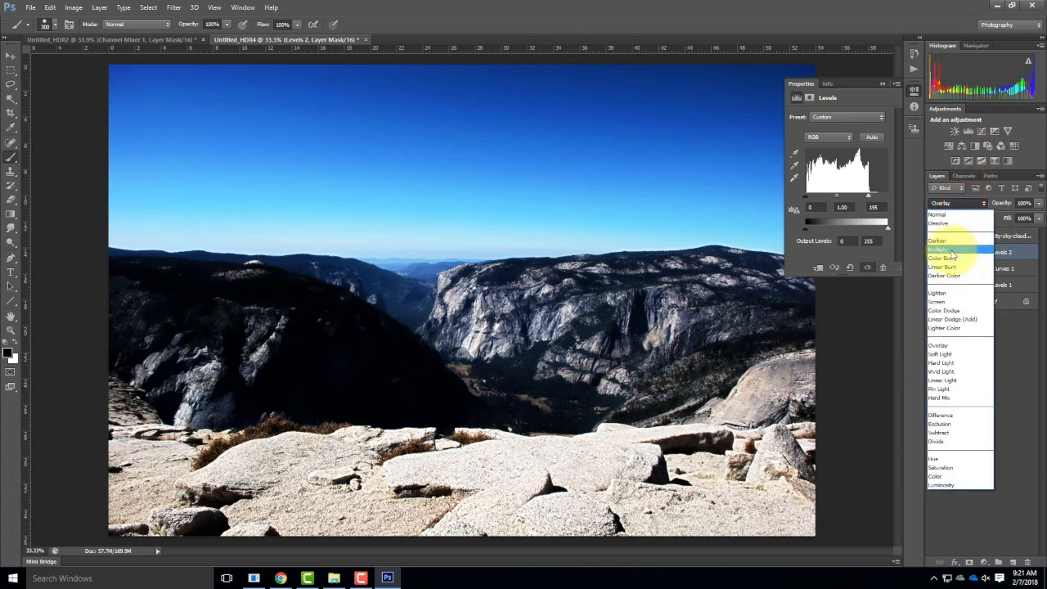
click(952, 250)
click(957, 203)
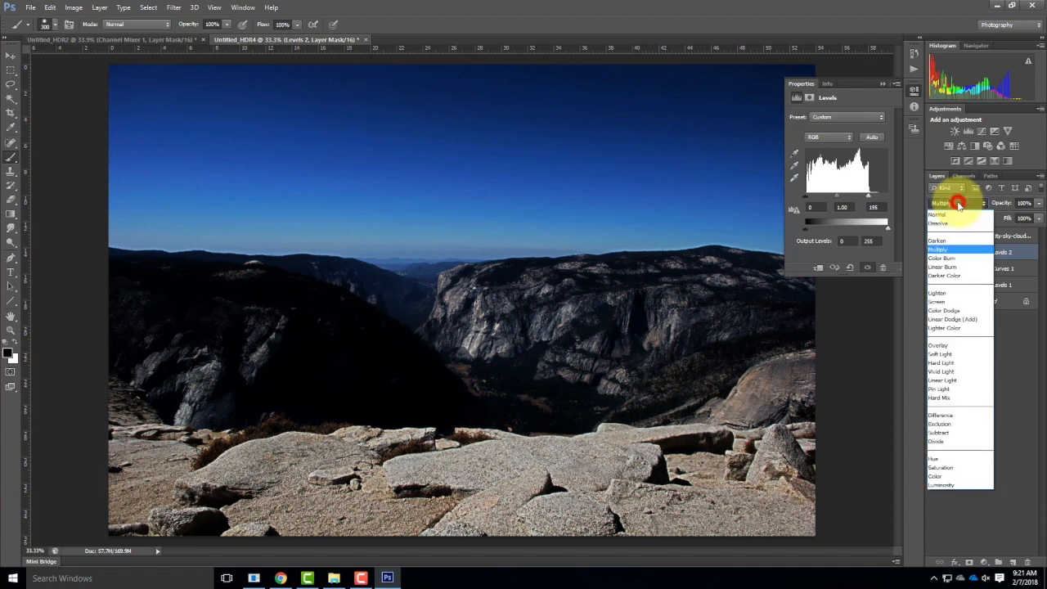
click(952, 301)
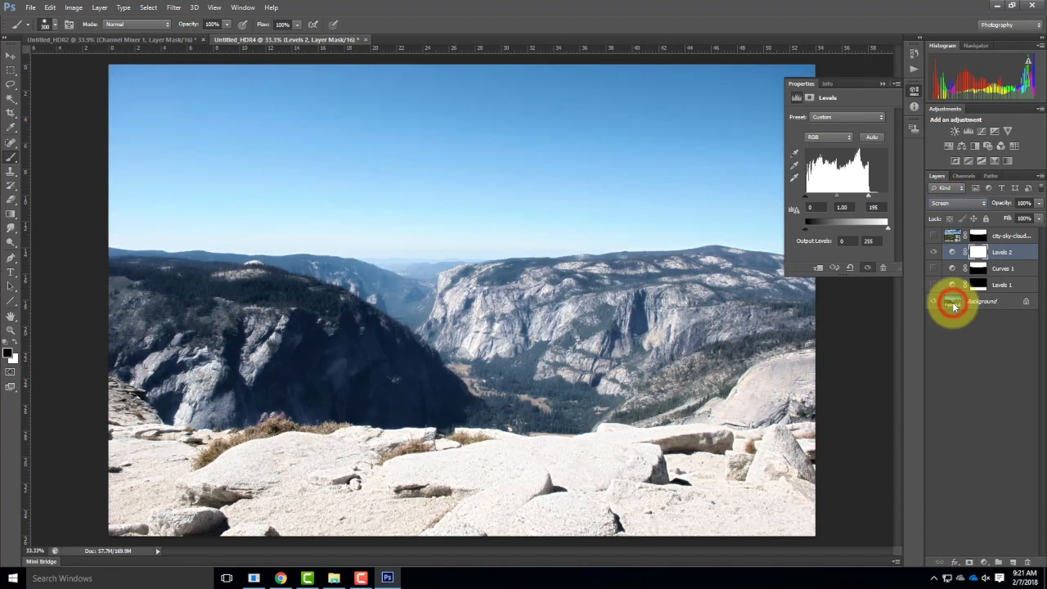
click(955, 205)
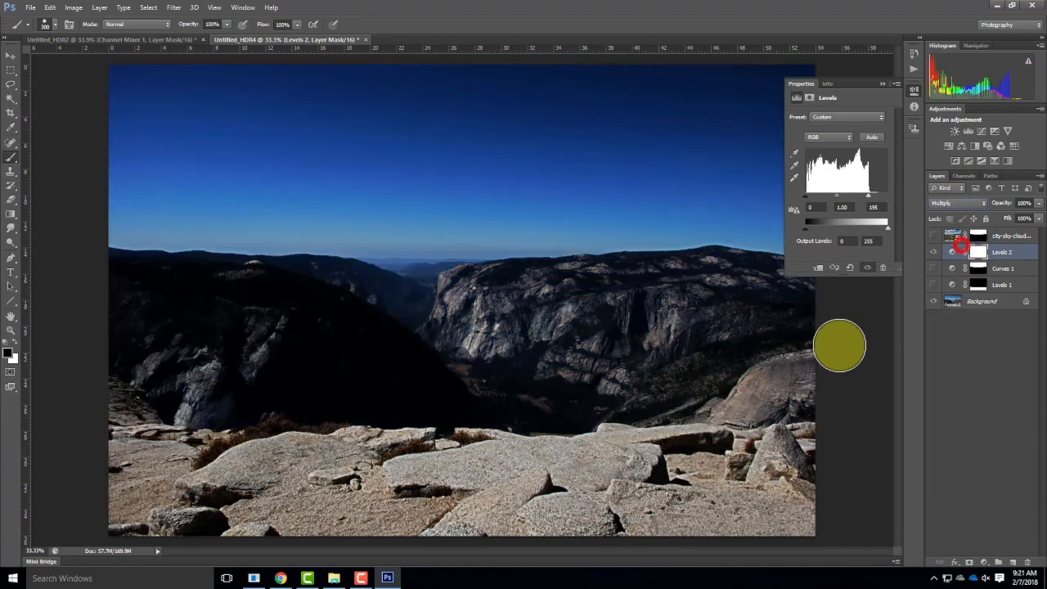
click(962, 249)
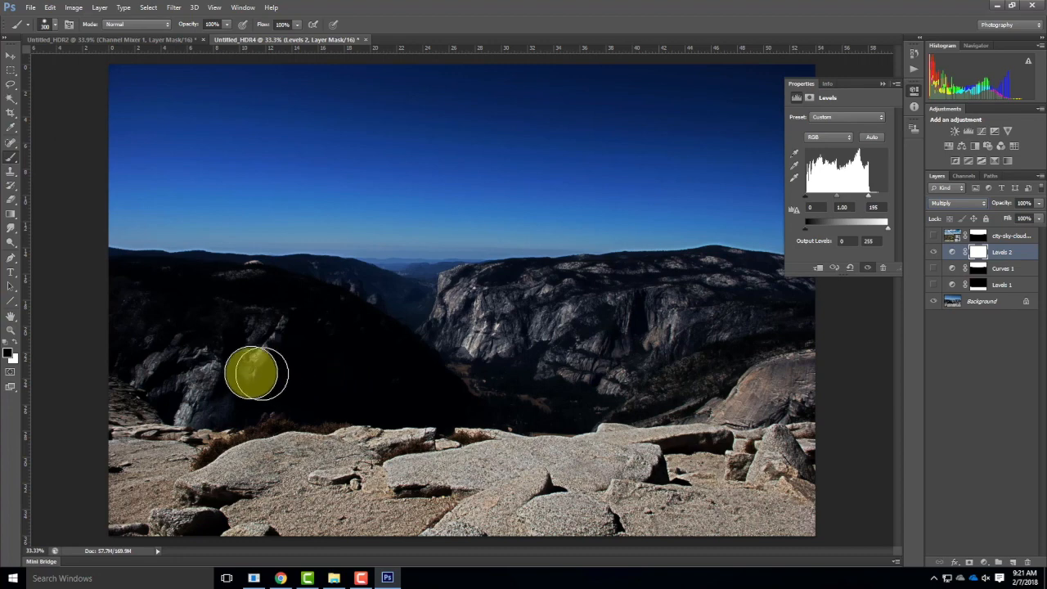
Paint the sky and mountains black on the Levels 2 mask and rename the layer as Multiply.
mouse_move(387, 393)
mouse_down()
mouse_move(146, 381)
mouse_move(263, 398)
mouse_move(164, 377)
mouse_move(150, 352)
mouse_move(127, 344)
mouse_move(112, 311)
mouse_move(126, 197)
mouse_move(141, 315)
mouse_move(143, 283)
mouse_move(170, 258)
mouse_move(200, 338)
mouse_move(281, 334)
mouse_move(262, 332)
mouse_move(369, 227)
mouse_move(400, 221)
mouse_move(312, 211)
mouse_move(296, 273)
mouse_move(459, 288)
mouse_move(384, 323)
mouse_move(512, 338)
mouse_move(274, 359)
mouse_move(437, 365)
mouse_move(488, 383)
mouse_move(350, 390)
mouse_move(393, 401)
mouse_move(594, 405)
mouse_move(597, 392)
mouse_move(638, 402)
mouse_move(709, 391)
mouse_move(807, 401)
mouse_move(820, 378)
mouse_move(797, 323)
mouse_move(680, 344)
mouse_move(867, 341)
mouse_move(582, 349)
mouse_move(618, 290)
mouse_move(829, 263)
mouse_move(584, 192)
mouse_move(691, 184)
mouse_move(789, 372)
mouse_move(678, 377)
mouse_move(472, 279)
mouse_move(689, 319)
mouse_move(540, 290)
mouse_move(532, 230)
mouse_move(414, 191)
mouse_move(167, 175)
mouse_move(324, 169)
mouse_move(120, 249)
mouse_move(83, 237)
mouse_move(107, 192)
mouse_move(209, 163)
mouse_move(95, 159)
mouse_move(336, 107)
mouse_move(201, 82)
mouse_move(57, 77)
mouse_move(629, 73)
mouse_move(785, 84)
mouse_move(818, 122)
mouse_move(205, 126)
mouse_move(653, 120)
mouse_move(851, 164)
mouse_move(633, 175)
mouse_move(494, 227)
mouse_move(569, 302)
mouse_up()
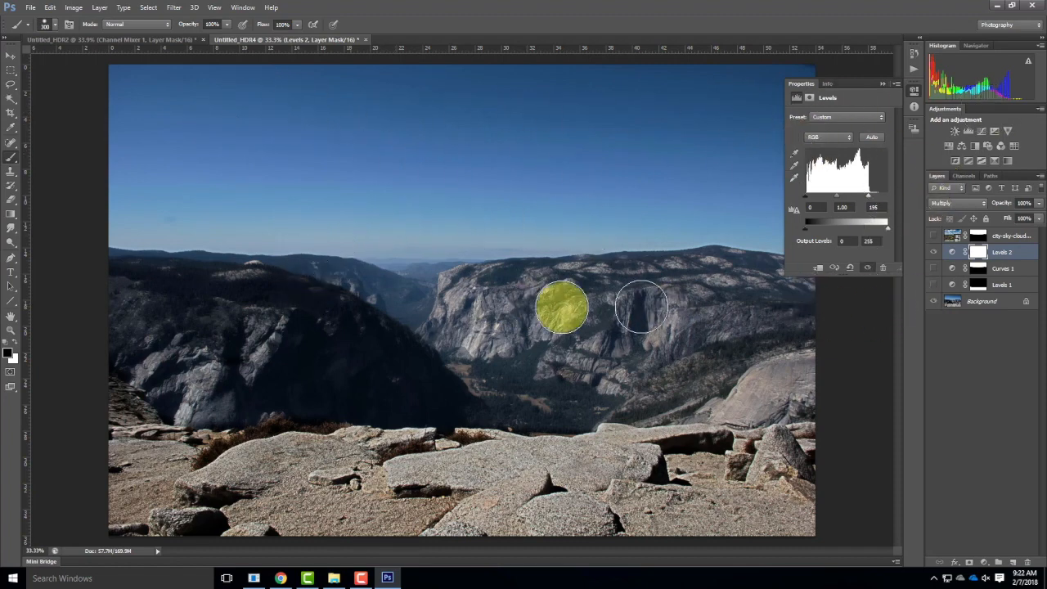
double_click(1006, 253)
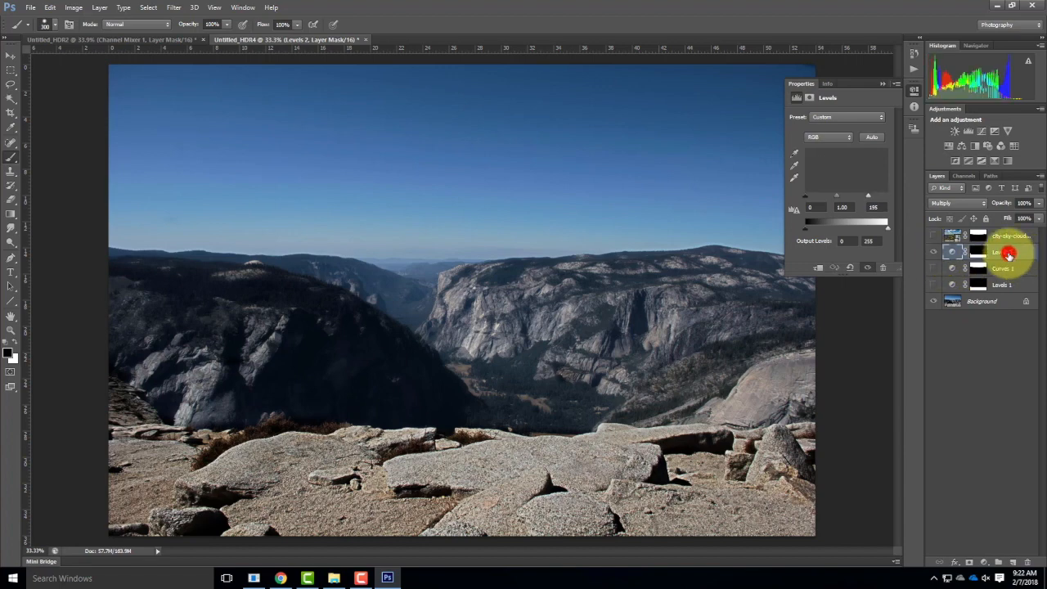
text(Mu)
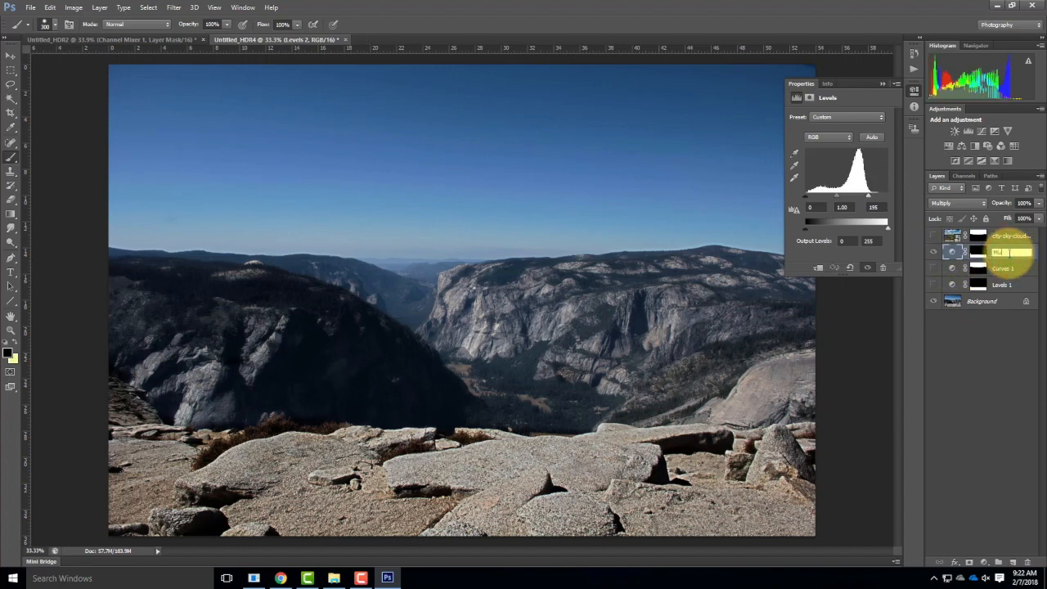
text(ltiply)
key(Return)
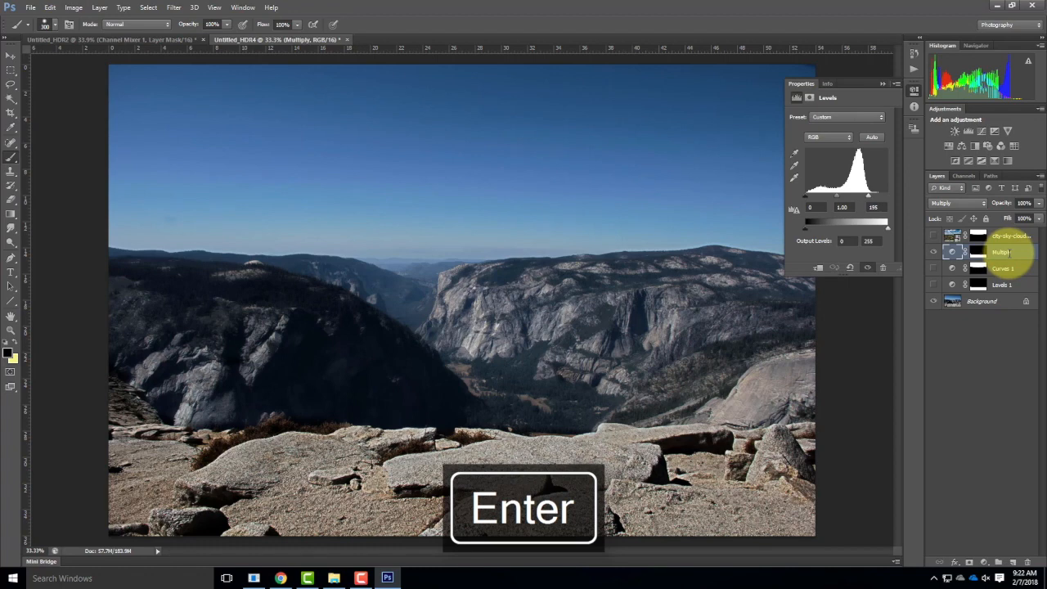
Toggle the Multiply layer's visibility to compare its effect on the foreground rocks, leaving the layer hidden.
click(934, 252)
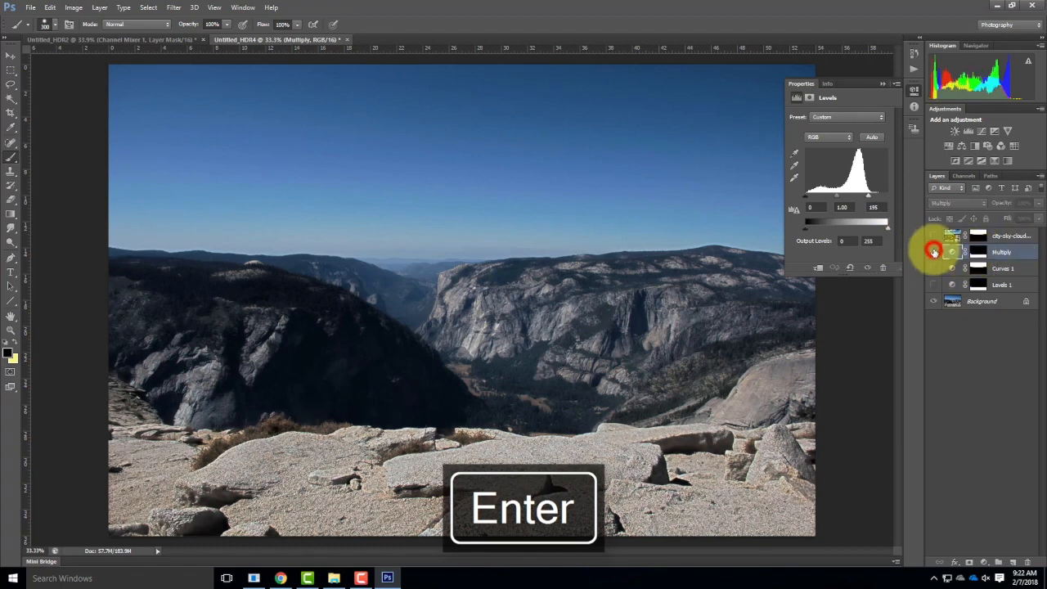
click(934, 252)
click(935, 252)
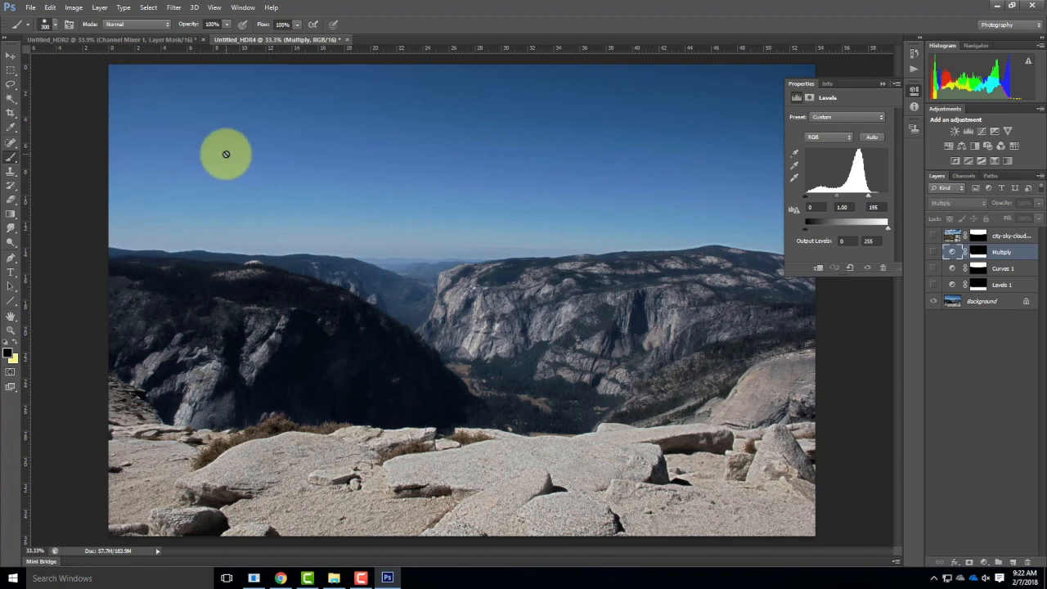
Examine the Photoshop-format save options for Untitled_HDR4 and close them without saving.
click(31, 8)
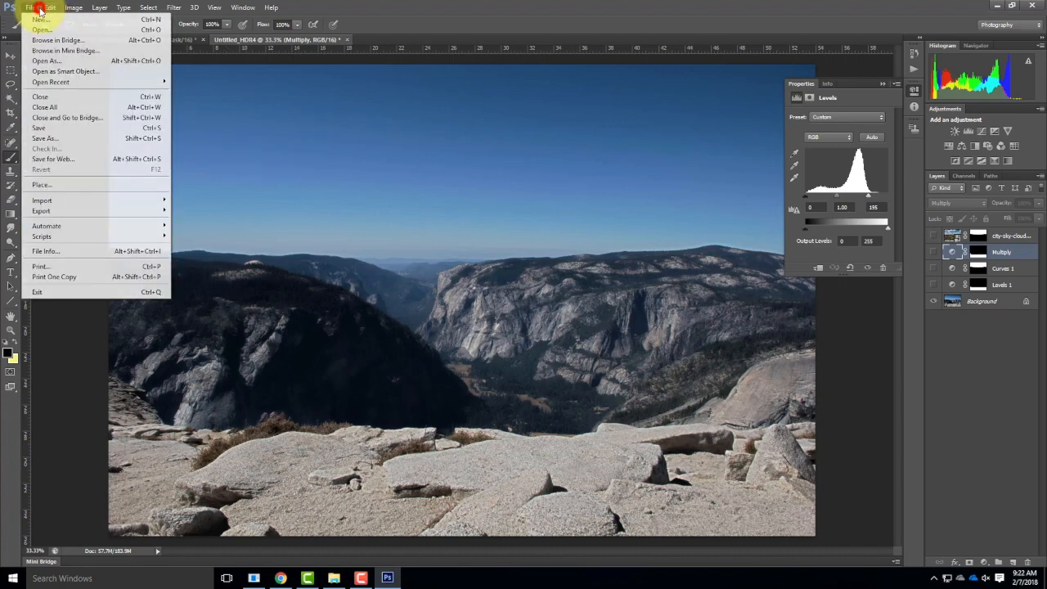
click(43, 129)
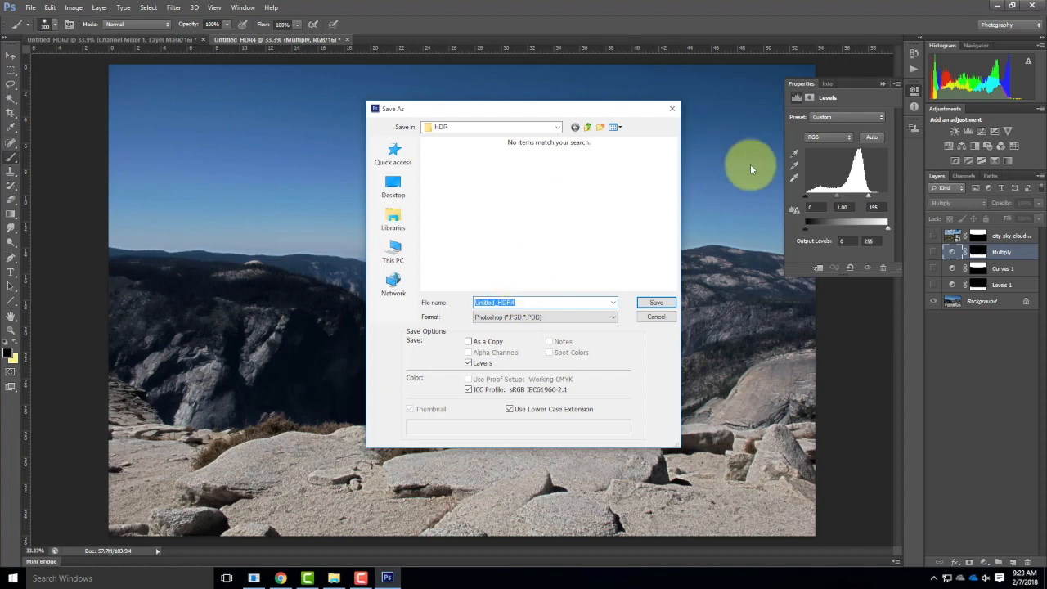
click(661, 318)
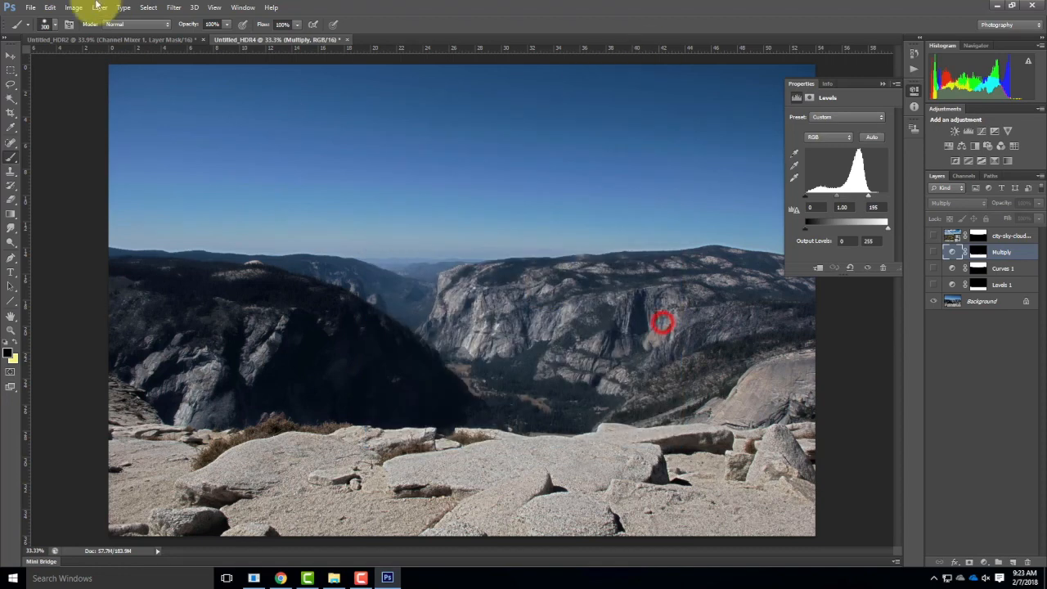
Preview a web export as JPEG High with the width set to 1000 px, and cancel the export.
click(30, 7)
click(51, 159)
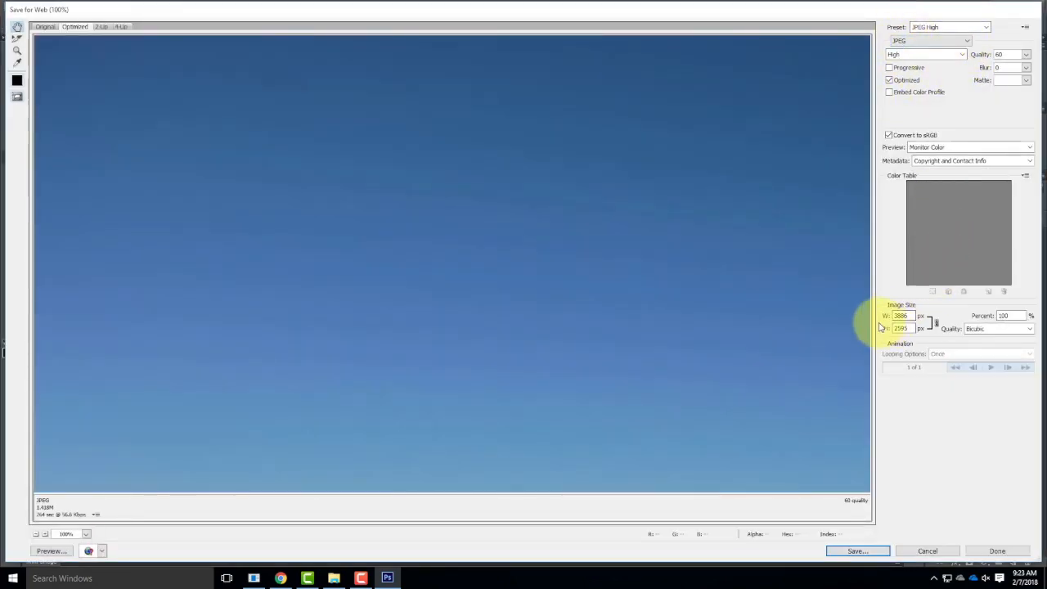
double_click(904, 316)
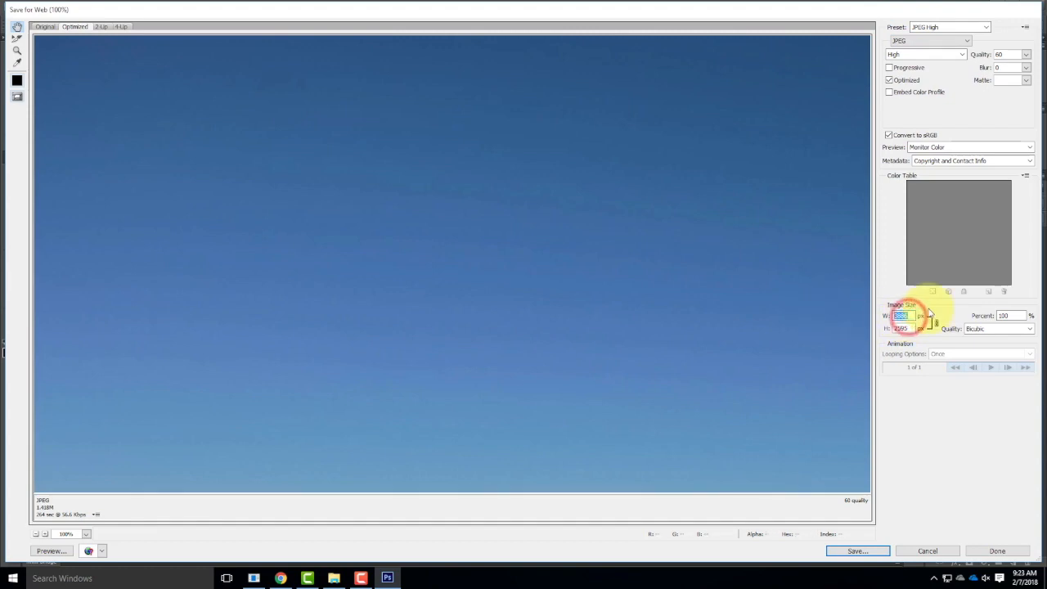
text(1000)
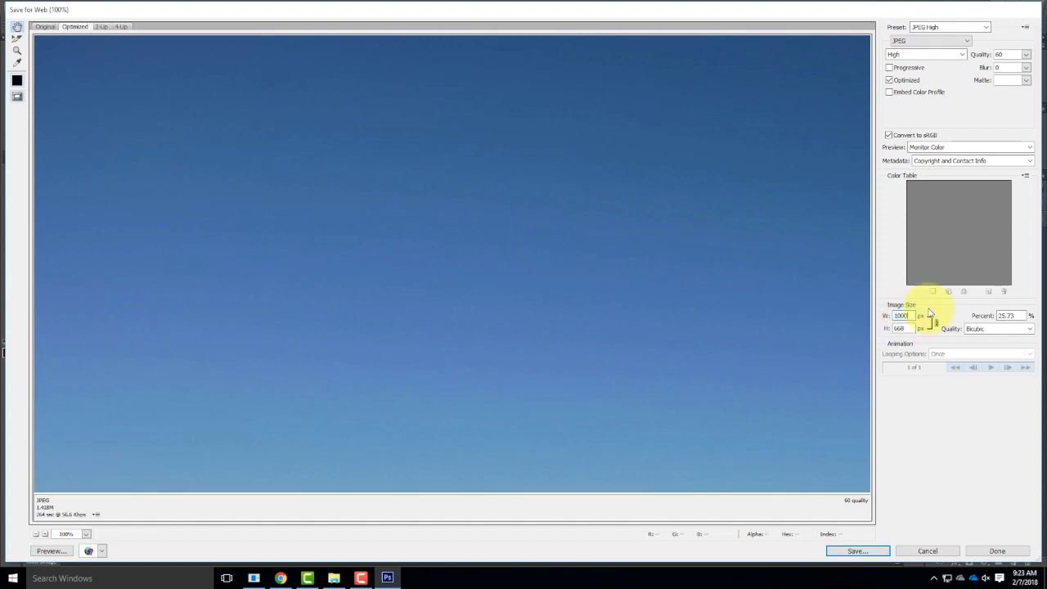
click(905, 328)
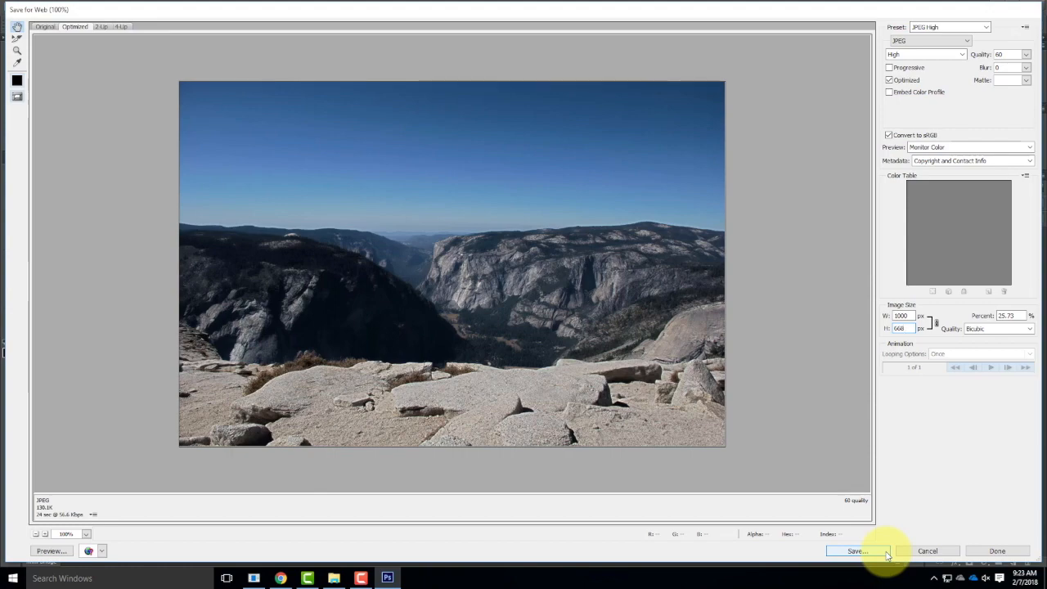
click(929, 551)
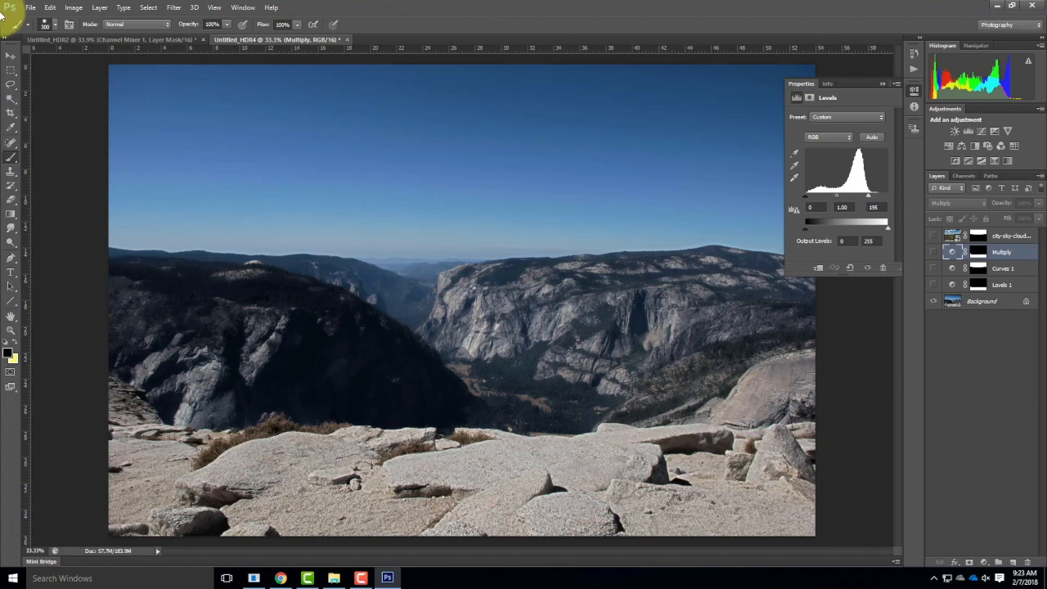
Start Photomerge and browse to the AngoraPeak folder inside Panoramas for source files.
click(32, 7)
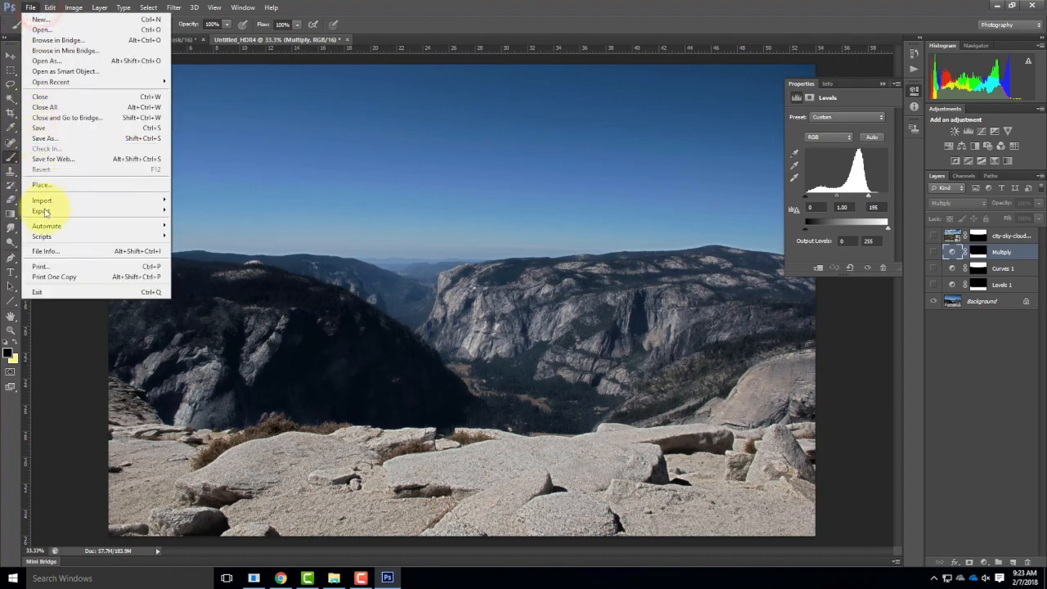
mouse_move(63, 226)
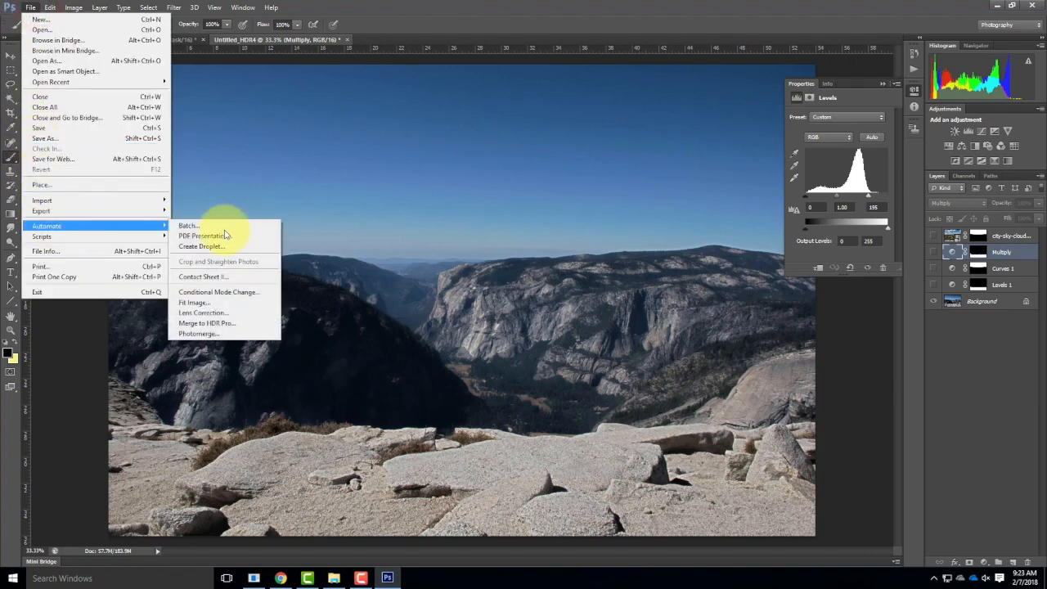
click(228, 336)
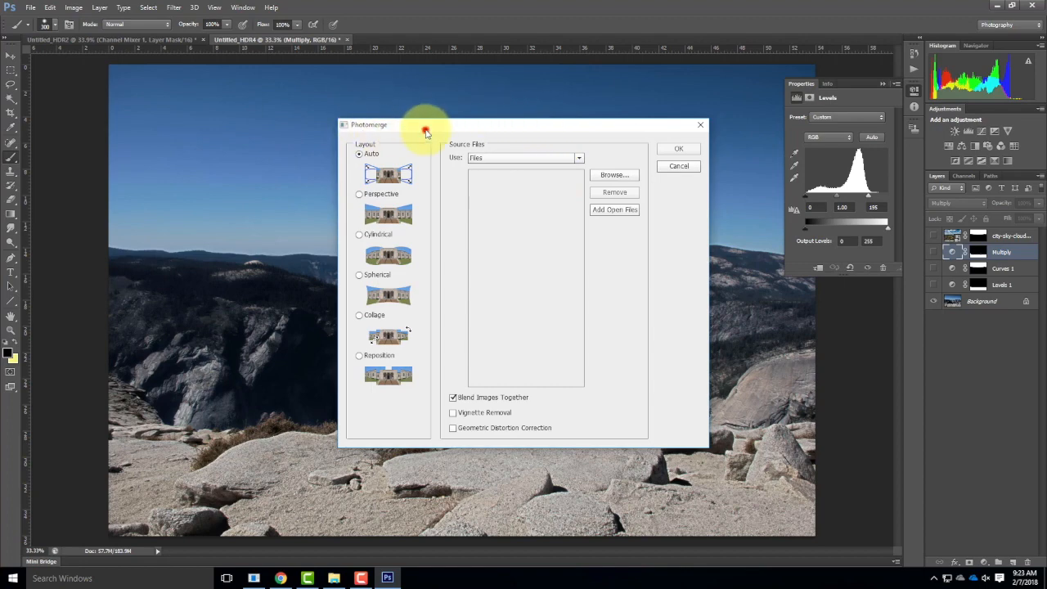
drag(422, 124, 362, 118)
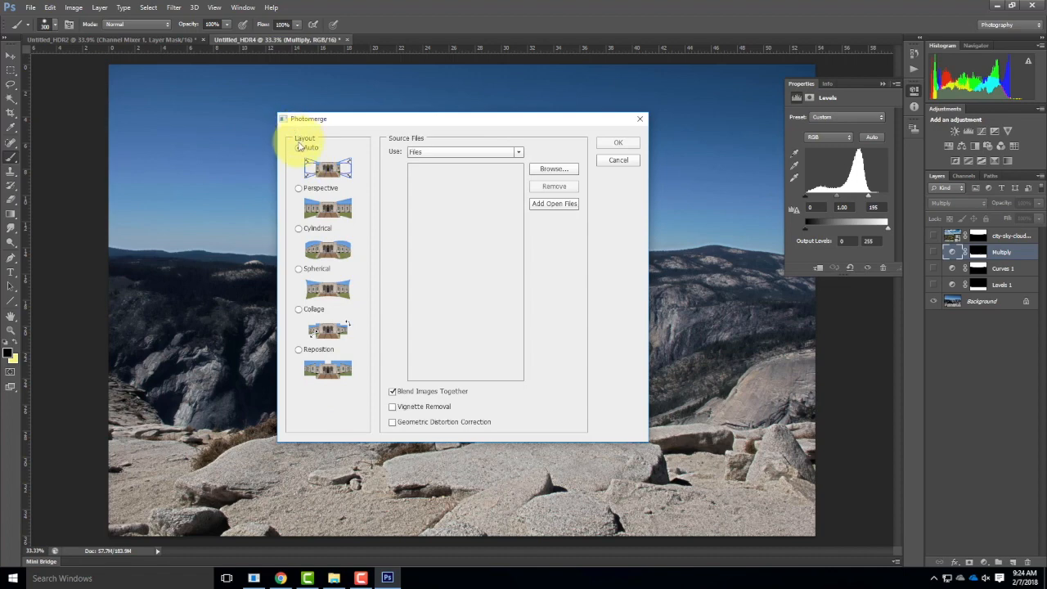
click(555, 169)
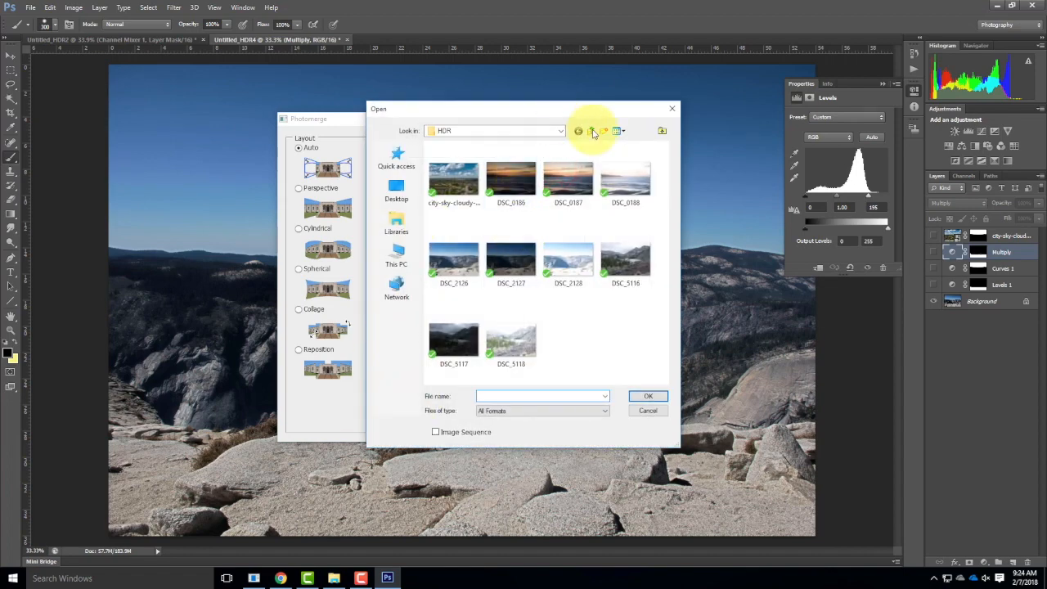
click(592, 132)
double_click(474, 168)
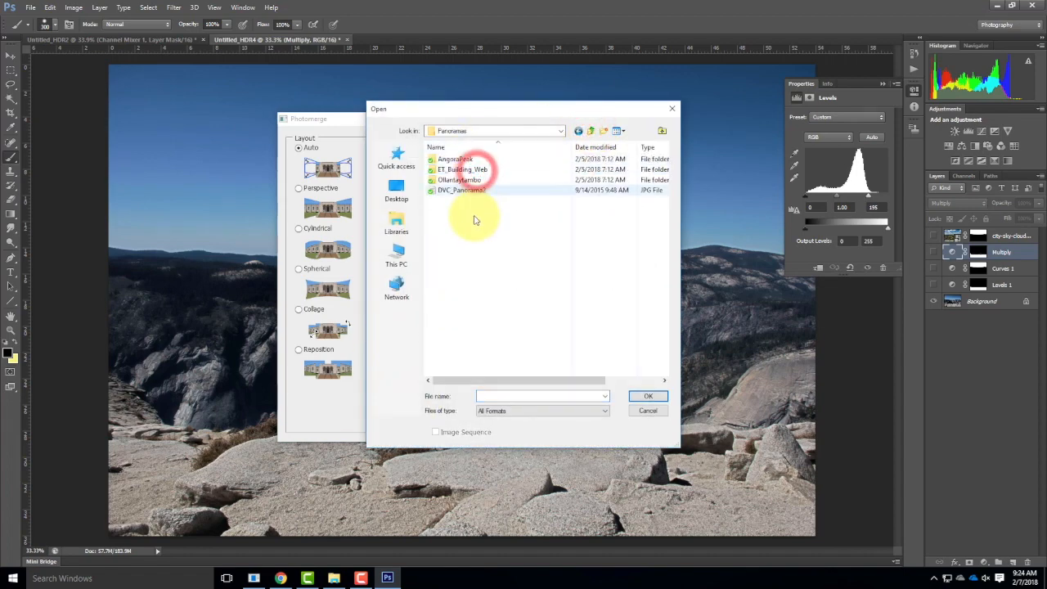
double_click(466, 159)
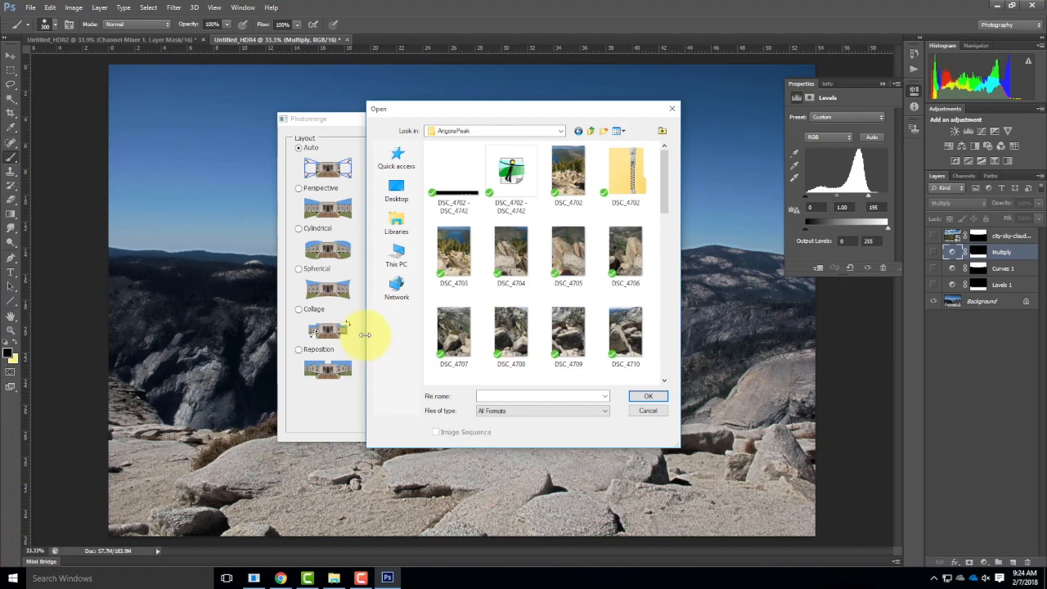
Select the photos DSC_4702 through DSC_4705 in the AngoraPeak folder.
click(571, 181)
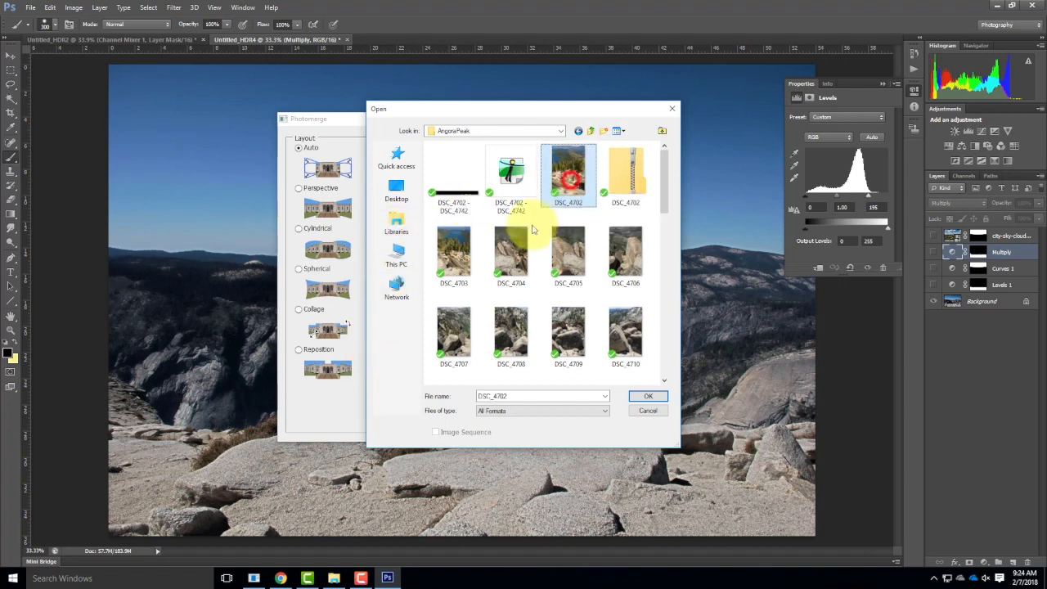
ctrl+click(452, 252)
ctrl+click(516, 257)
ctrl+click(559, 249)
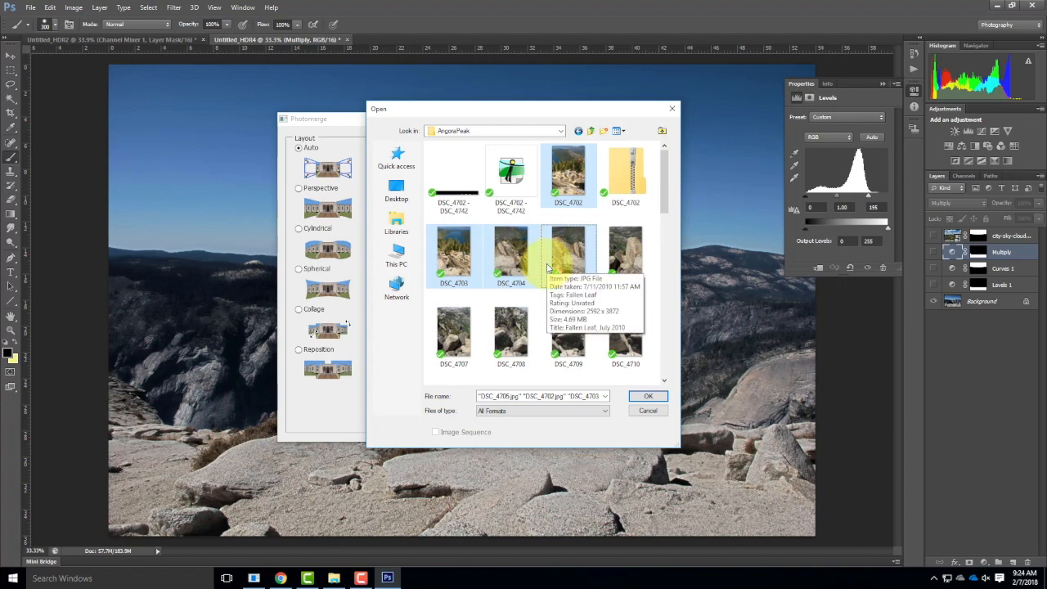
Add the photos DSC_4718 through DSC_4721 to the file selection.
scroll(622, 315, down, 6)
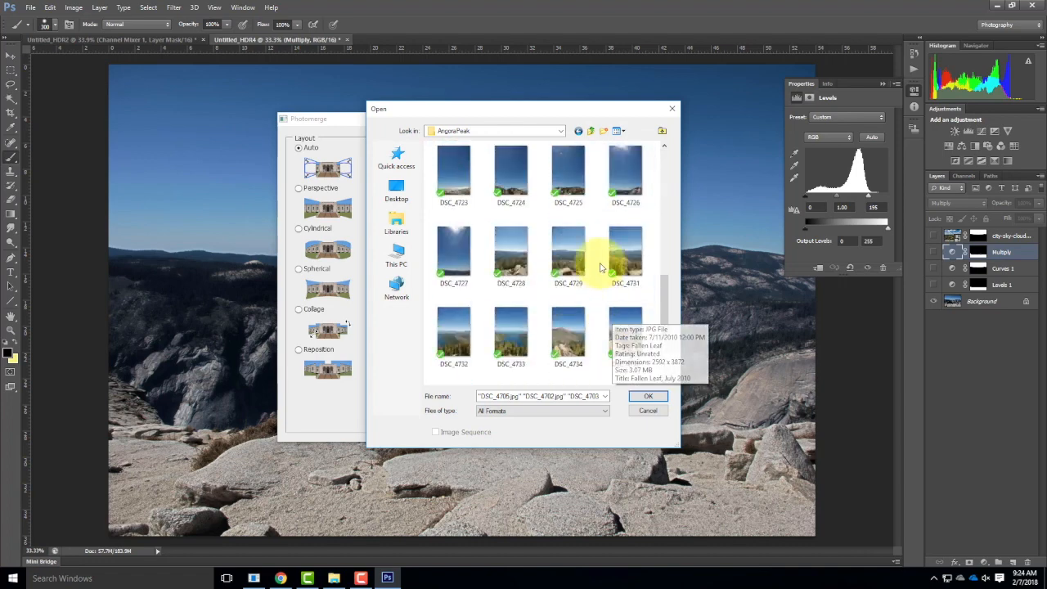
scroll(592, 301, up, 3)
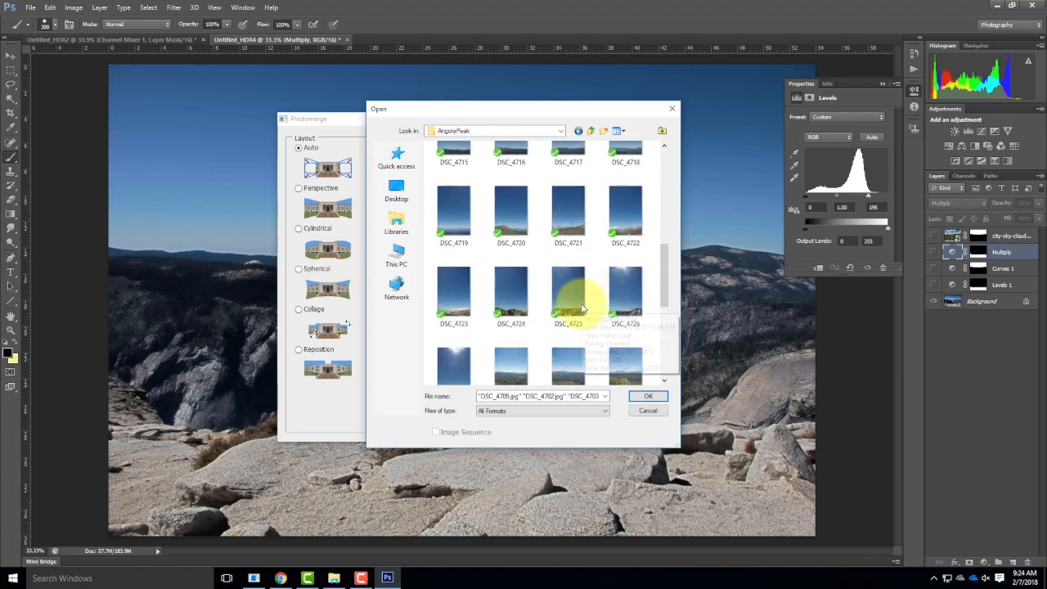
ctrl+click(627, 257)
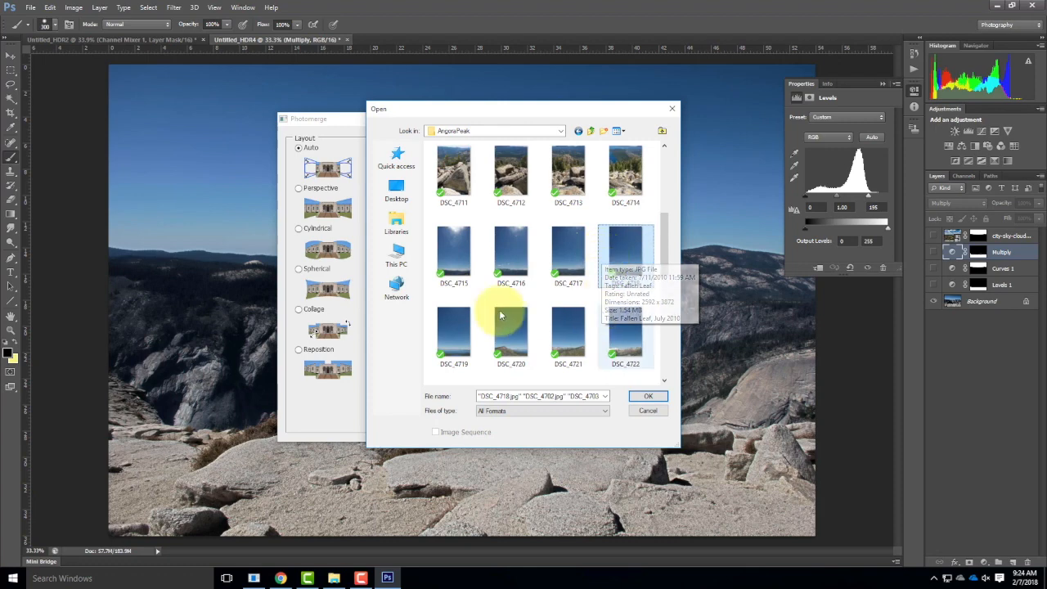
ctrl+click(463, 336)
ctrl+click(510, 335)
ctrl+click(566, 336)
Load DSC_4732 through DSC_4735 together with the selected photos and merge them using the Auto layout with image blending.
scroll(606, 303, down, 4)
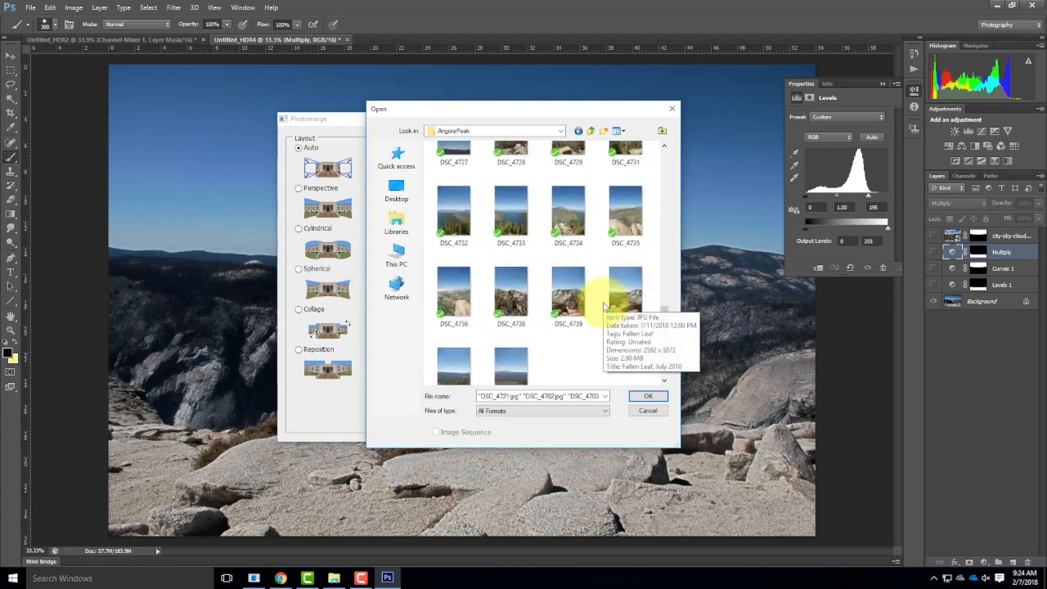
scroll(604, 307, down, 1)
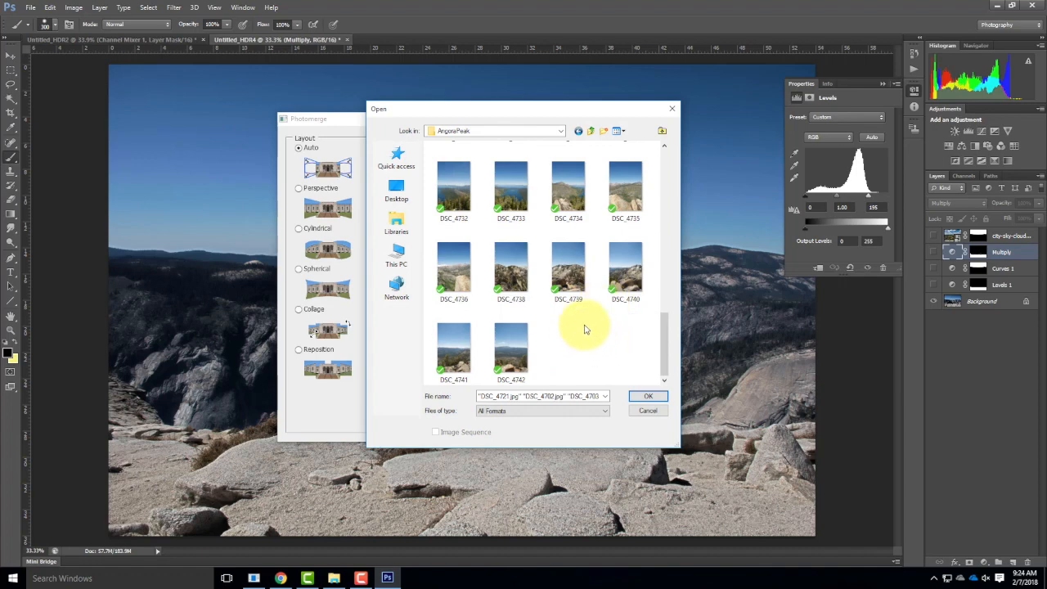
ctrl+click(455, 187)
ctrl+click(517, 186)
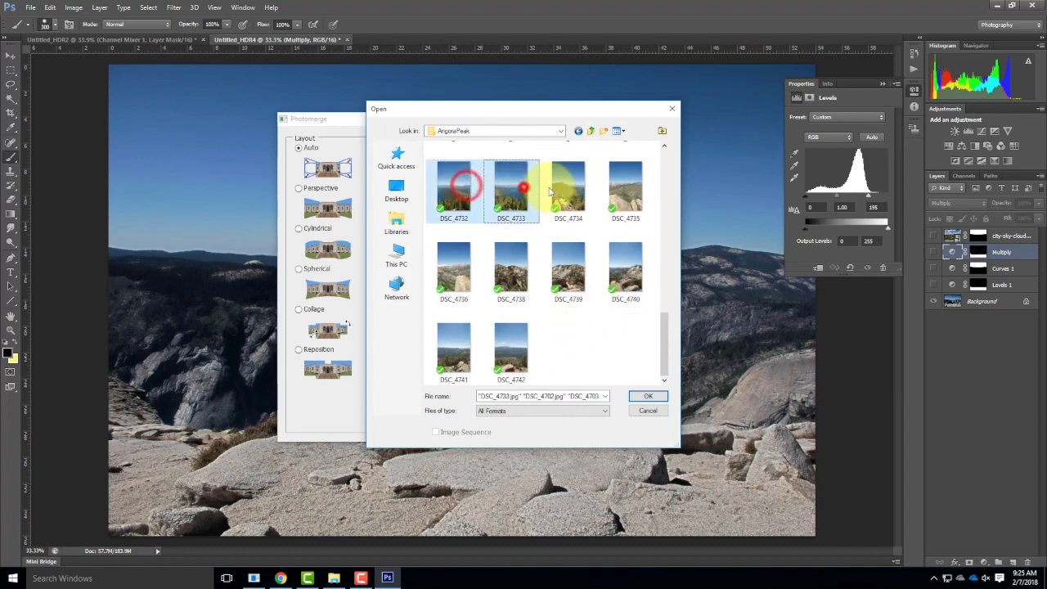
ctrl+click(571, 192)
ctrl+click(637, 198)
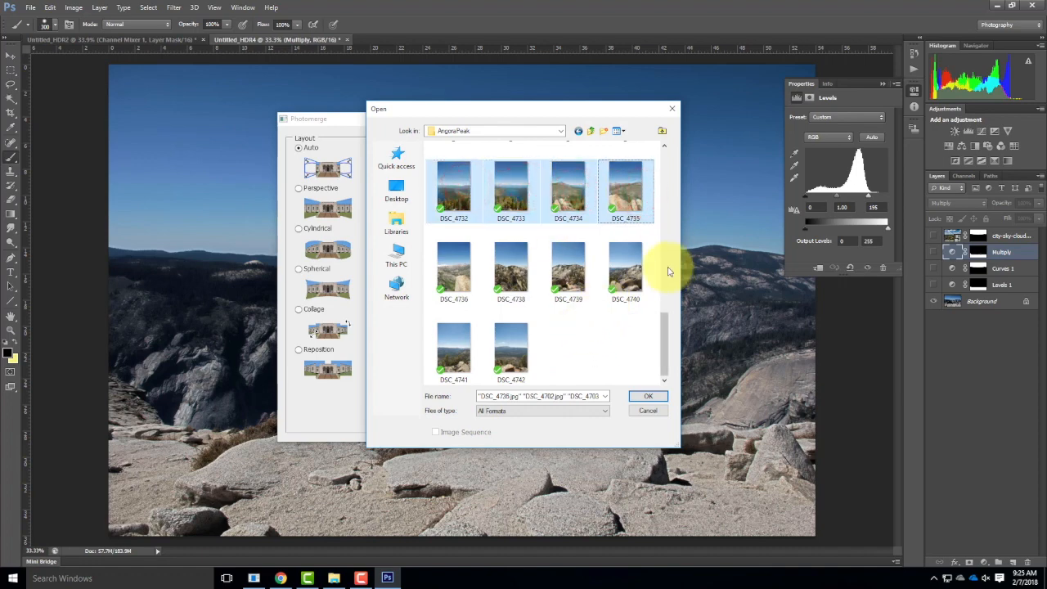
click(645, 398)
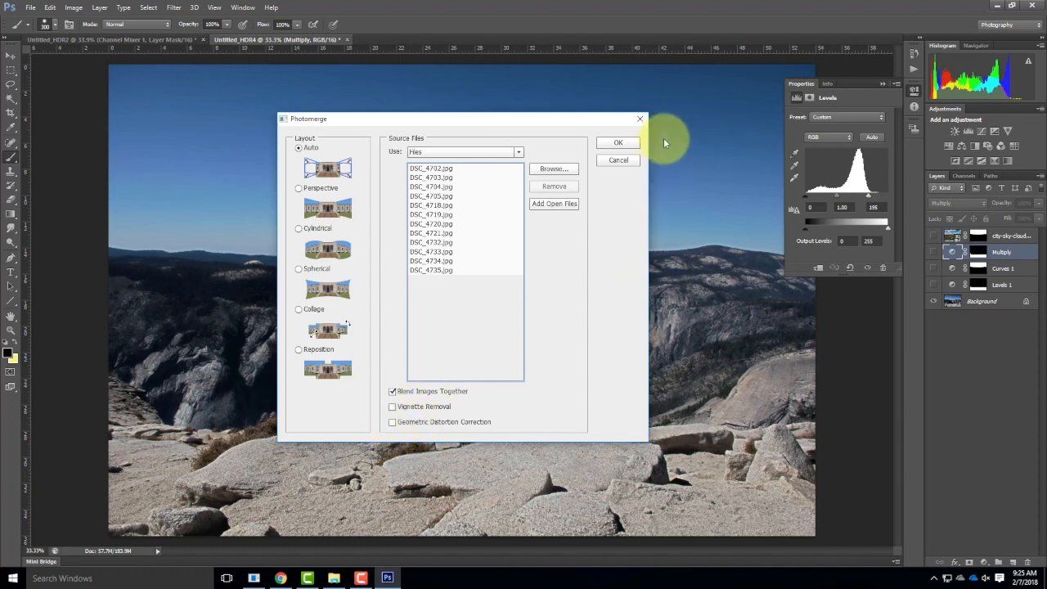
click(614, 145)
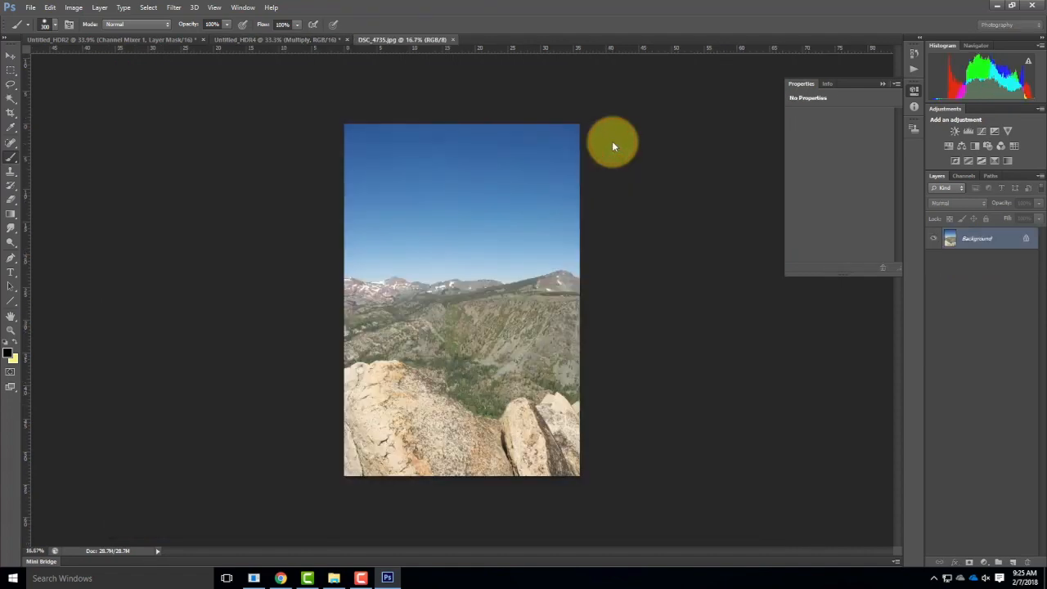
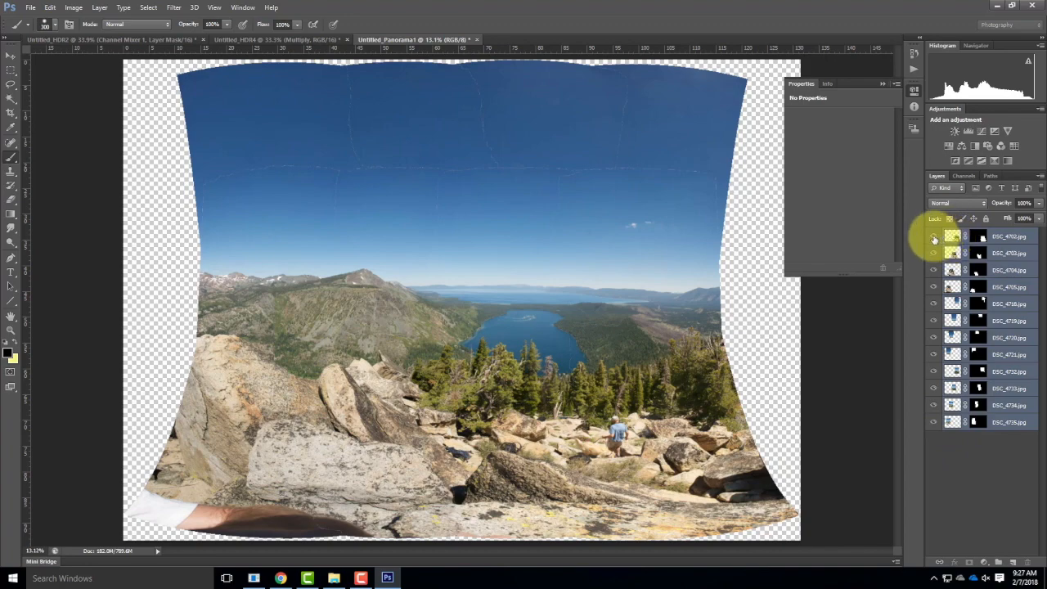
Hide all layers above DSC_4735.jpg, and temporarily disable that layer's mask to view its full photo.
drag(935, 239, 935, 405)
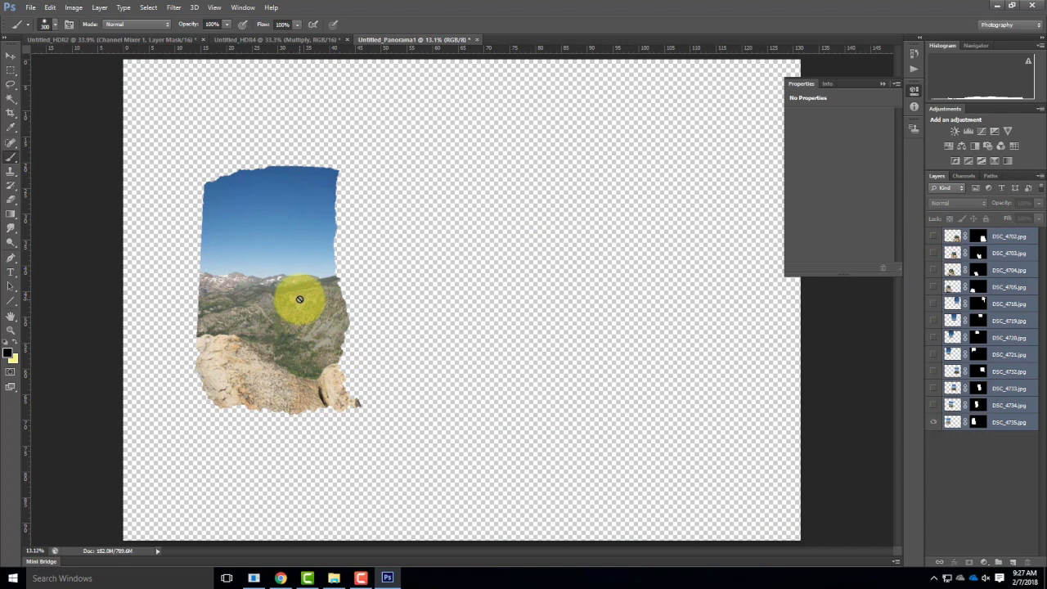
click(1012, 425)
right_click(978, 422)
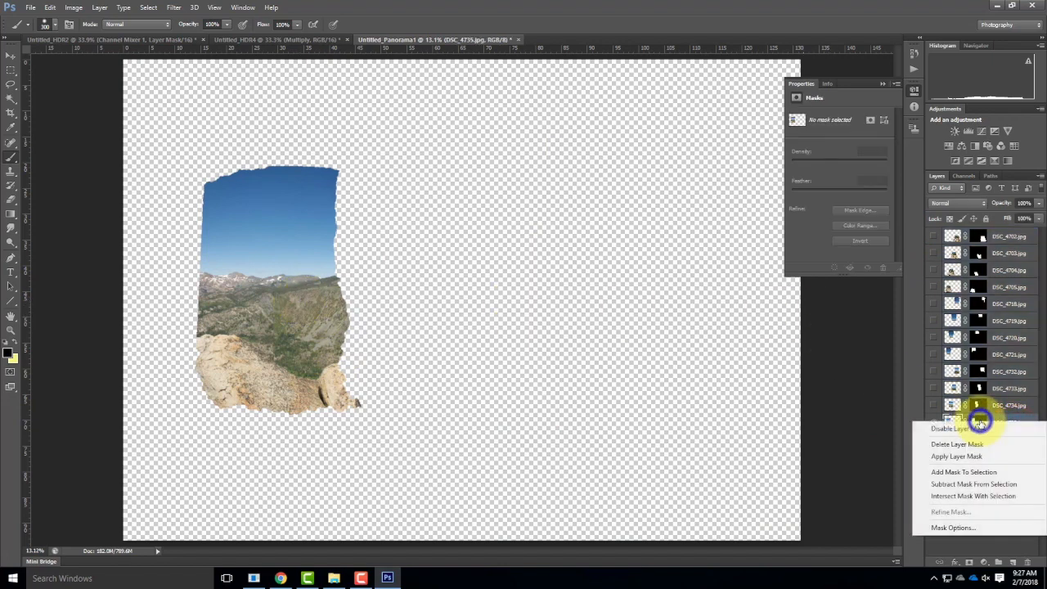
click(979, 429)
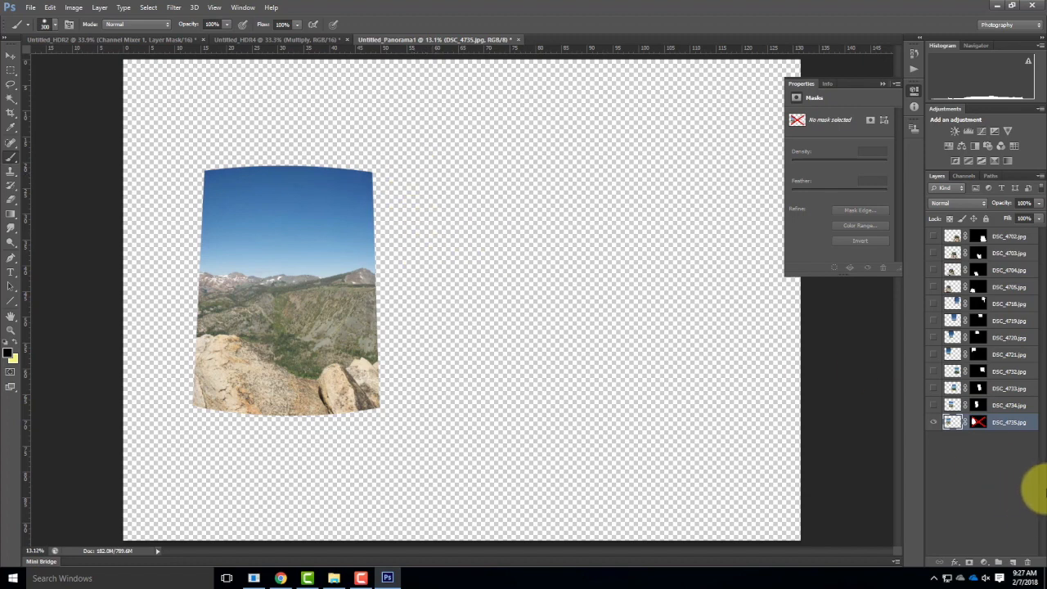
right_click(978, 421)
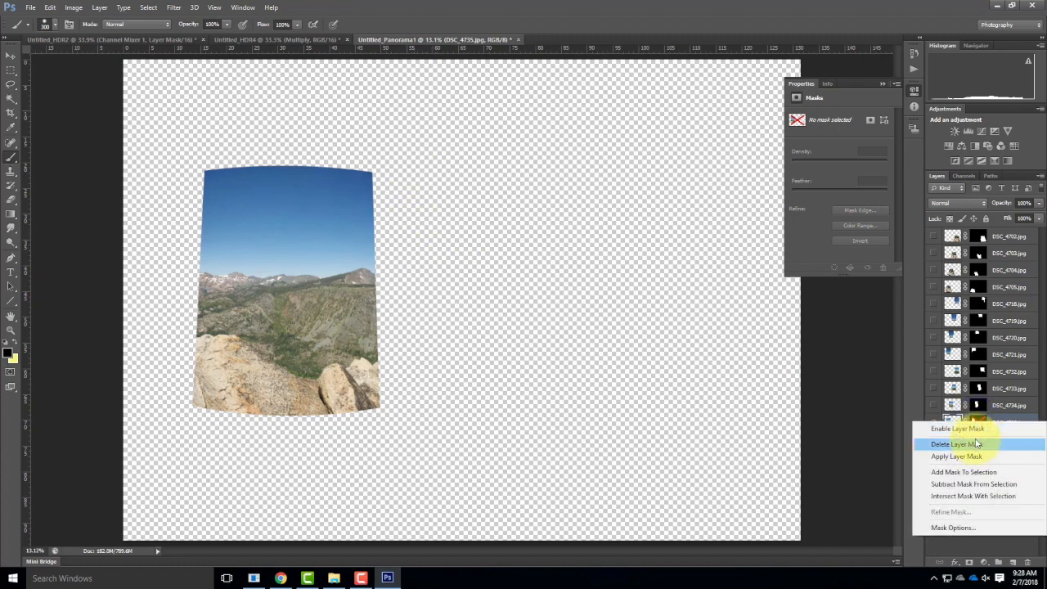
click(976, 431)
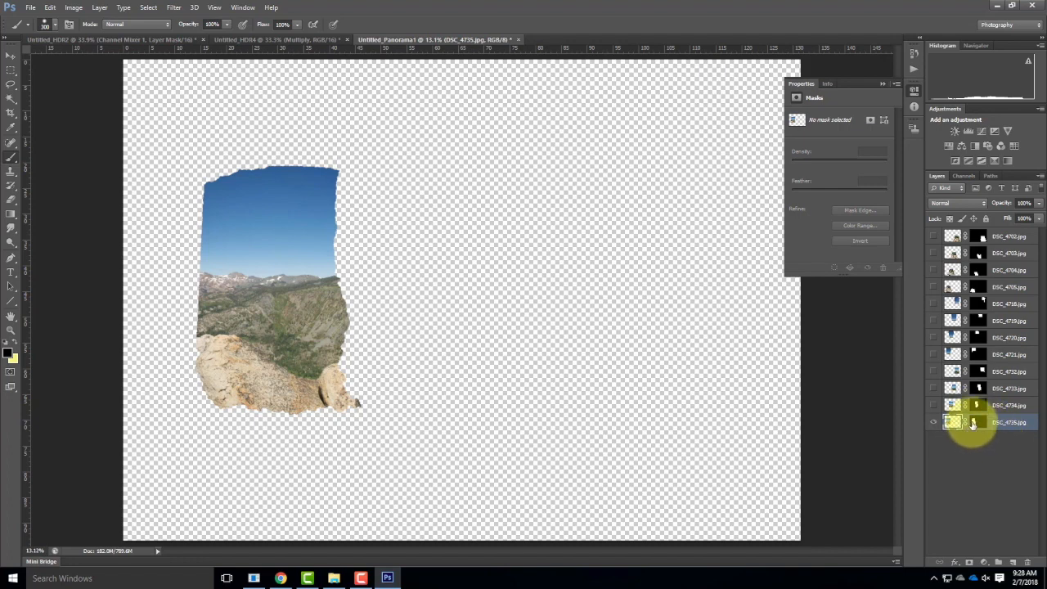
Show layer DSC_4734.jpg and disable the layer masks of both DSC_4734.jpg and DSC_4735.jpg.
click(935, 405)
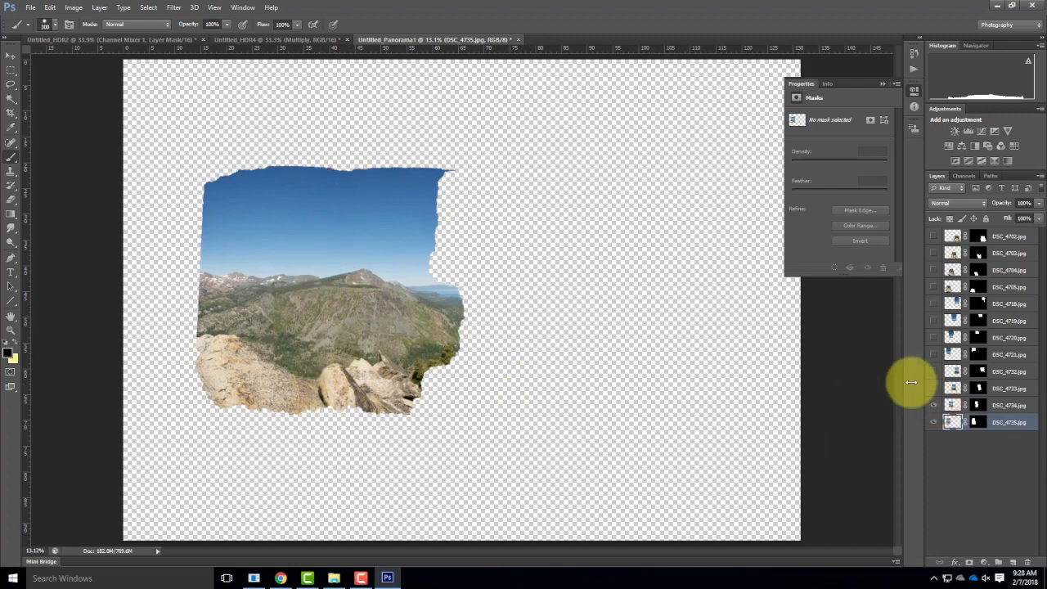
click(980, 405)
right_click(978, 401)
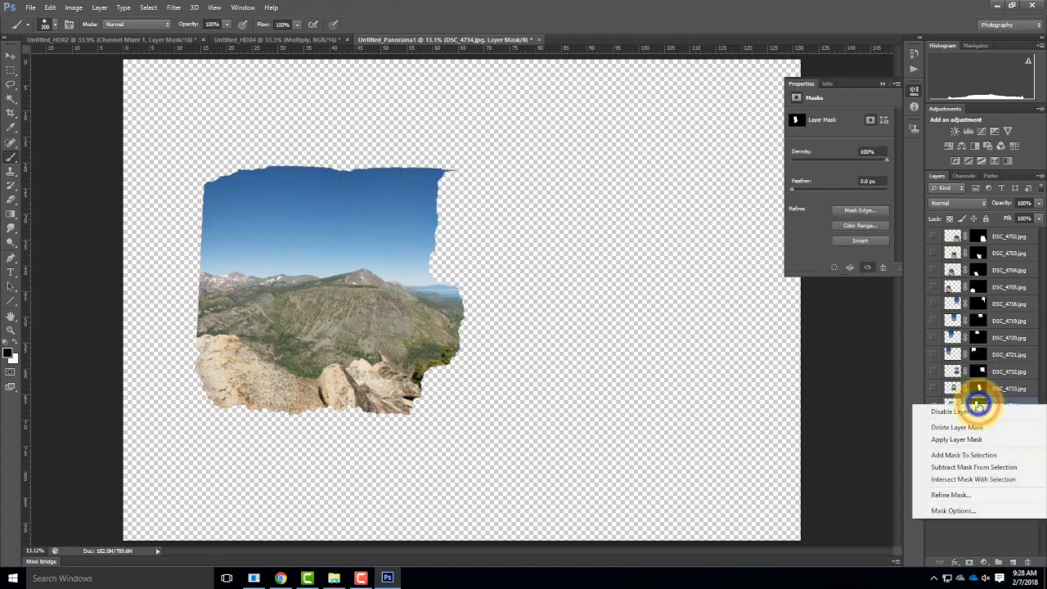
click(974, 412)
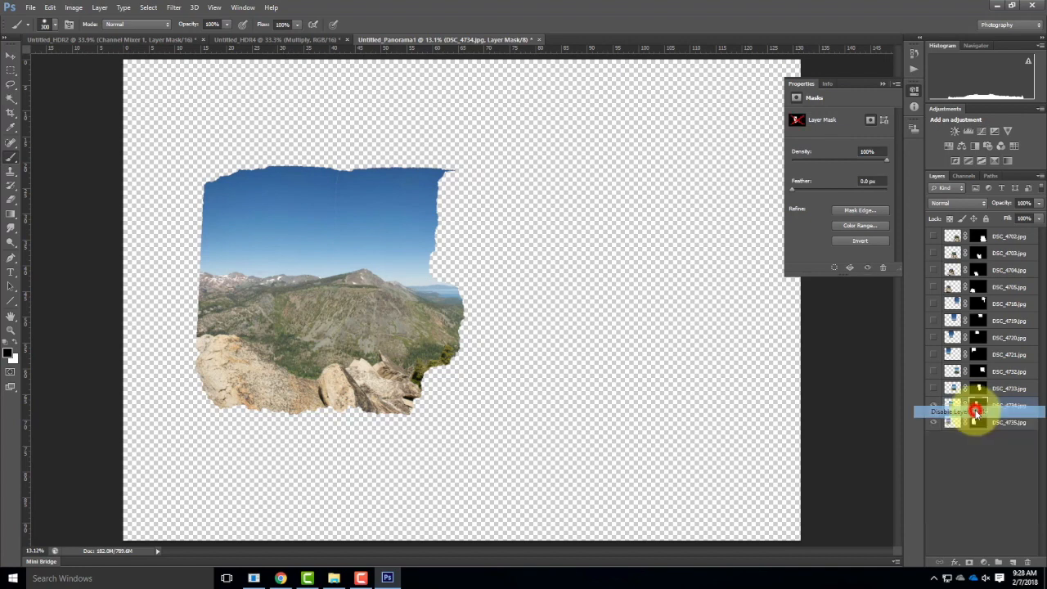
right_click(979, 422)
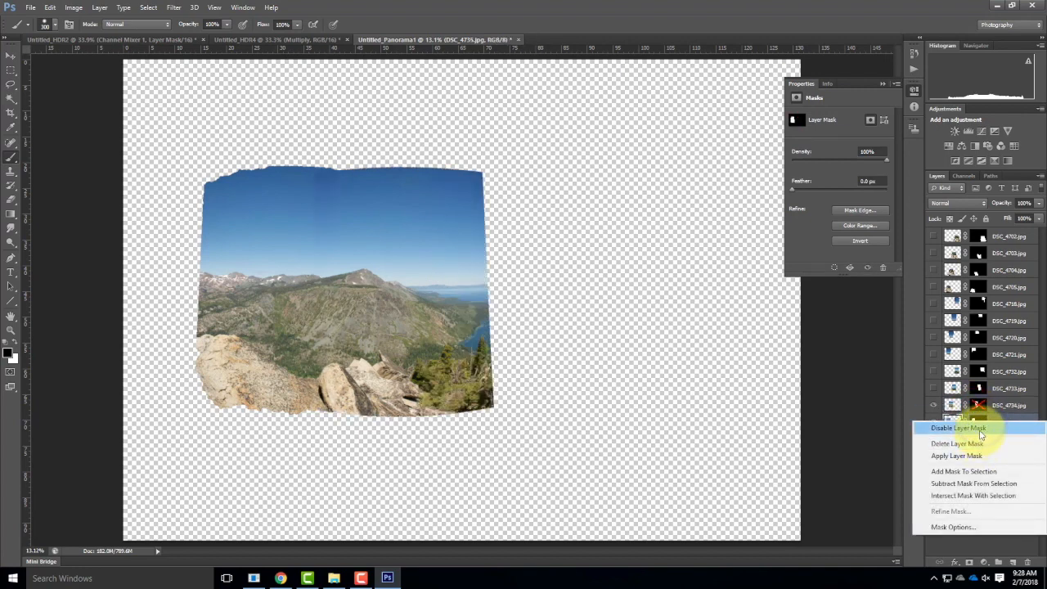
click(979, 429)
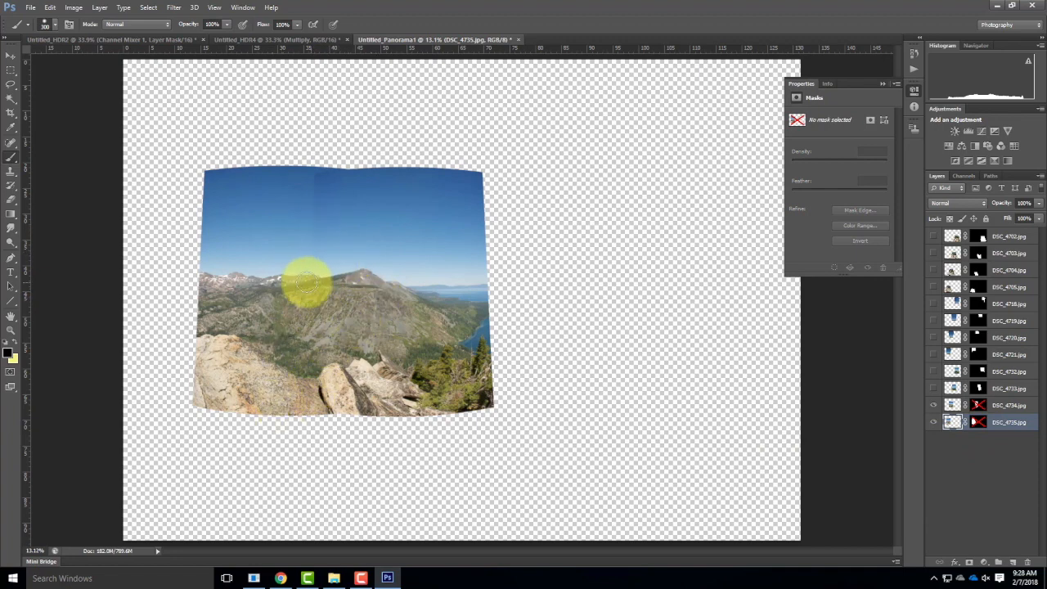
Examine the seam between the two unmasked photos along the mountain ridge at 200% zoom, and activate the Move tool.
key(ctrl+equal)
key(ctrl+equal)
key(ctrl+equal)
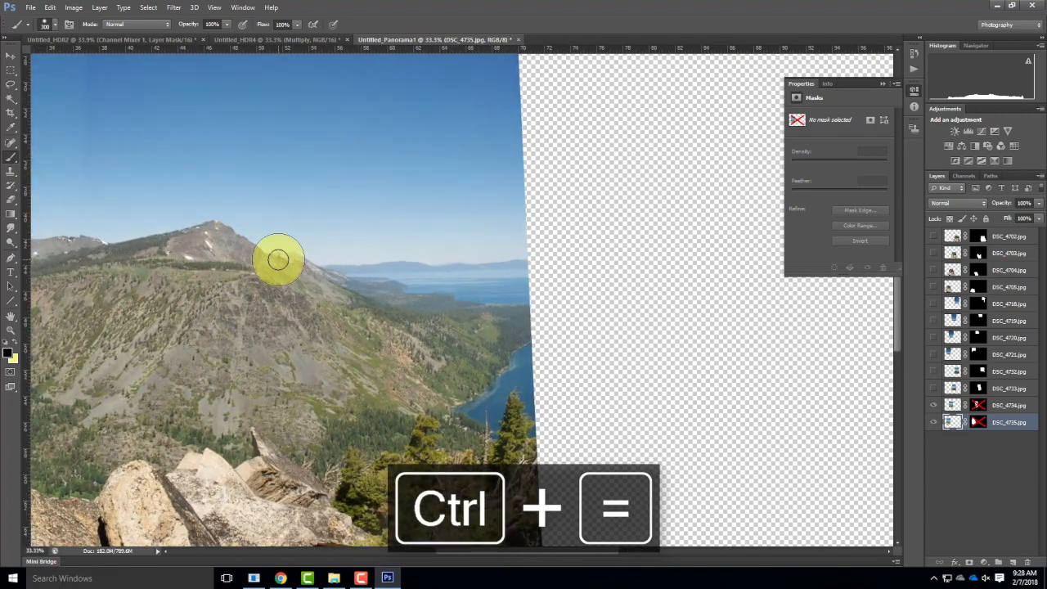
drag(140, 182, 498, 257)
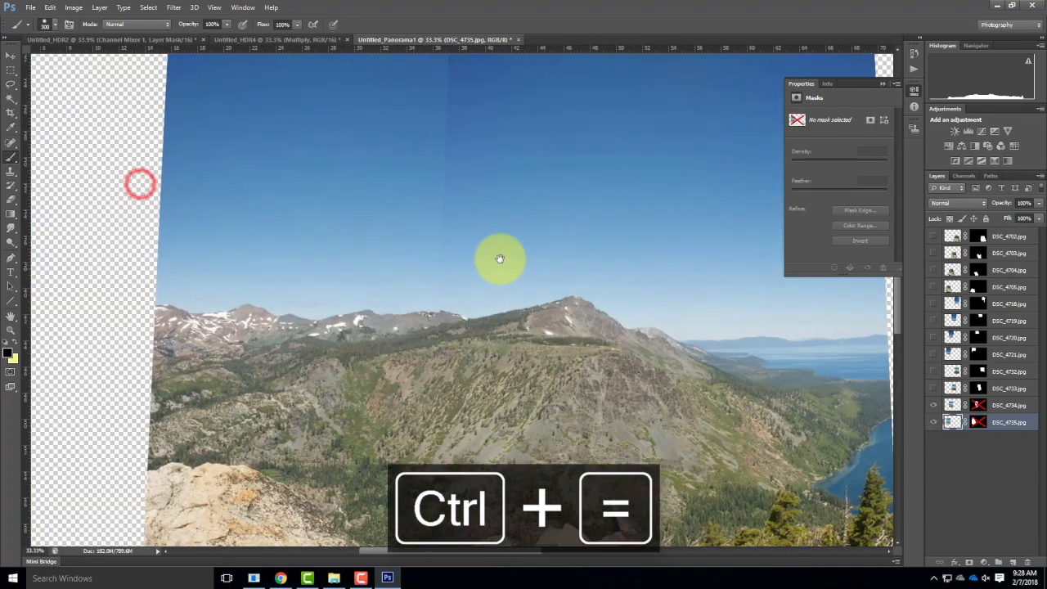
key(ctrl+equal)
key(ctrl+equal)
key(ctrl+equal)
key(ctrl+equal)
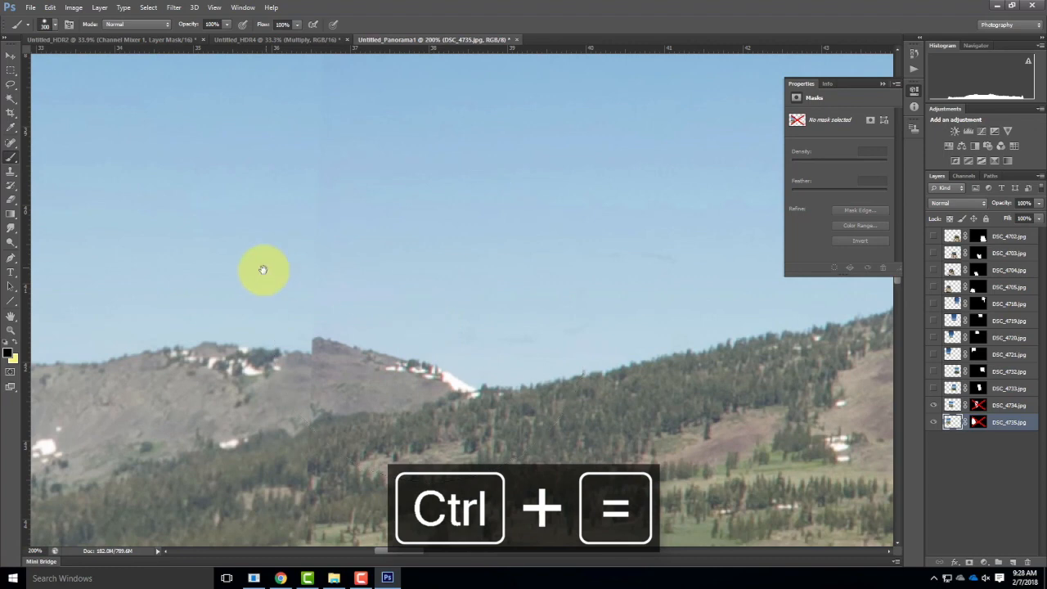
drag(262, 269, 393, 182)
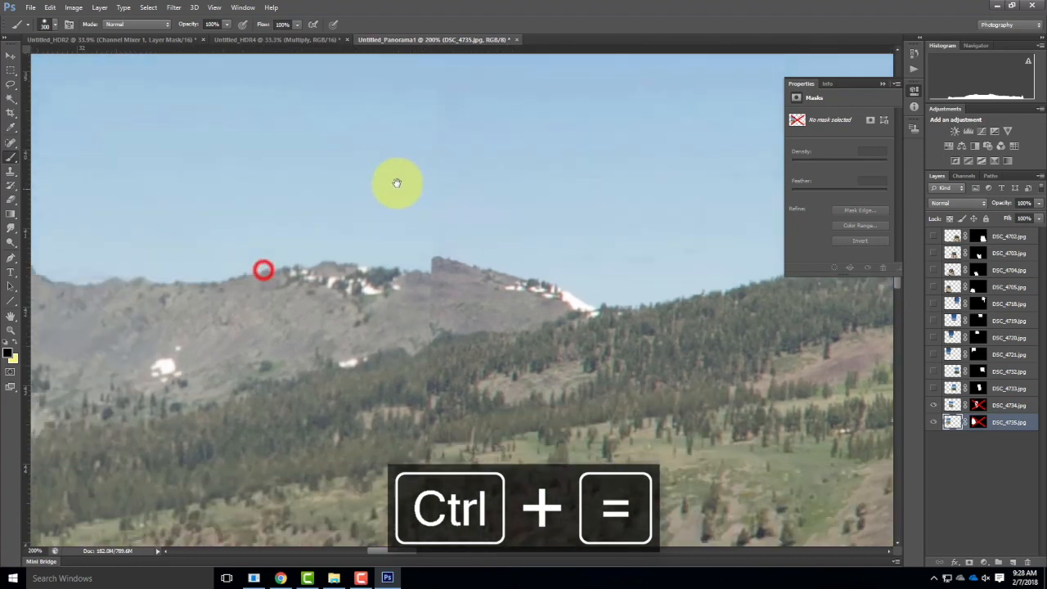
click(12, 56)
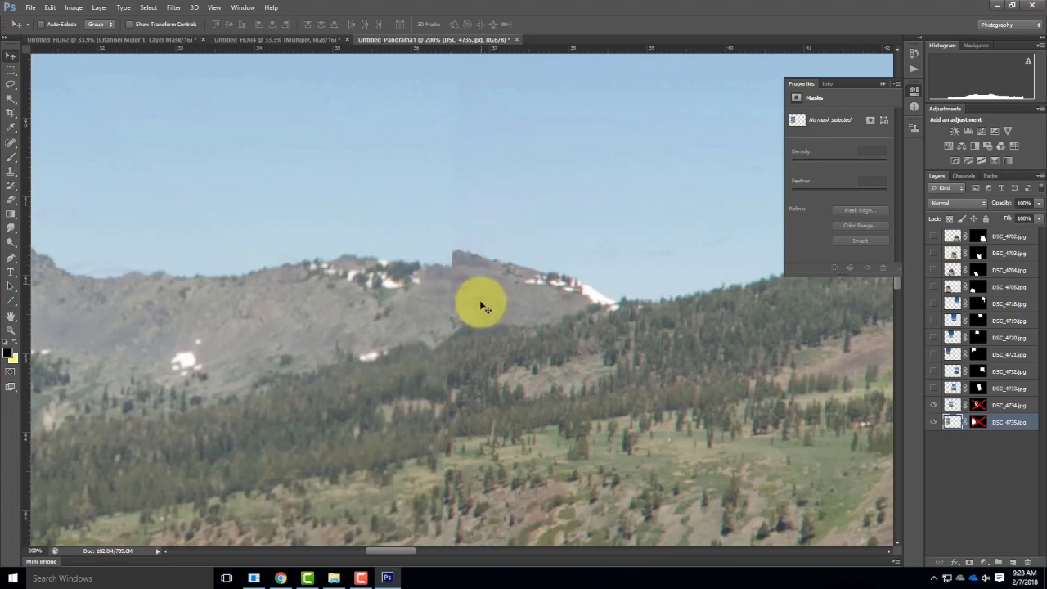
Re-enable the mask of DSC_4734.jpg and toggle the layer's visibility to compare the ridge blend, leaving the layer shown.
right_click(978, 406)
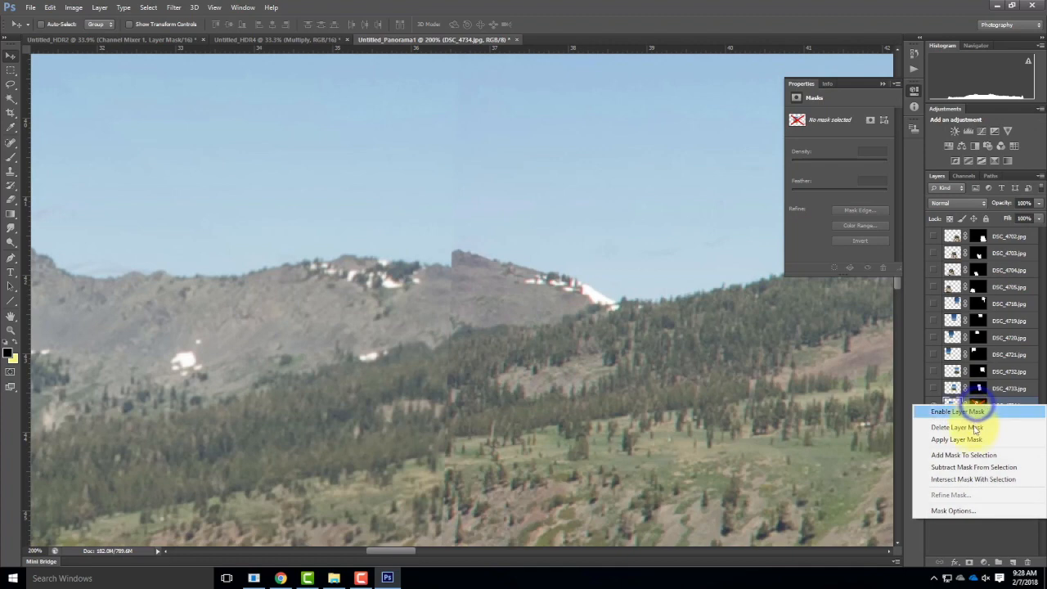
click(971, 411)
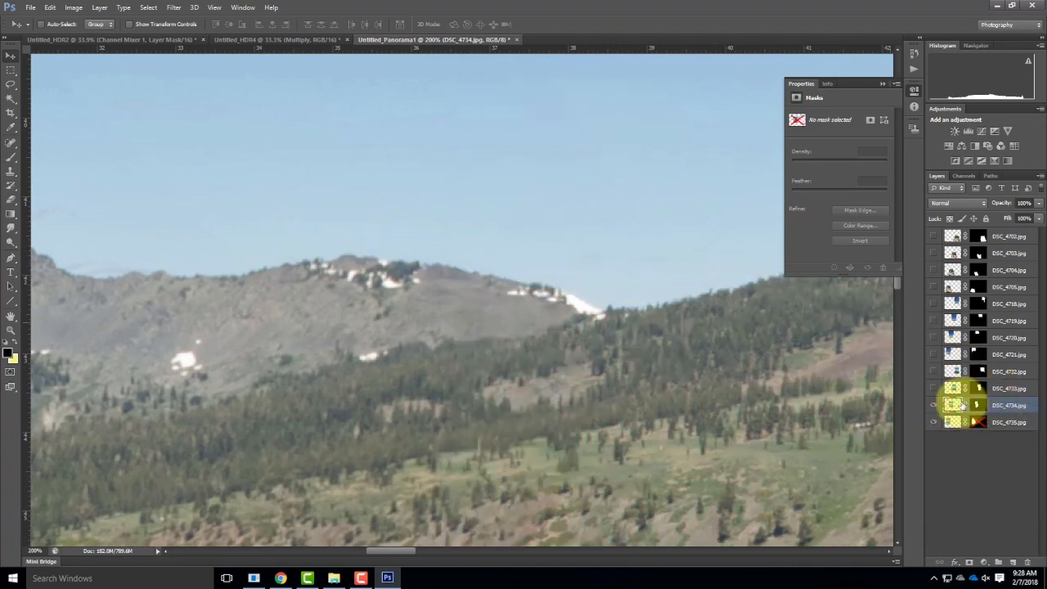
click(936, 406)
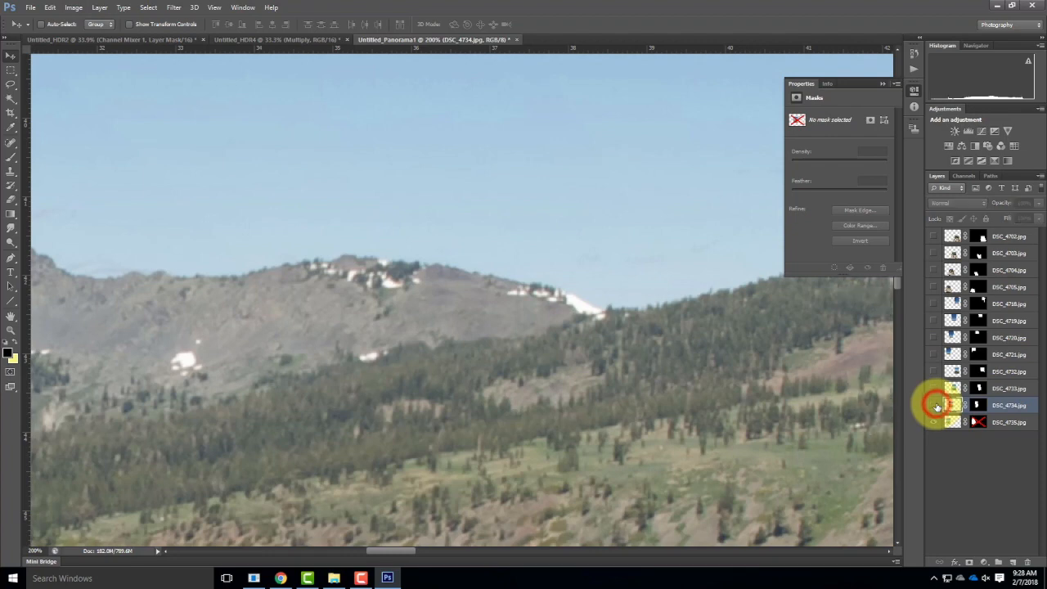
drag(717, 333, 452, 327)
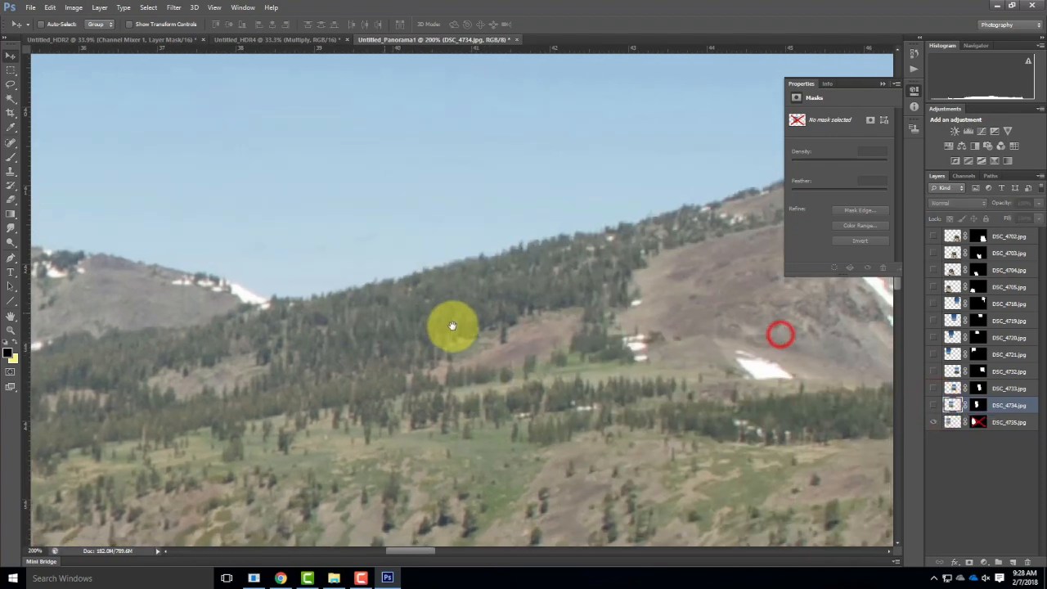
click(933, 406)
click(933, 407)
click(933, 407)
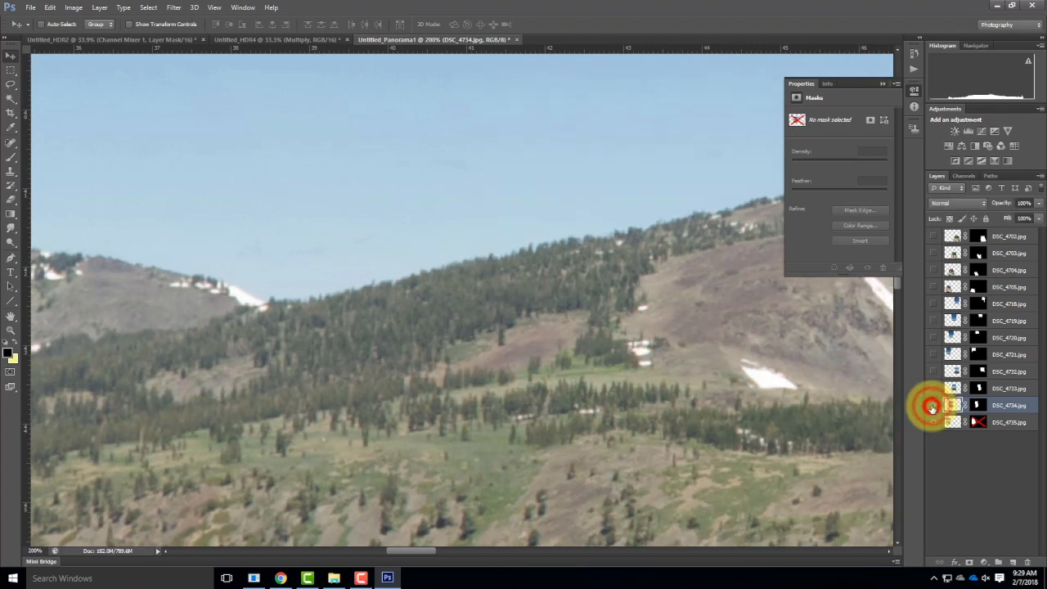
click(933, 407)
click(933, 407)
click(933, 407)
click(932, 407)
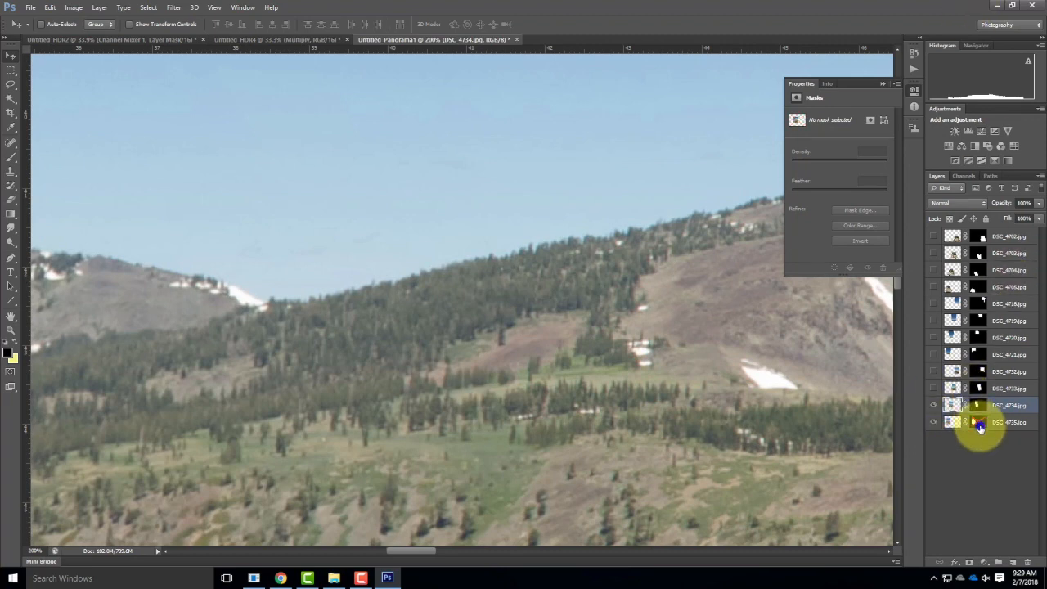
Re-enable the layer mask of DSC_4735.jpg and show layers DSC_4733.jpg and DSC_4732.jpg.
right_click(980, 427)
click(981, 434)
click(935, 389)
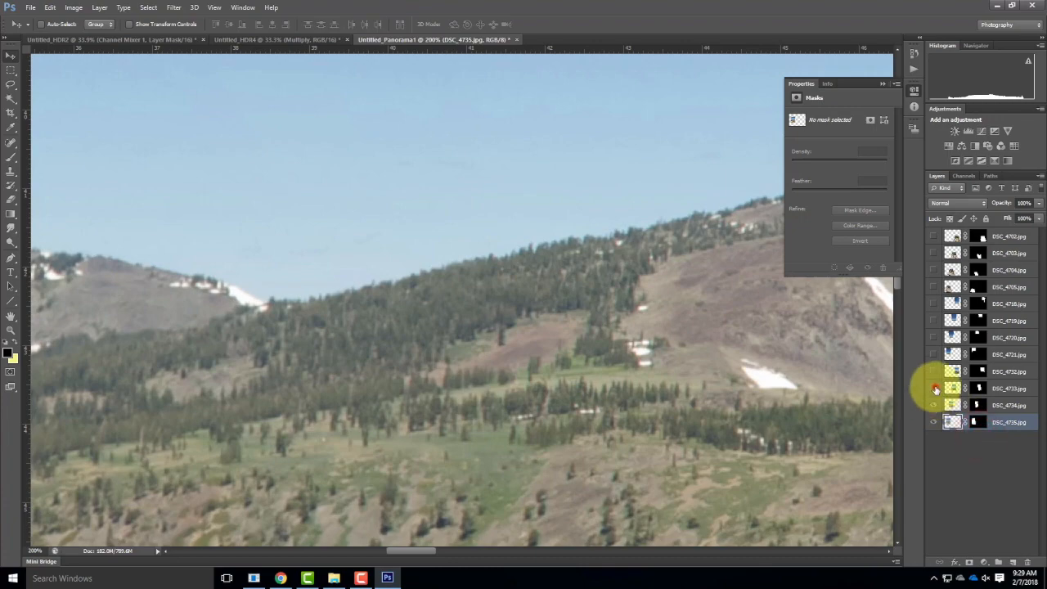
click(933, 373)
key(ctrl+minus)
key(ctrl+minus)
key(ctrl+minus)
key(ctrl+minus)
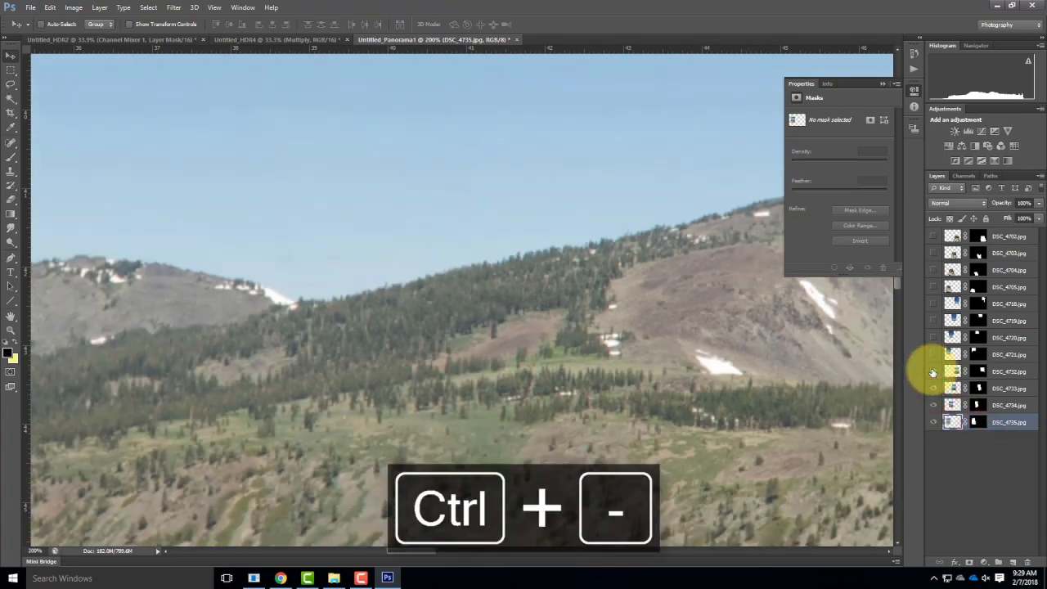
Show the remaining hidden layers, DSC_4721.jpg up through DSC_4702.jpg, and look over the whole AngoraPeak panorama.
key(ctrl+minus)
key(ctrl+minus)
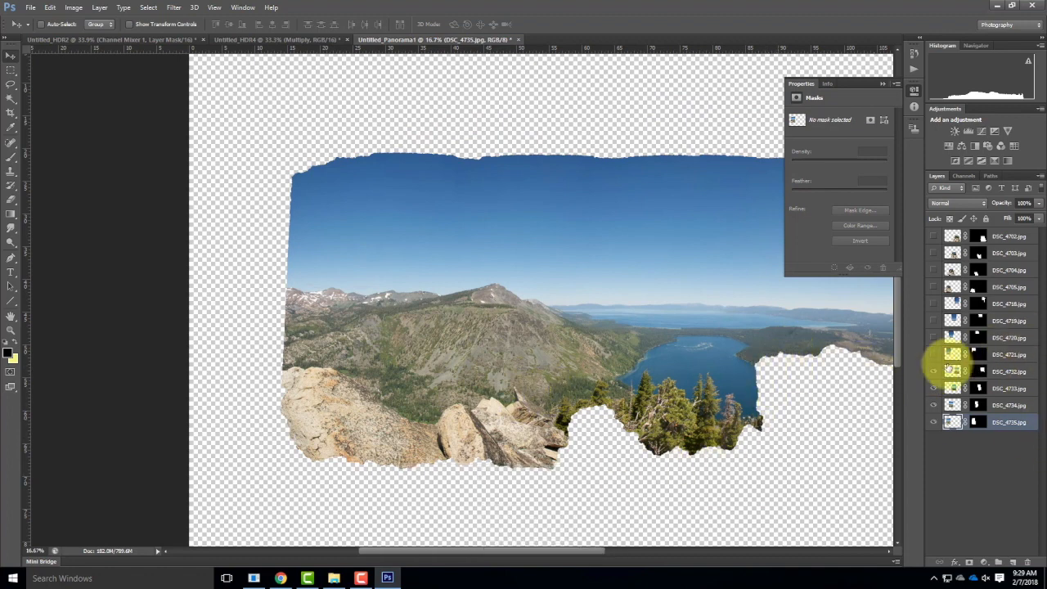
click(933, 354)
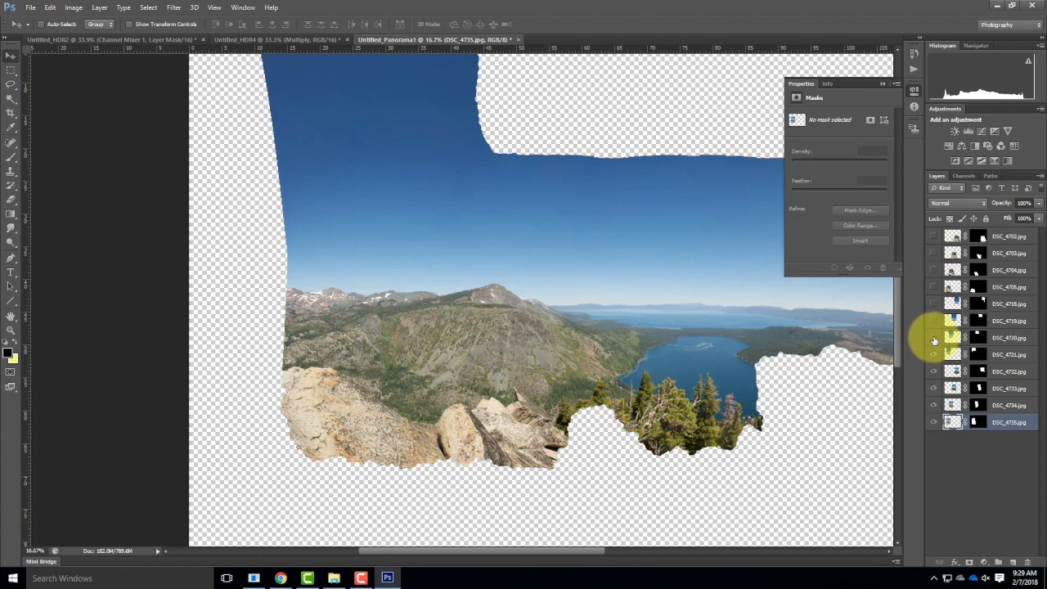
click(933, 337)
click(934, 321)
click(934, 303)
click(934, 287)
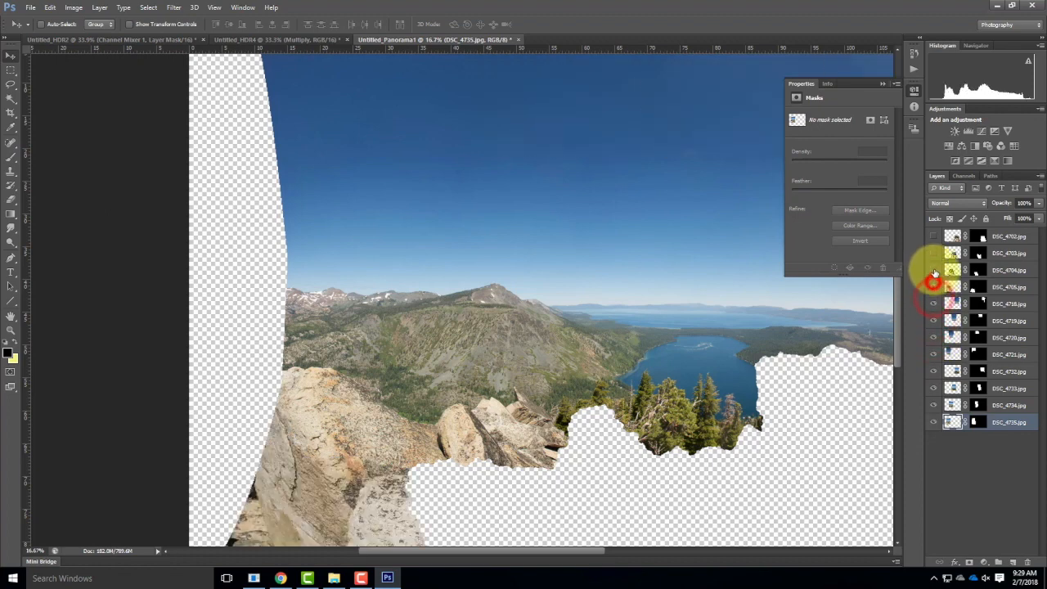
click(934, 270)
click(934, 256)
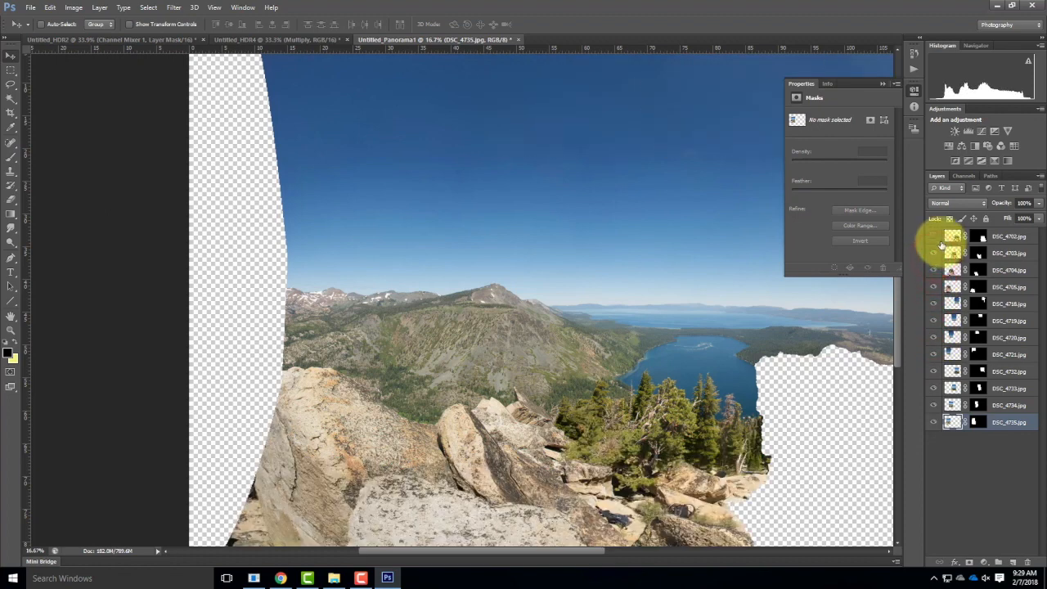
click(934, 236)
scroll(674, 381, down, 5)
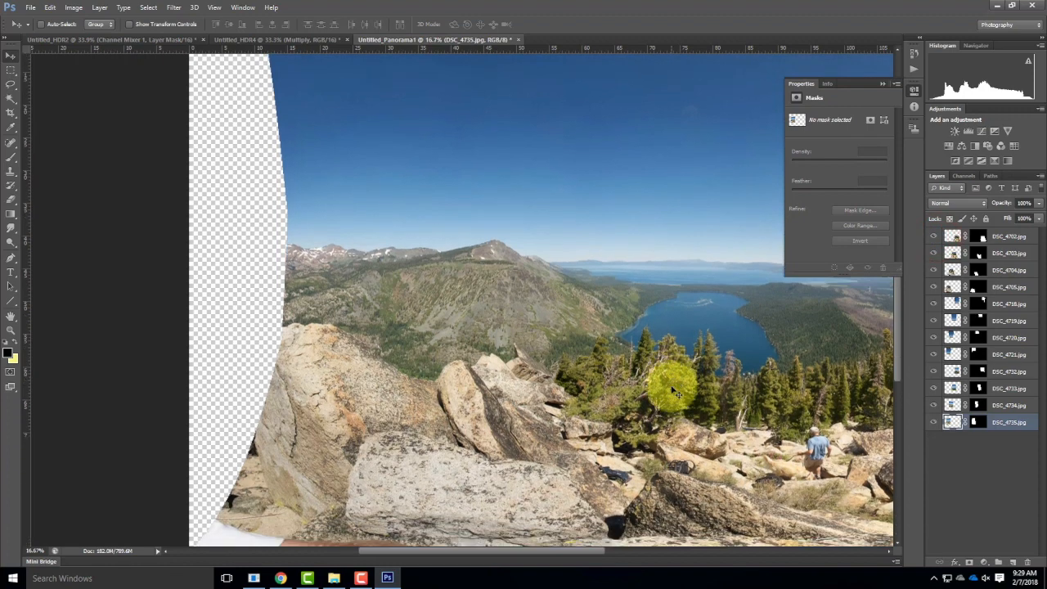
scroll(676, 393, down, 2)
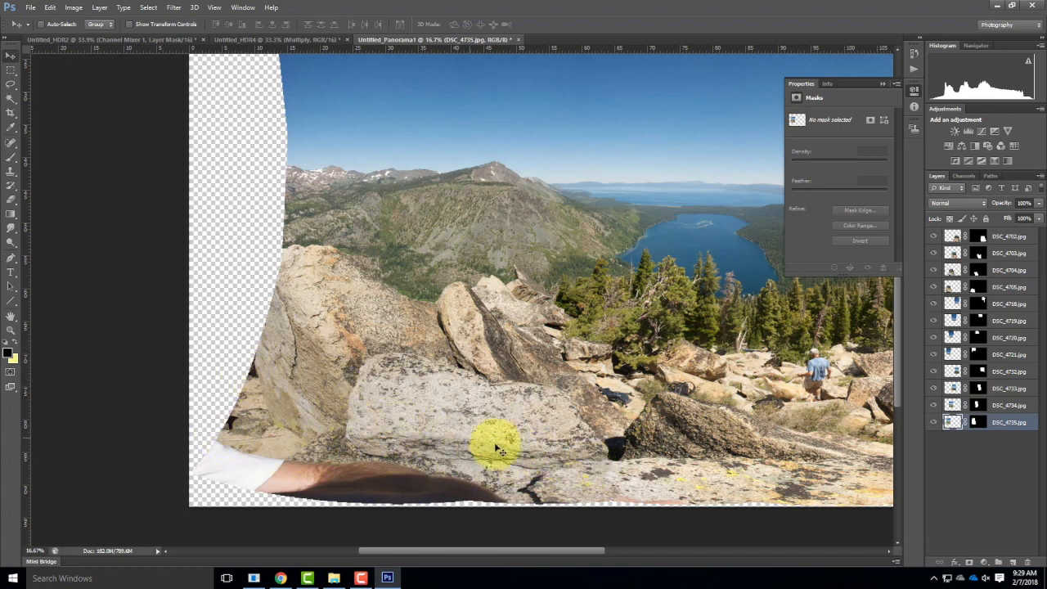
scroll(462, 403, up, 10)
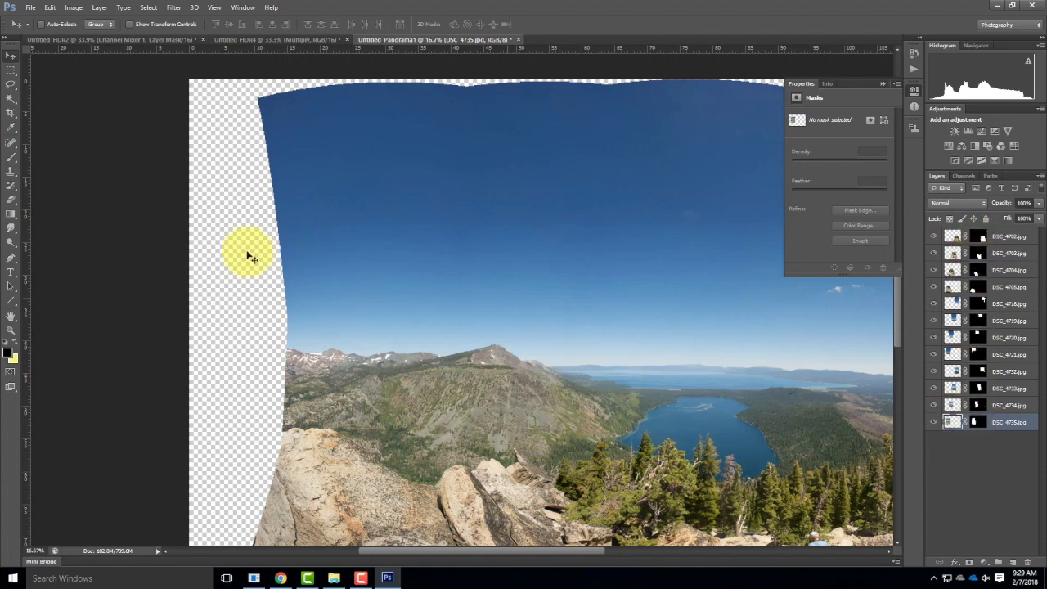
Preview the panorama in Save for Web as a 1000 px wide JPEG, and leave without saving.
click(29, 8)
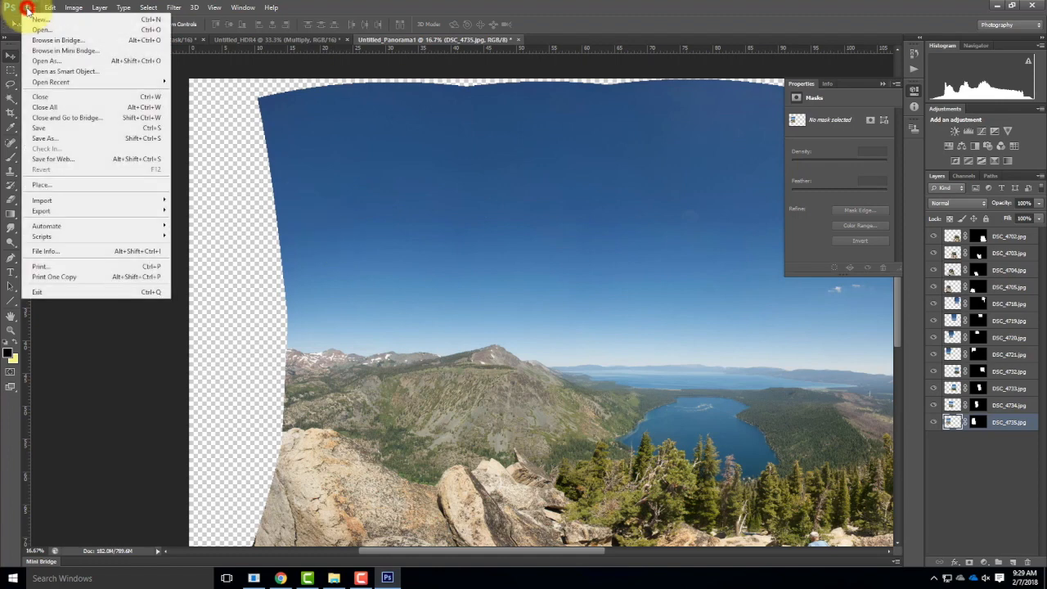
click(86, 159)
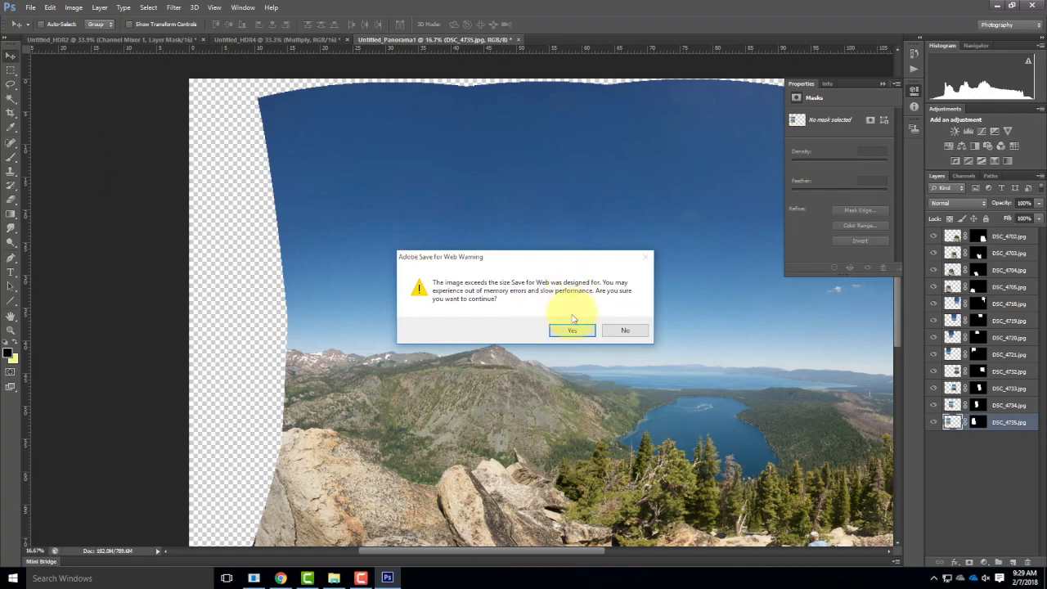
click(571, 332)
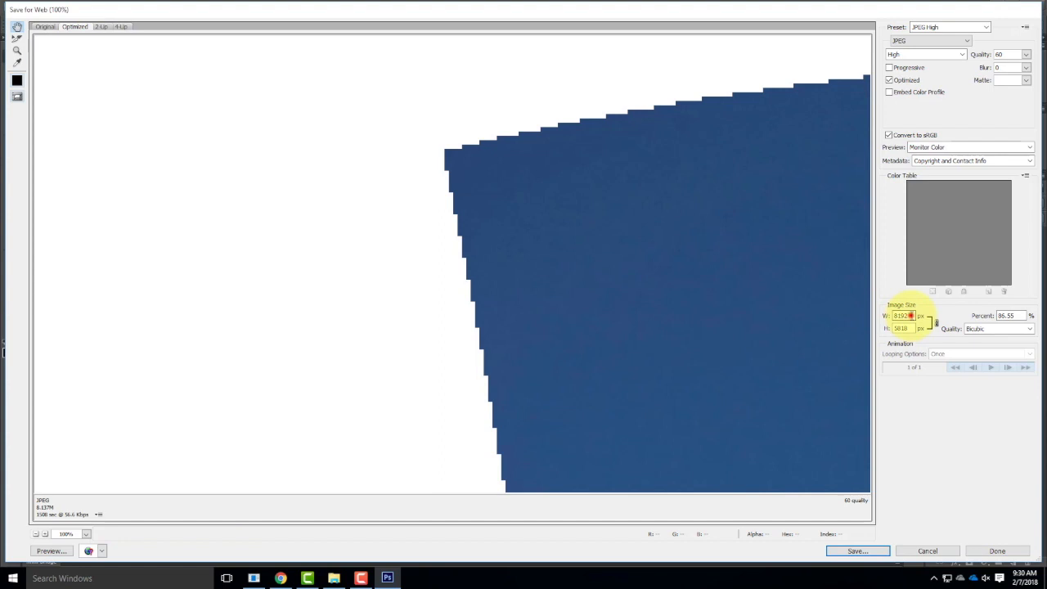
double_click(911, 316)
text(1000)
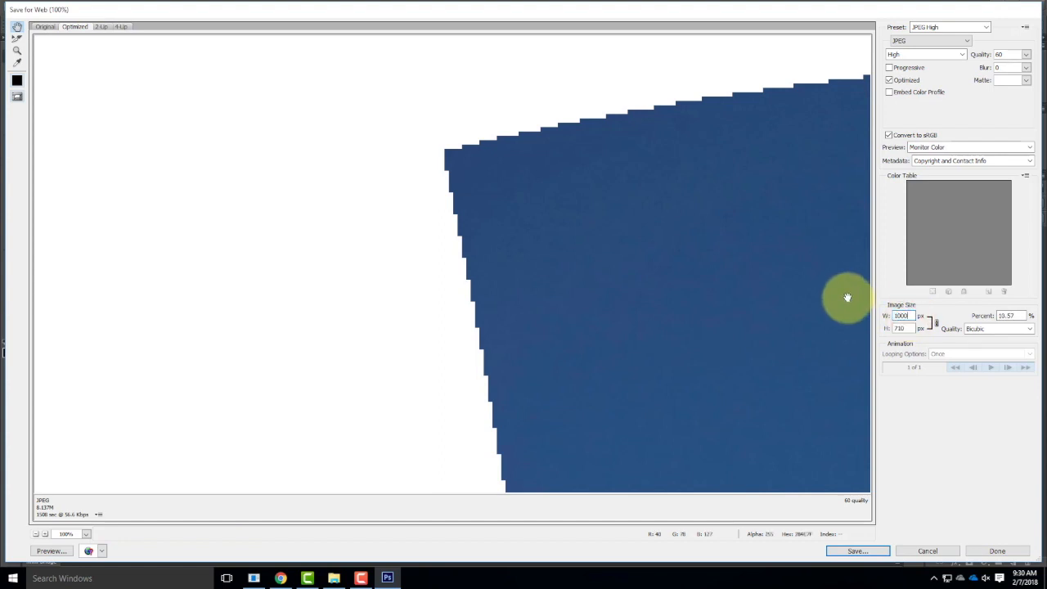
click(905, 328)
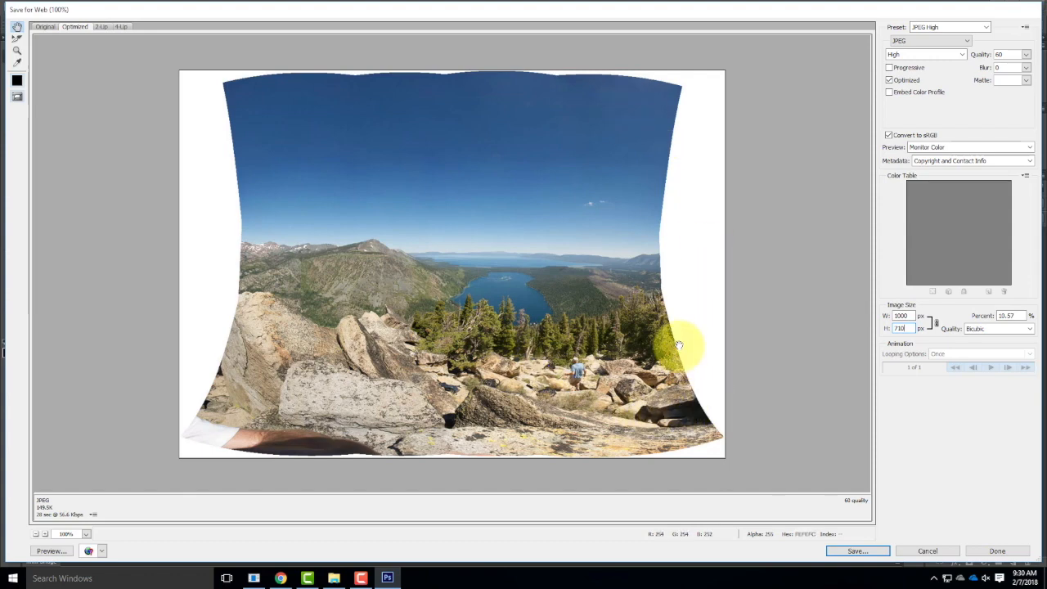
click(941, 553)
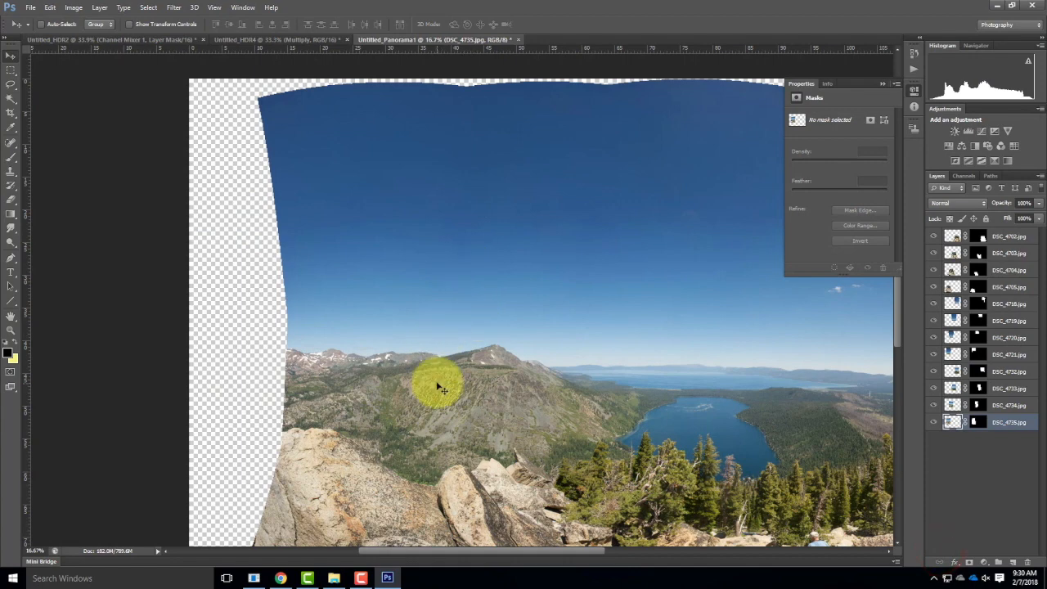
Start a new Photomerge and browse for source files in the ET_Building_Web folder under Panoramas.
click(31, 8)
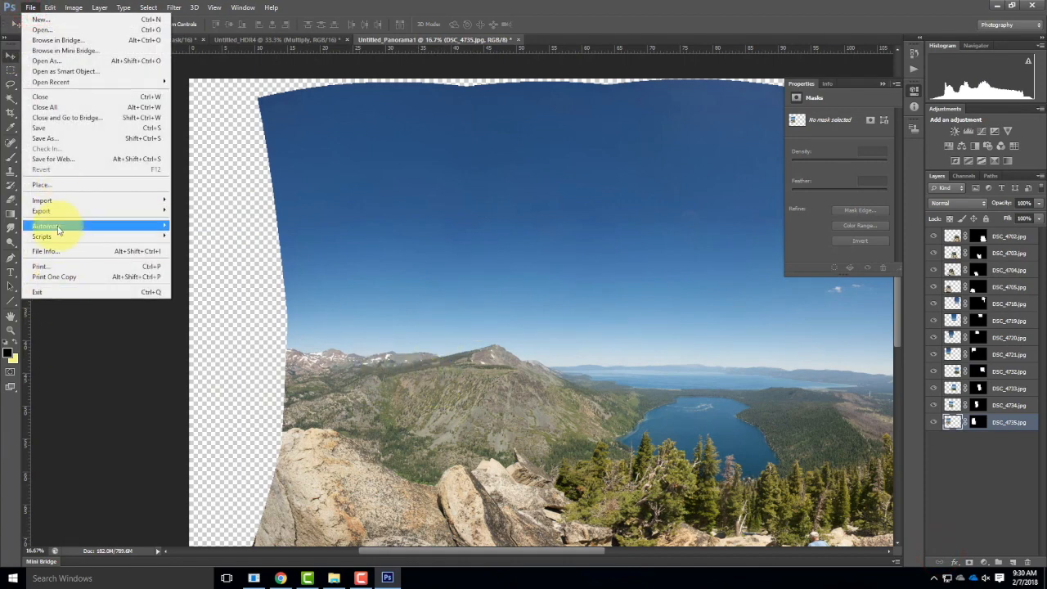
mouse_move(59, 226)
click(196, 333)
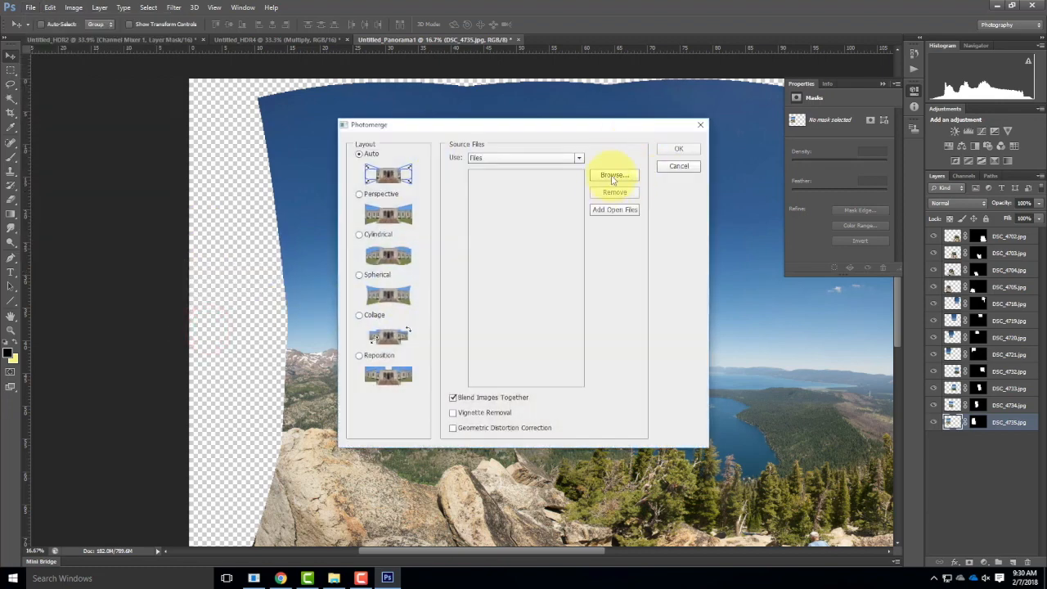
click(614, 176)
click(465, 130)
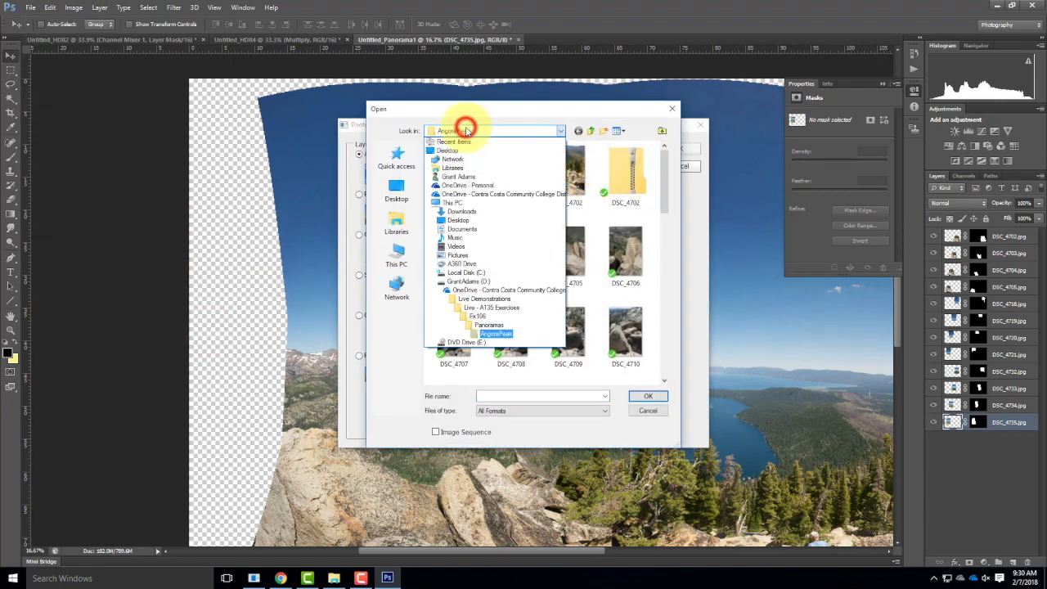
click(488, 325)
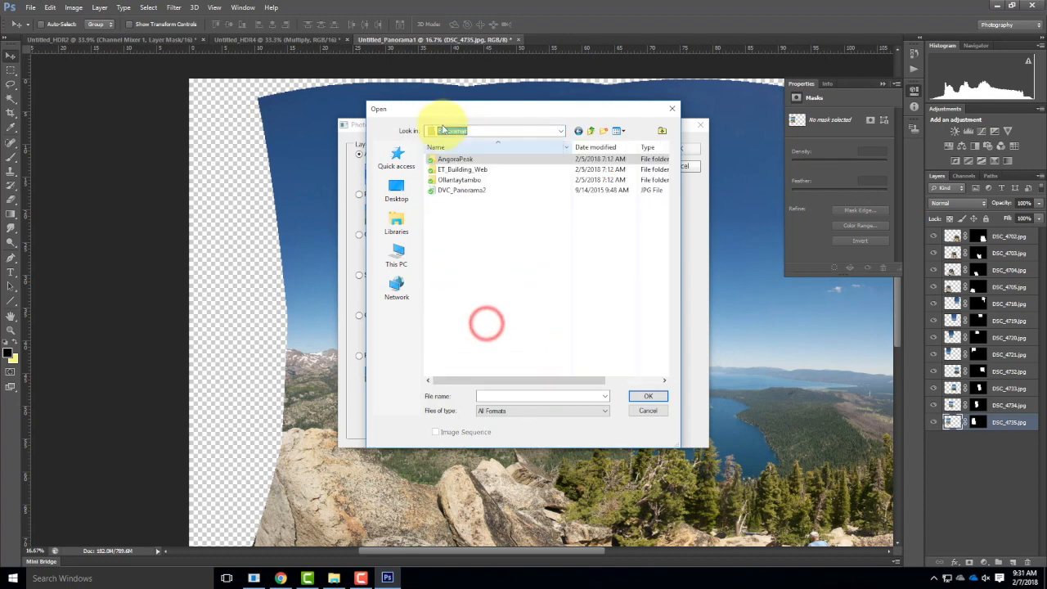
double_click(448, 170)
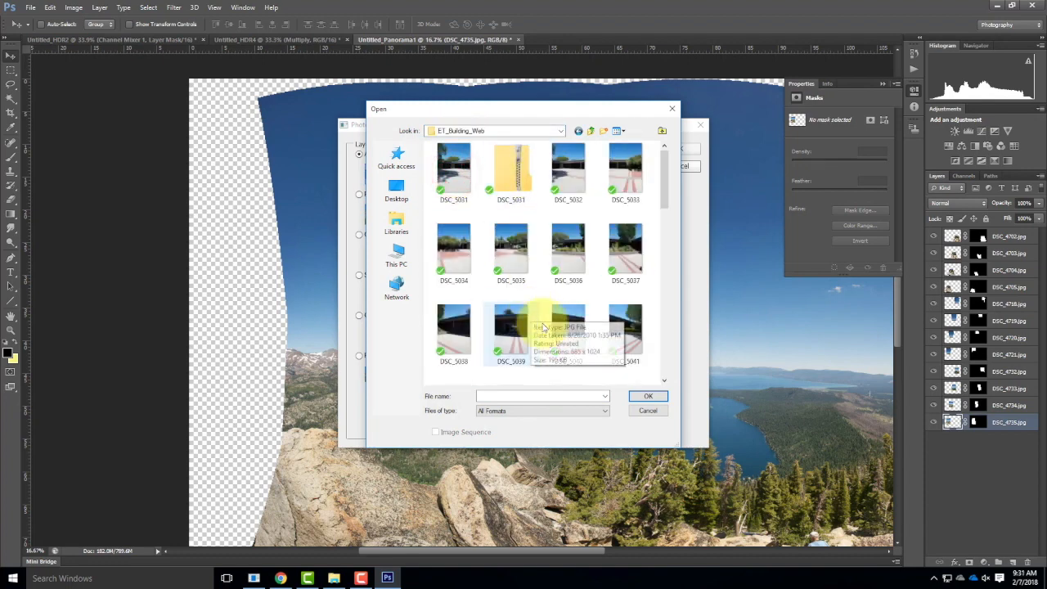
Select the building photos DSC_5031, DSC_5032 and DSC_5033 plus DSC_5047, DSC_5048 and DSC_5049 as source files.
click(633, 174)
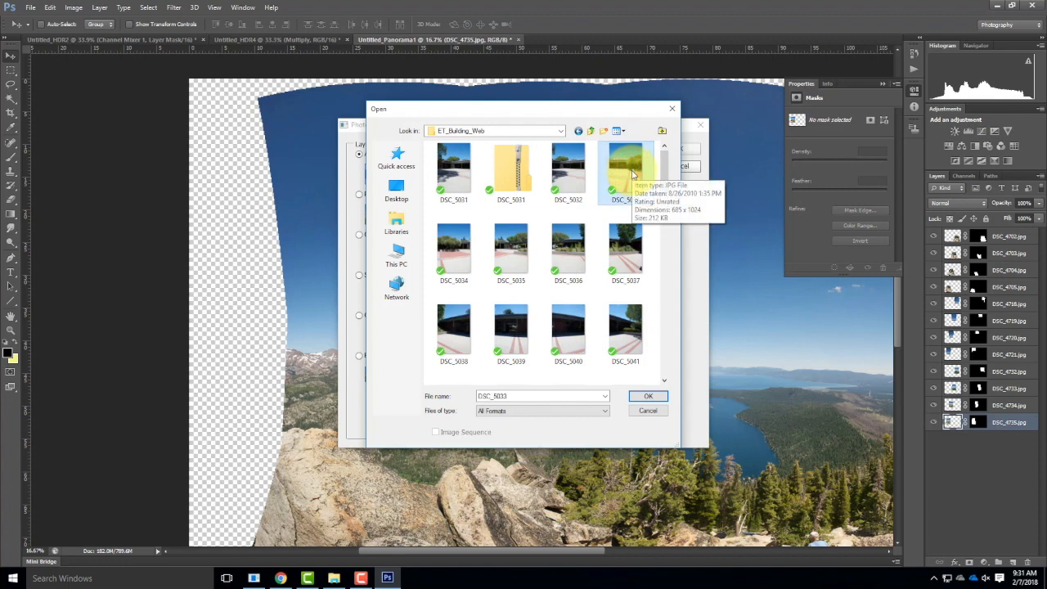
ctrl+click(568, 168)
ctrl+click(454, 168)
scroll(541, 237, down, 2)
scroll(541, 237, down, 3)
scroll(607, 283, up, 2)
ctrl+click(513, 256)
ctrl+click(565, 259)
ctrl+click(632, 259)
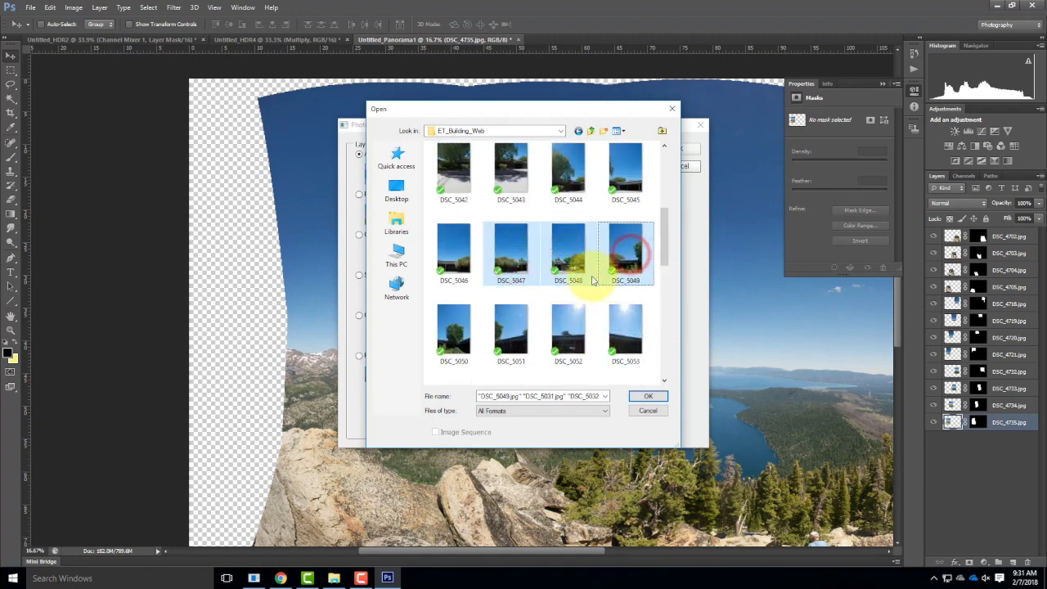
Add ground photos DSC_5059 and DSC_5060 to the selection and merge the files with Auto layout and image blending.
scroll(594, 273, up, 3)
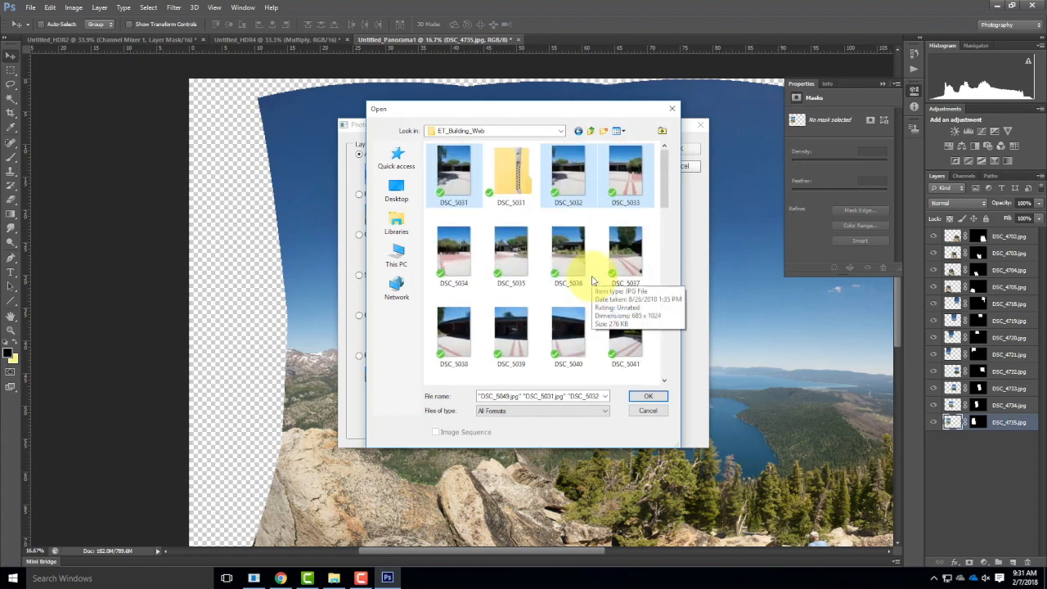
scroll(594, 280, down, 7)
scroll(594, 280, up, 1)
ctrl+click(513, 263)
ctrl+click(571, 264)
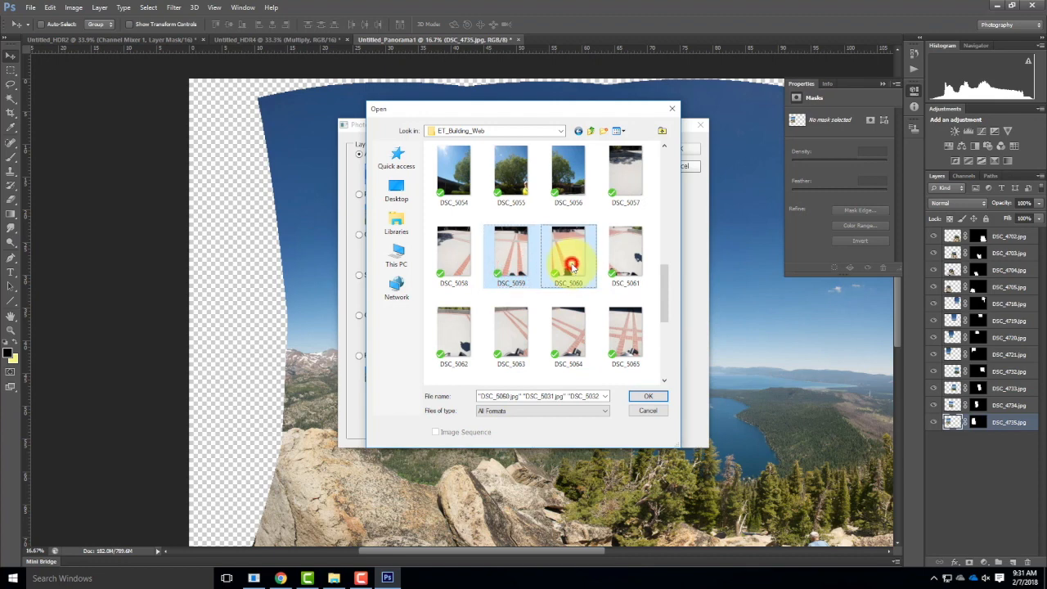
click(649, 396)
click(679, 149)
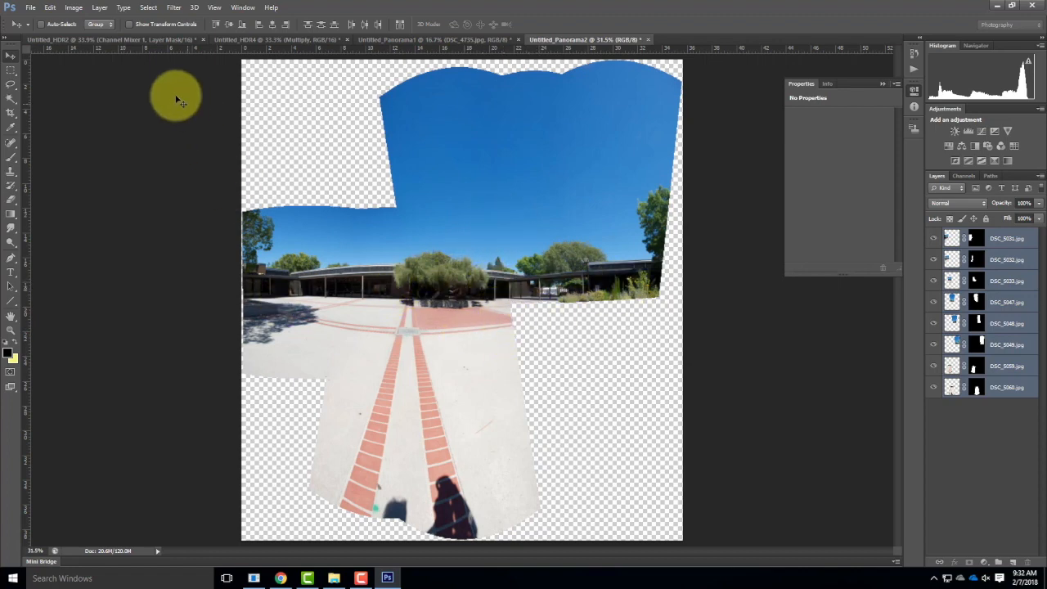
Start another Photomerge and select DSC_5032, DSC_5033, DSC_5034 and the non-adjacent DSC_5039 from the ET_Building_Web folder.
click(29, 8)
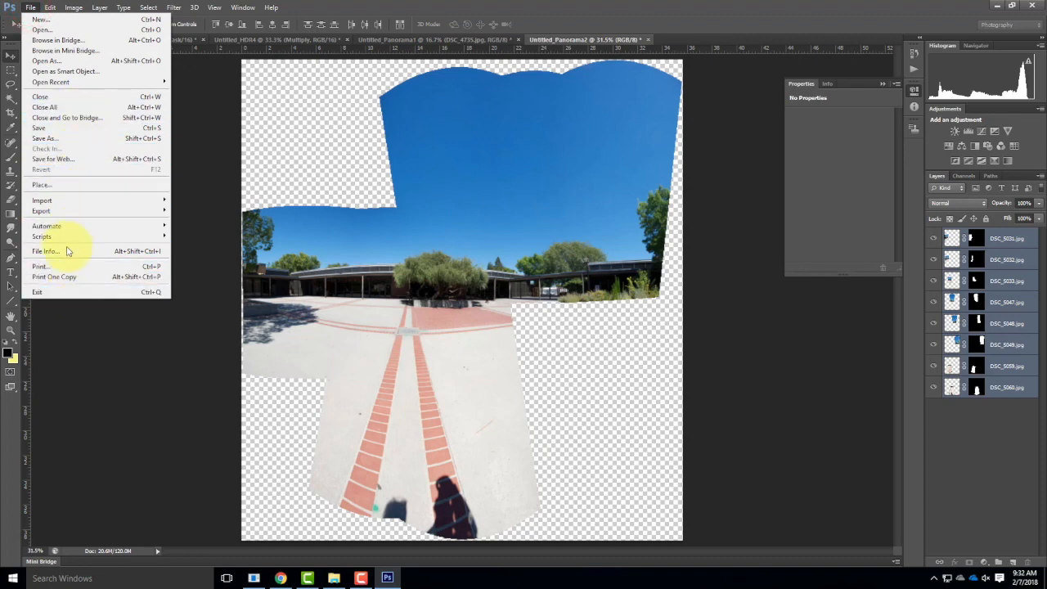
mouse_move(71, 227)
click(199, 334)
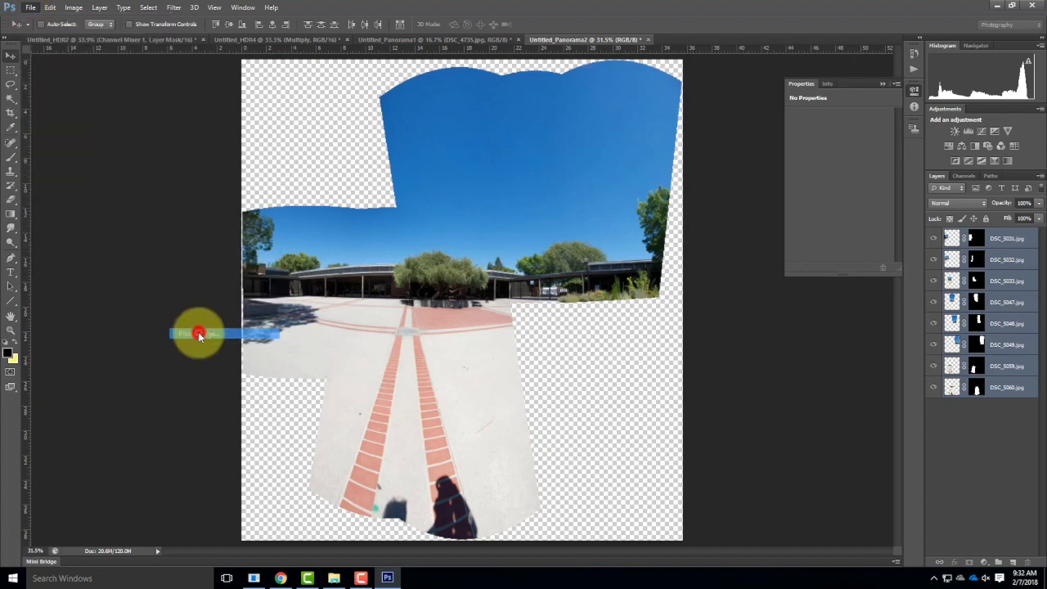
click(625, 175)
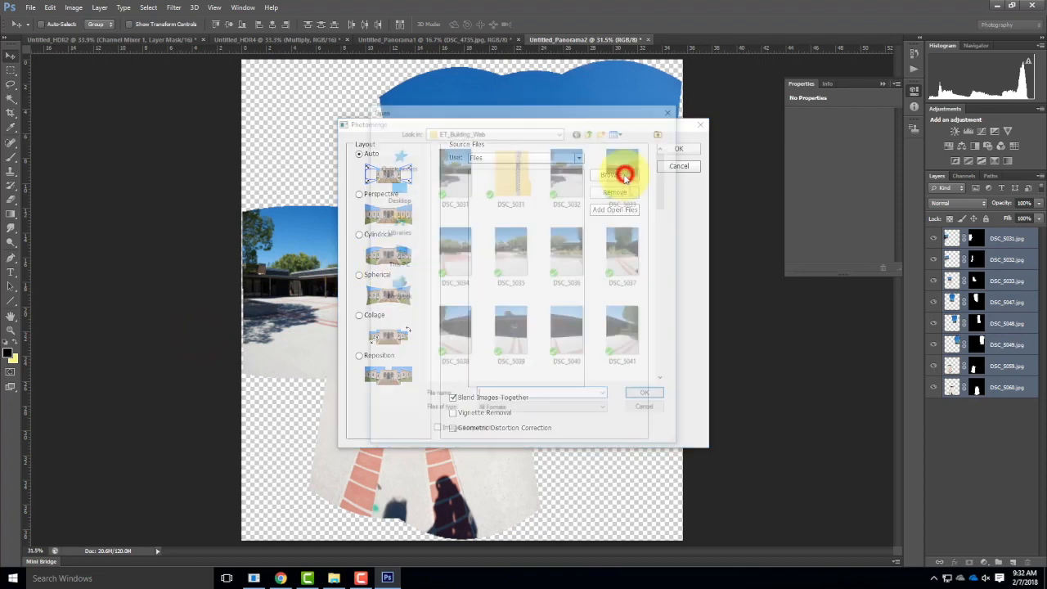
click(566, 175)
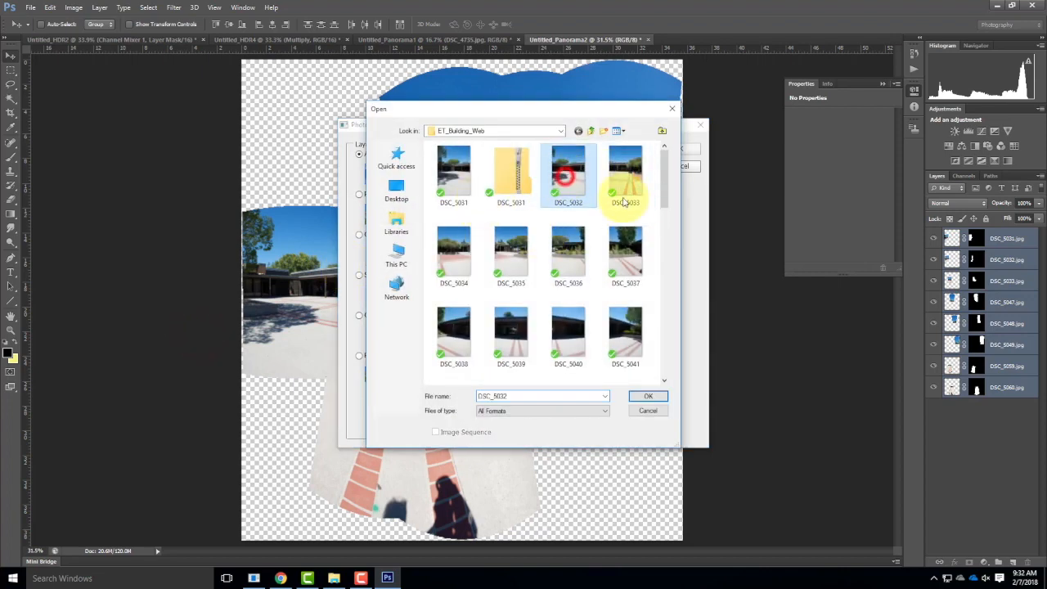
ctrl+click(626, 176)
ctrl+click(452, 253)
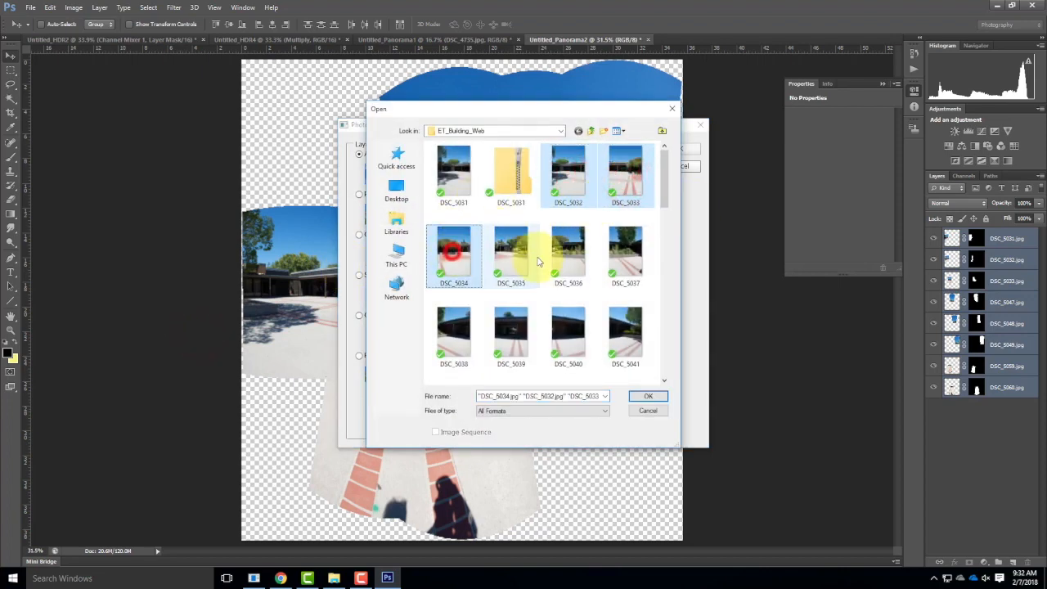
ctrl+click(509, 346)
Add DSC_5054, DSC_5055 and DSC_5056 to the selection and merge the photos with Auto layout.
scroll(597, 262, down, 5)
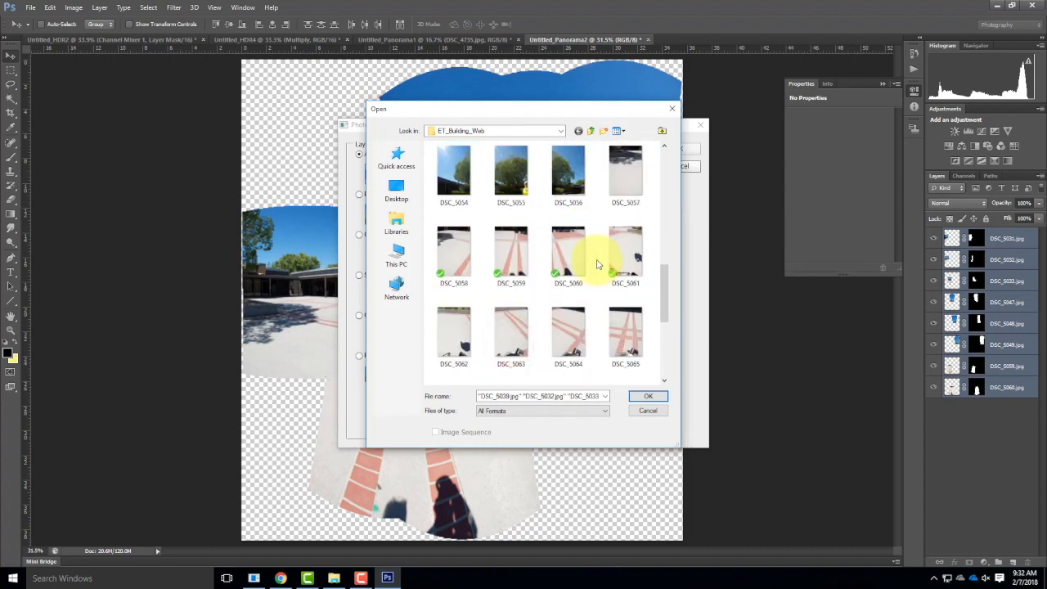
ctrl+click(570, 298)
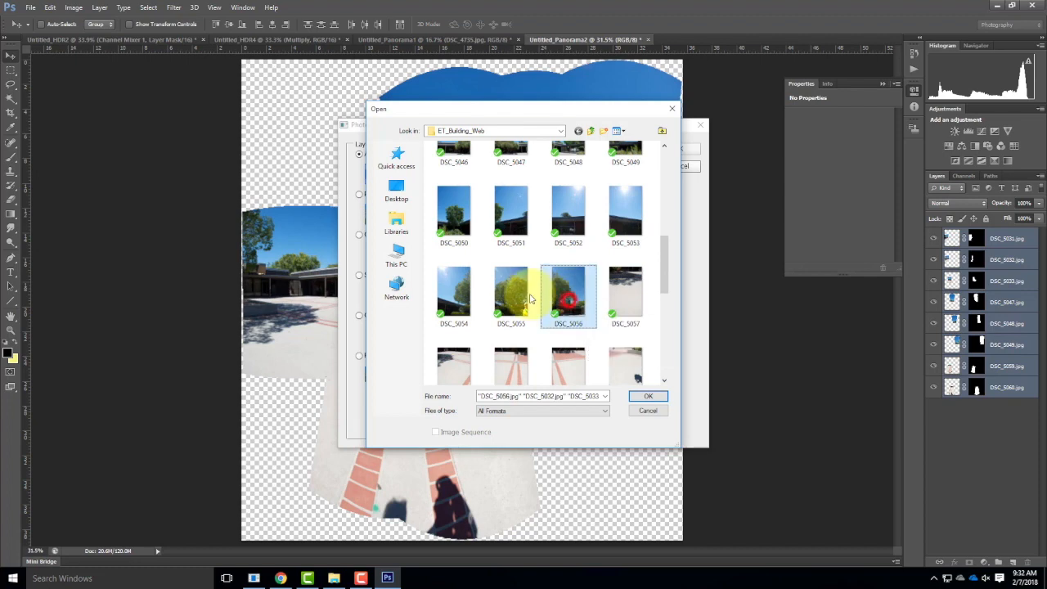
ctrl+click(527, 300)
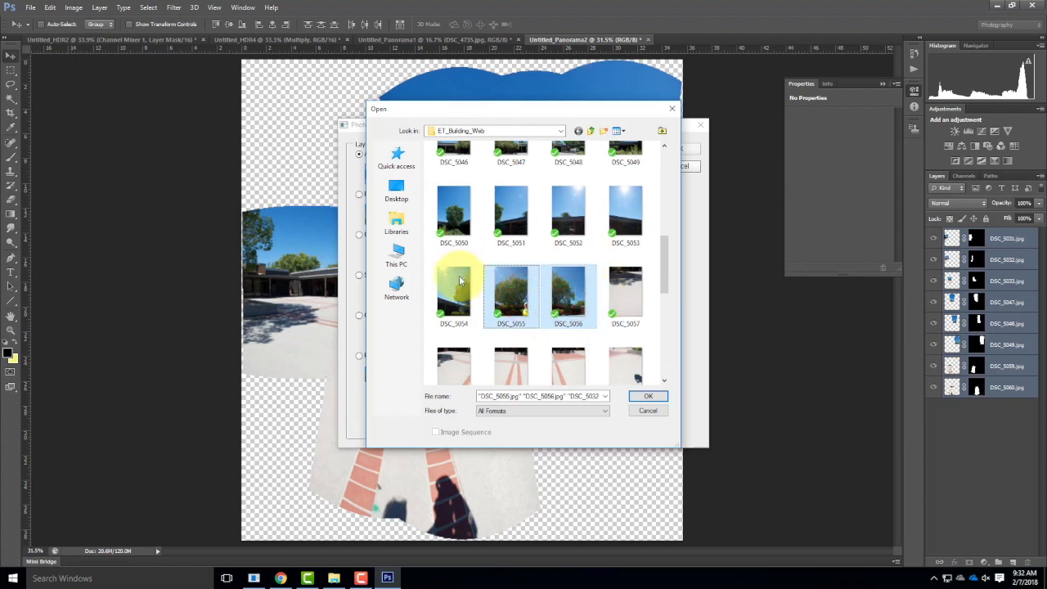
ctrl+click(454, 293)
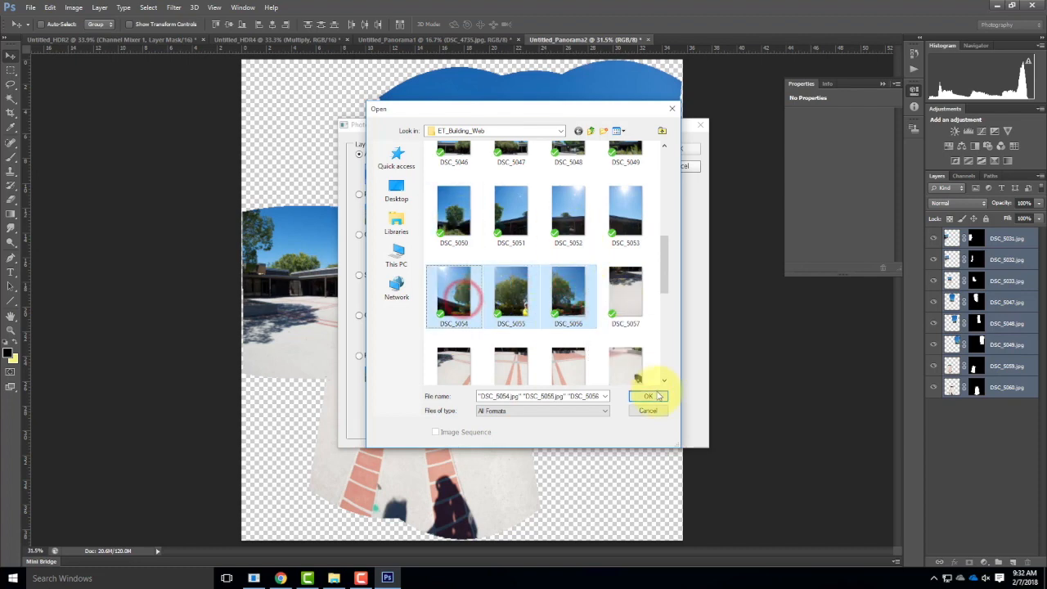
click(648, 396)
click(679, 150)
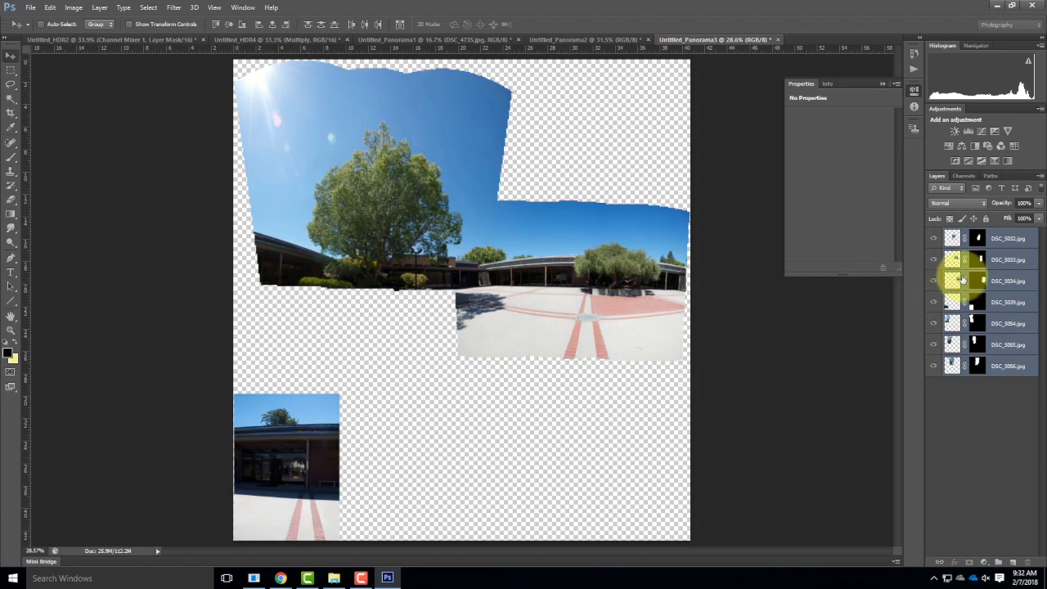
Hide and reshow layer DSC_5039.jpg to identify the photo placed apart from the panorama.
click(934, 302)
click(935, 302)
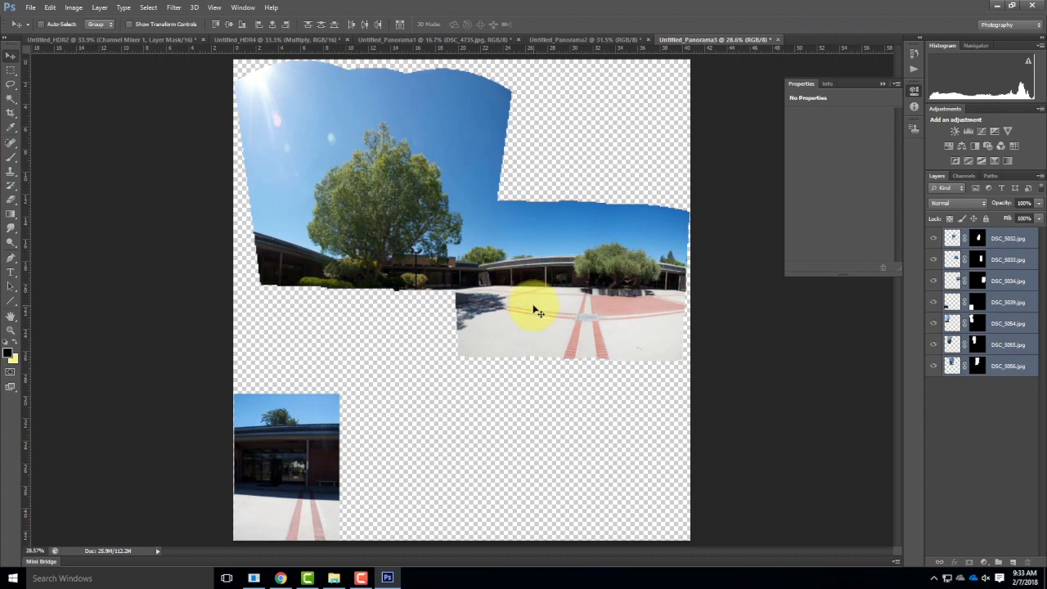
click(29, 8)
Add a Levels adjustment layer above the photo layers and set its midtone input level to 0.80.
click(99, 7)
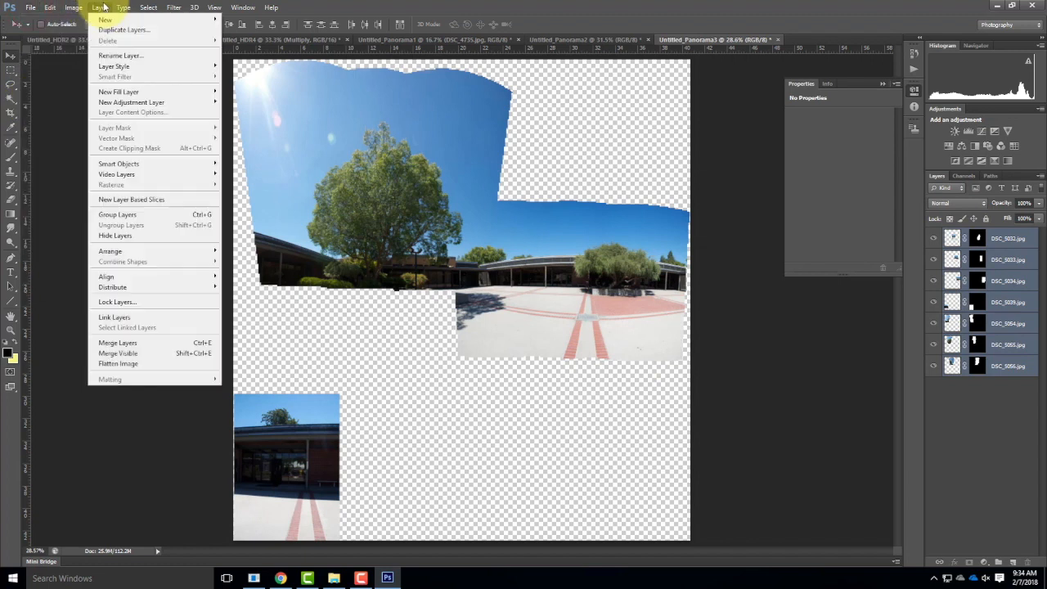
mouse_move(133, 101)
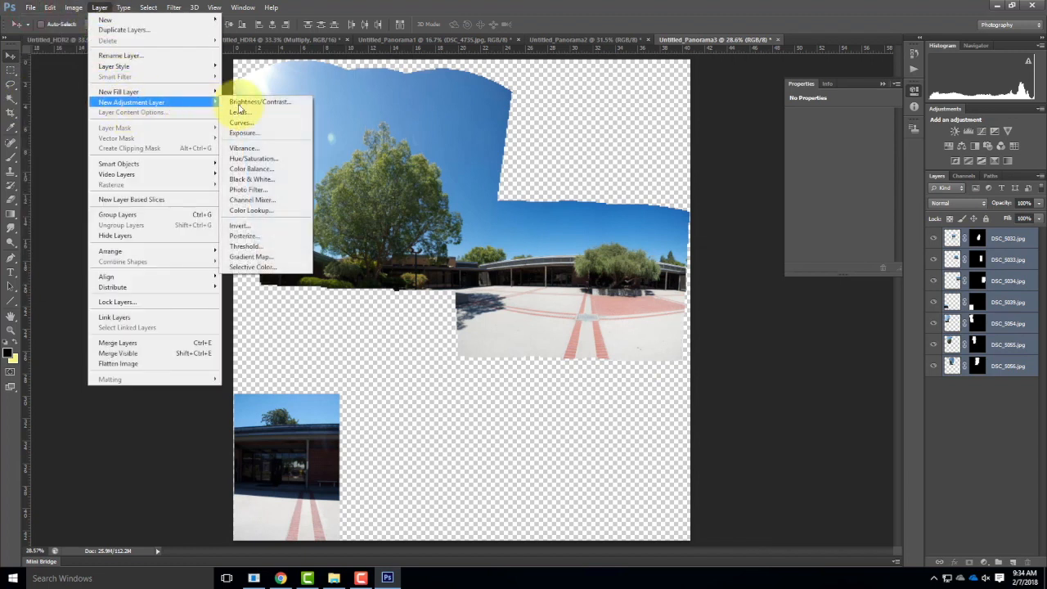
click(242, 115)
click(581, 192)
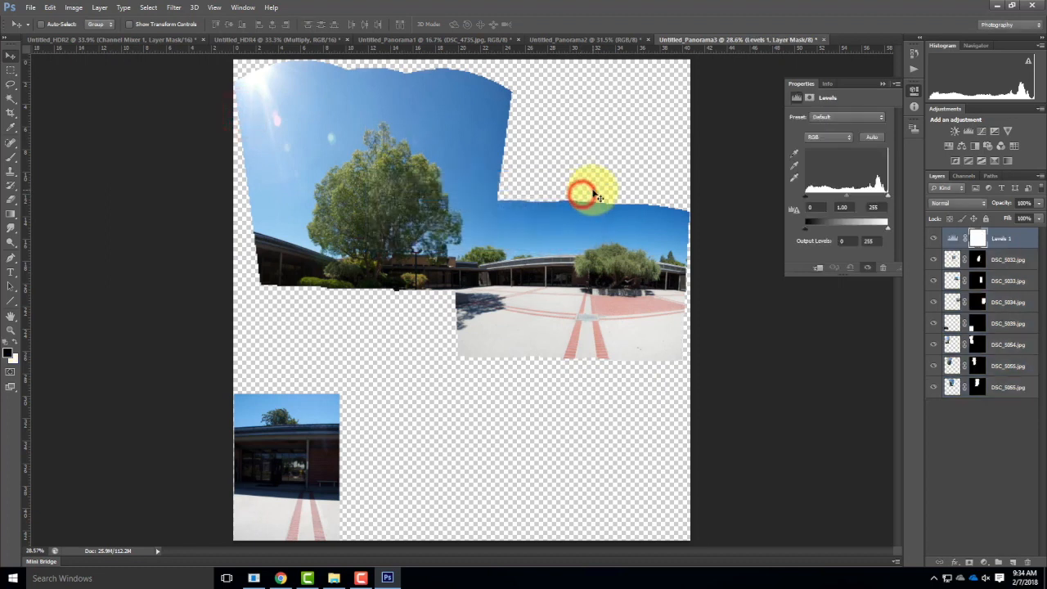
mouse_move(848, 193)
mouse_down()
mouse_move(839, 195)
mouse_move(865, 195)
mouse_move(852, 199)
mouse_up()
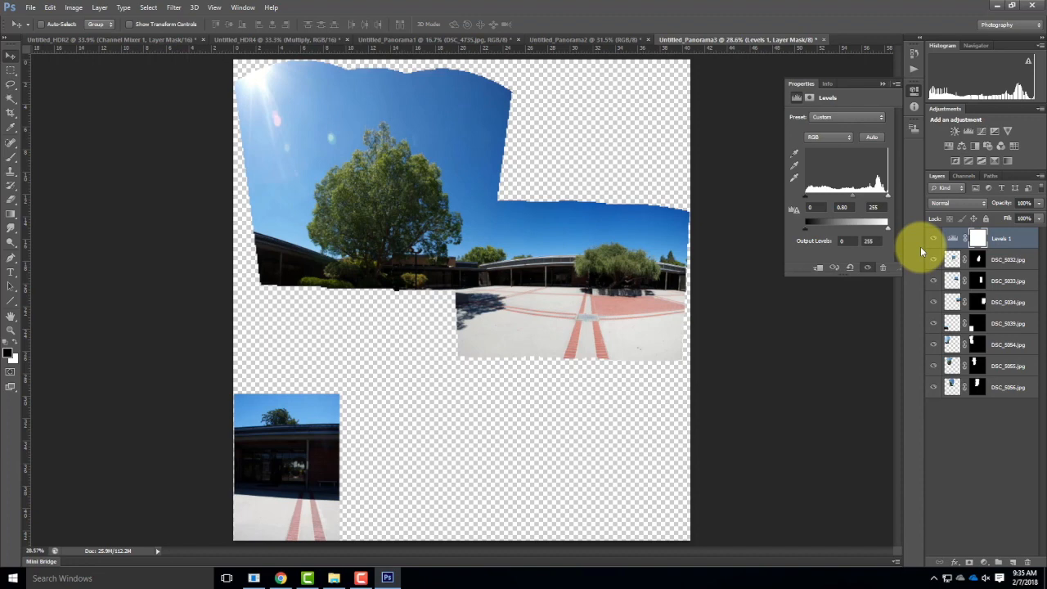
mouse_move(343, 582)
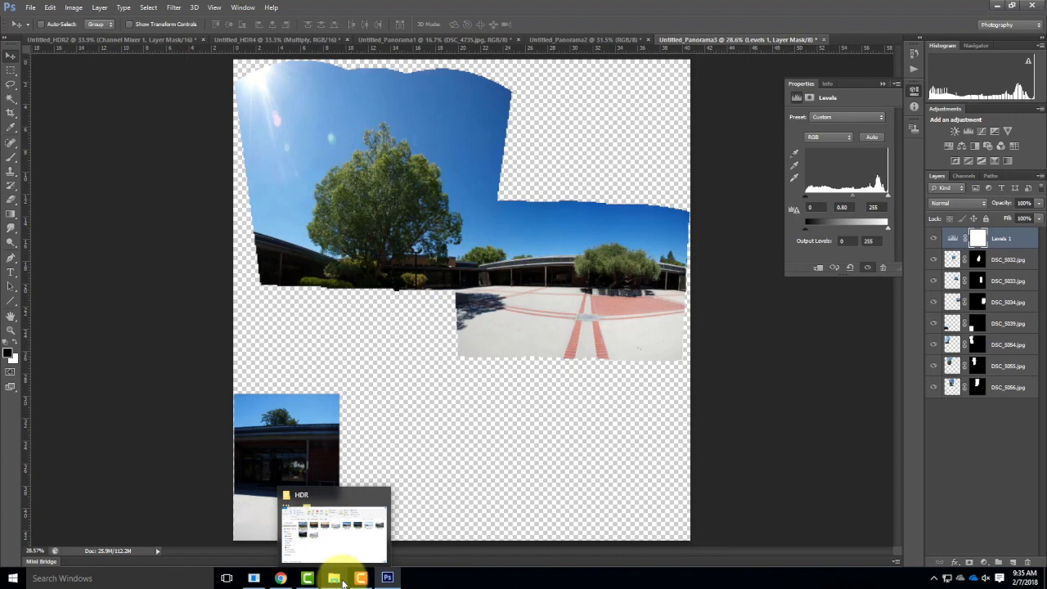
click(361, 578)
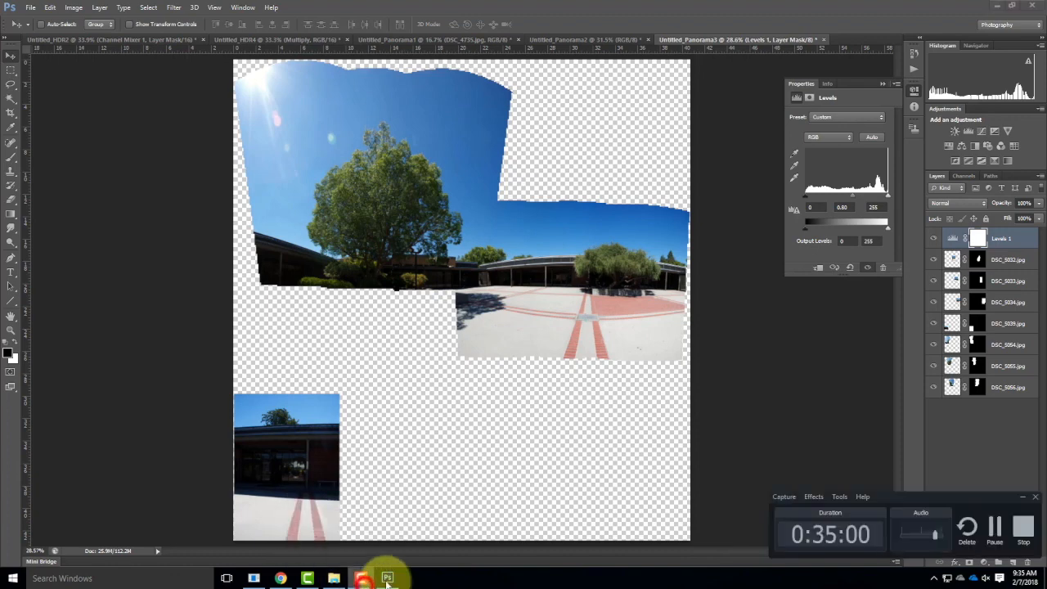